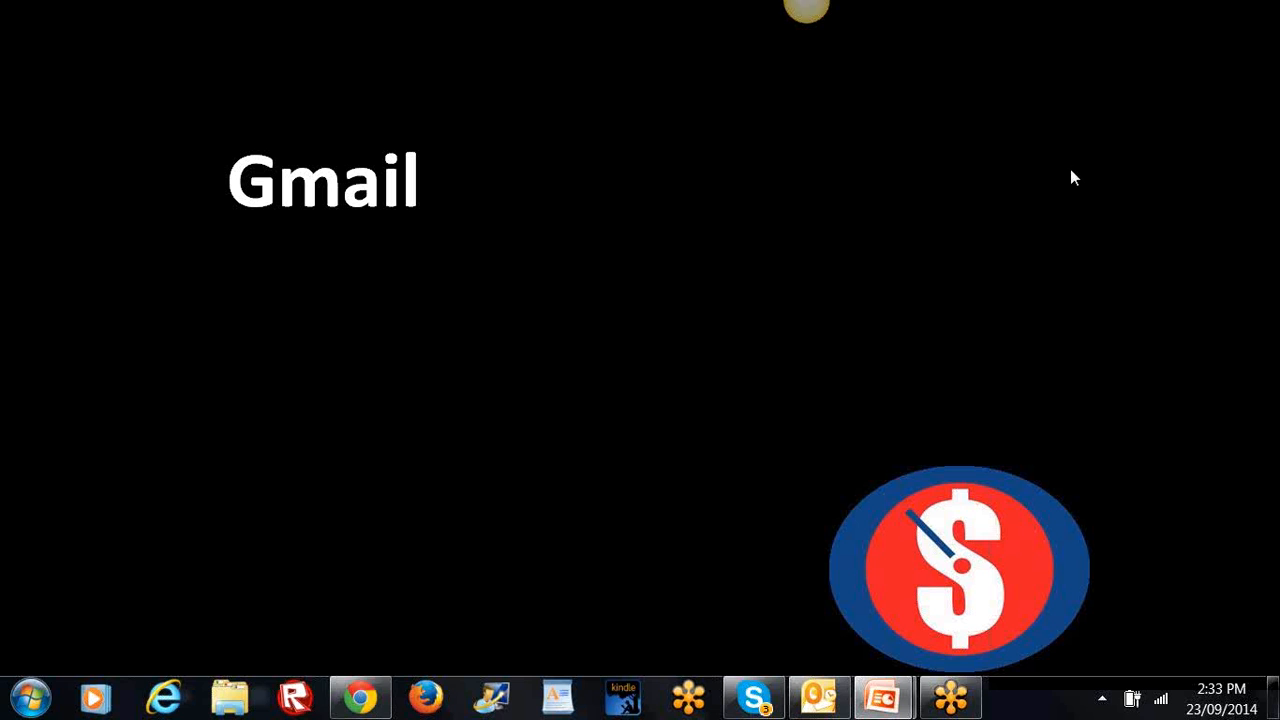
pyautogui.click(759, 272)
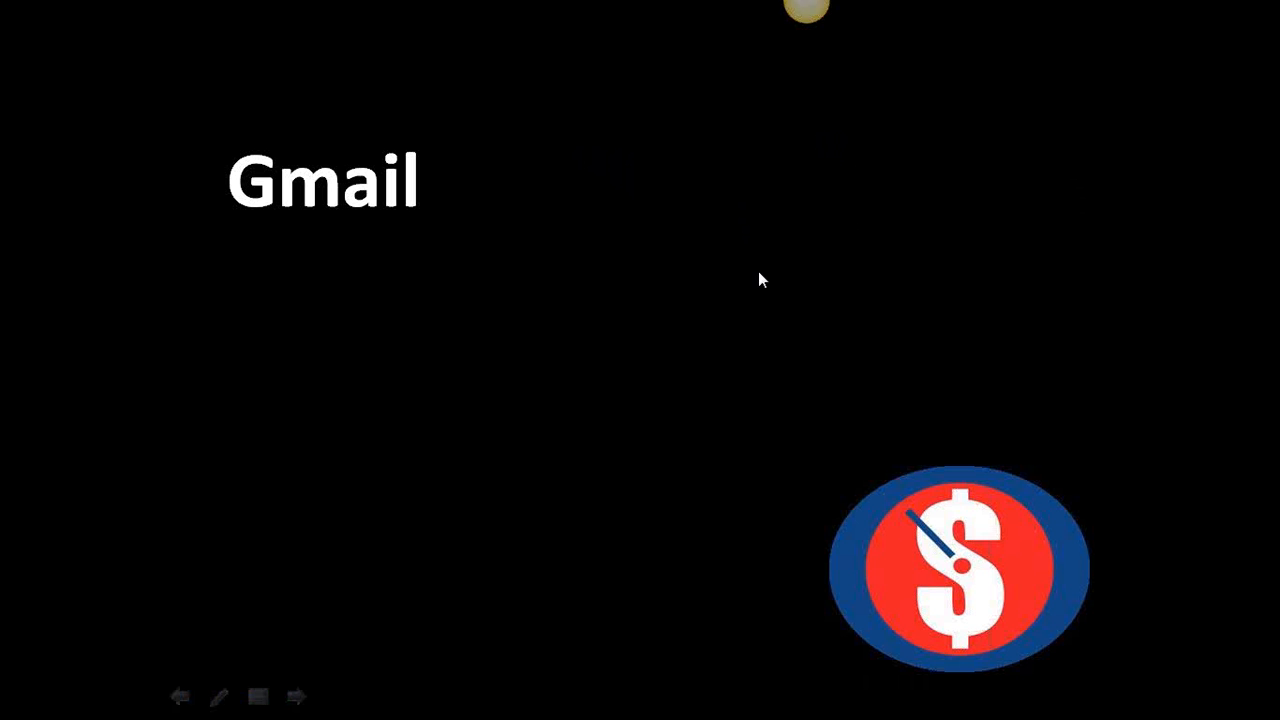
pyautogui.click(759, 272)
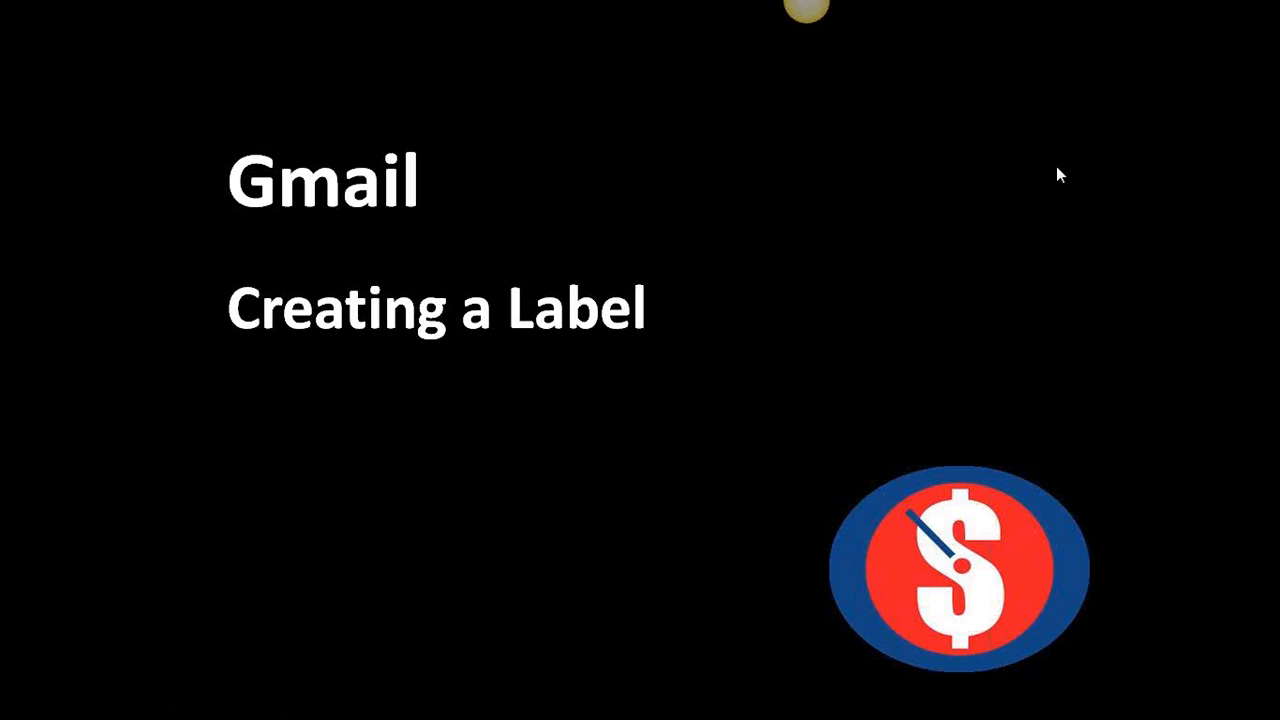
# Step: Switch to the Gmail inbox and create a new label named "000 For Training"
pyautogui.hotkey('alt', 'Tab')
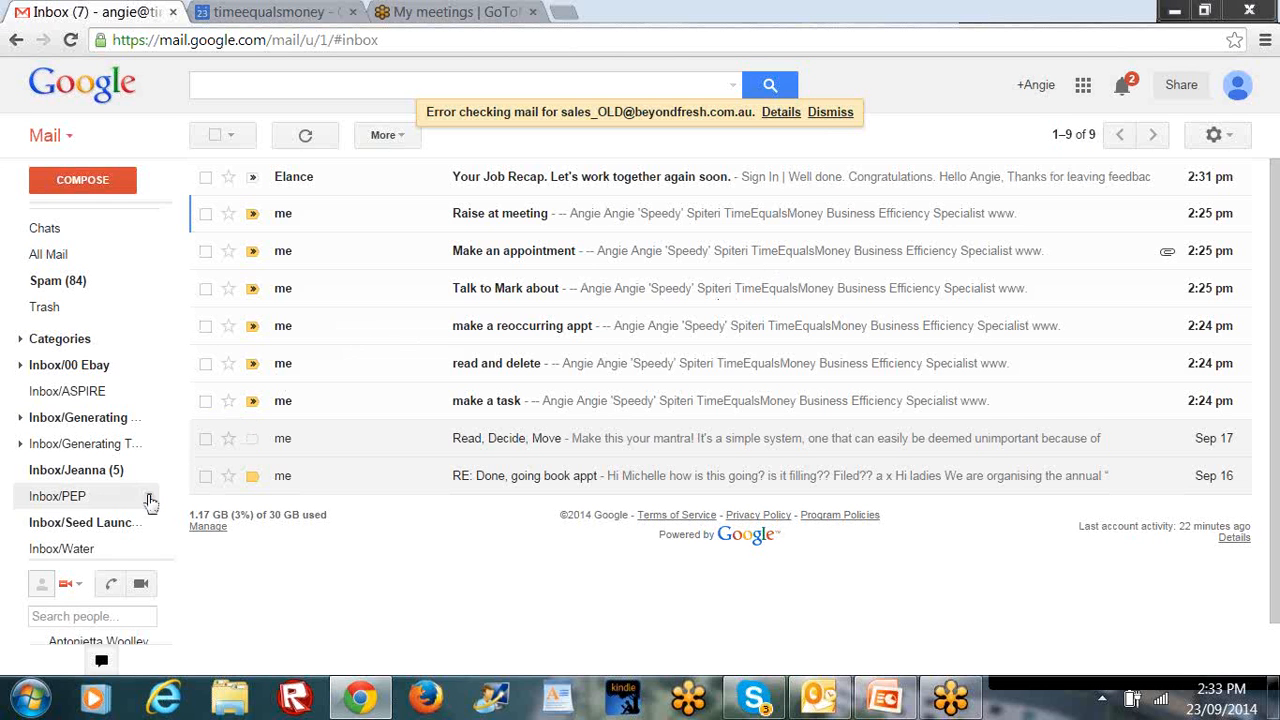
pyautogui.moveTo(145, 500)
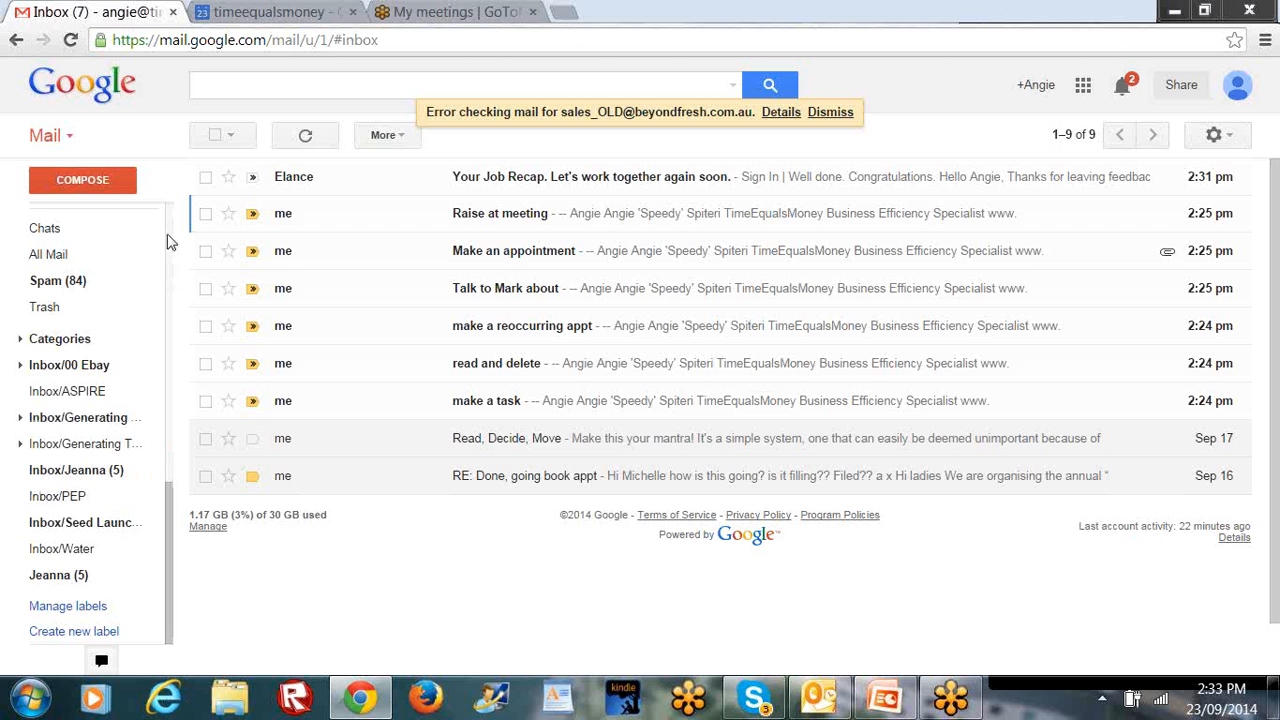
pyautogui.scroll(10, 166, 240)
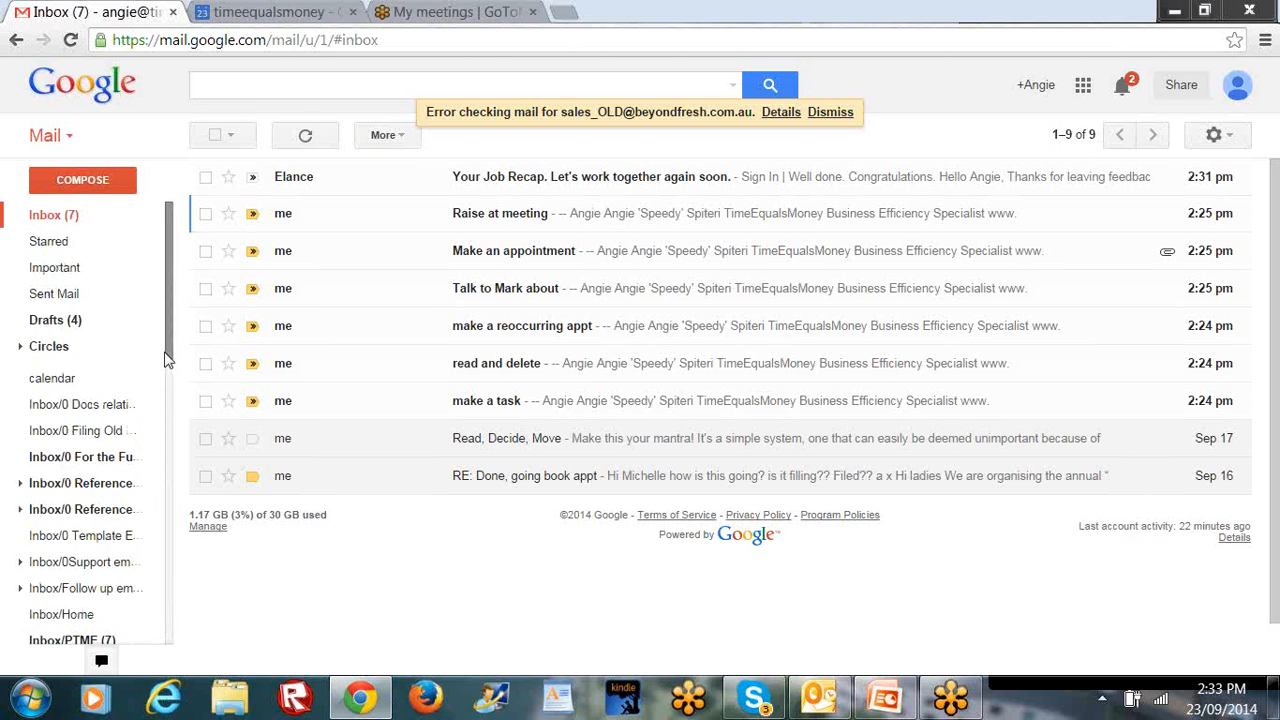
pyautogui.moveTo(167, 362); pyautogui.dragTo(166, 640)
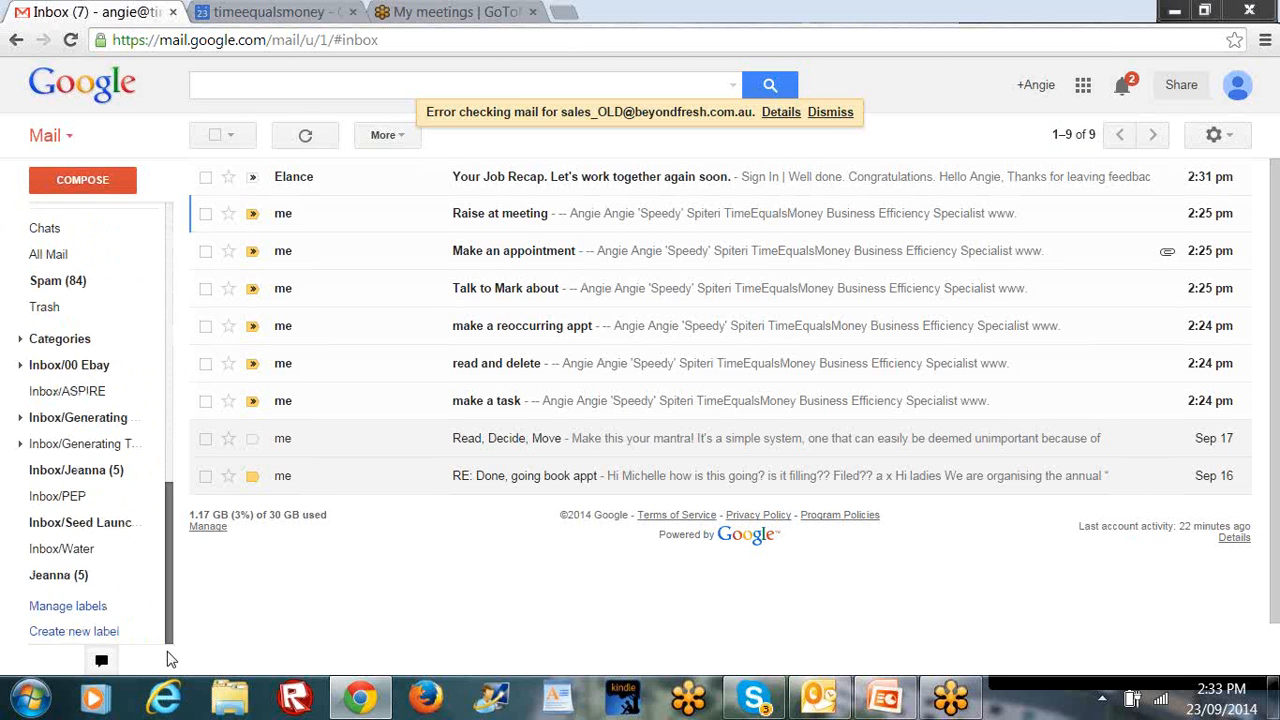
pyautogui.moveTo(100, 641)
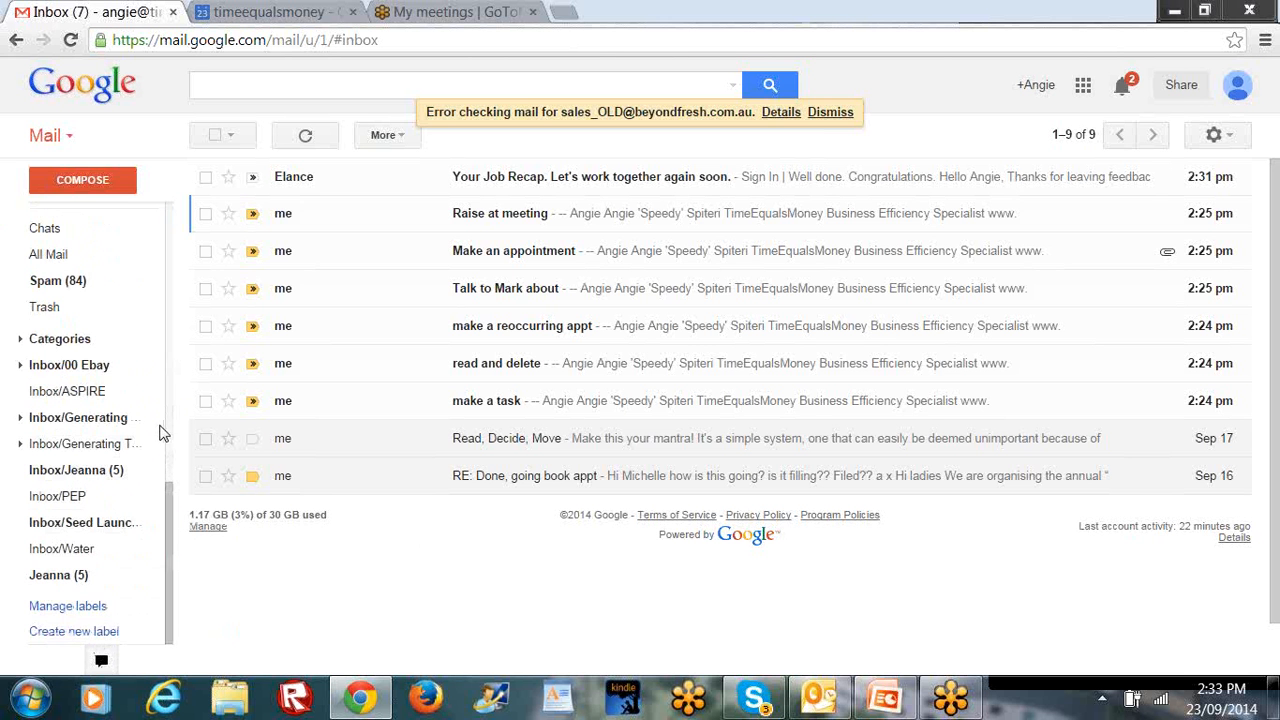
pyautogui.click(80, 632)
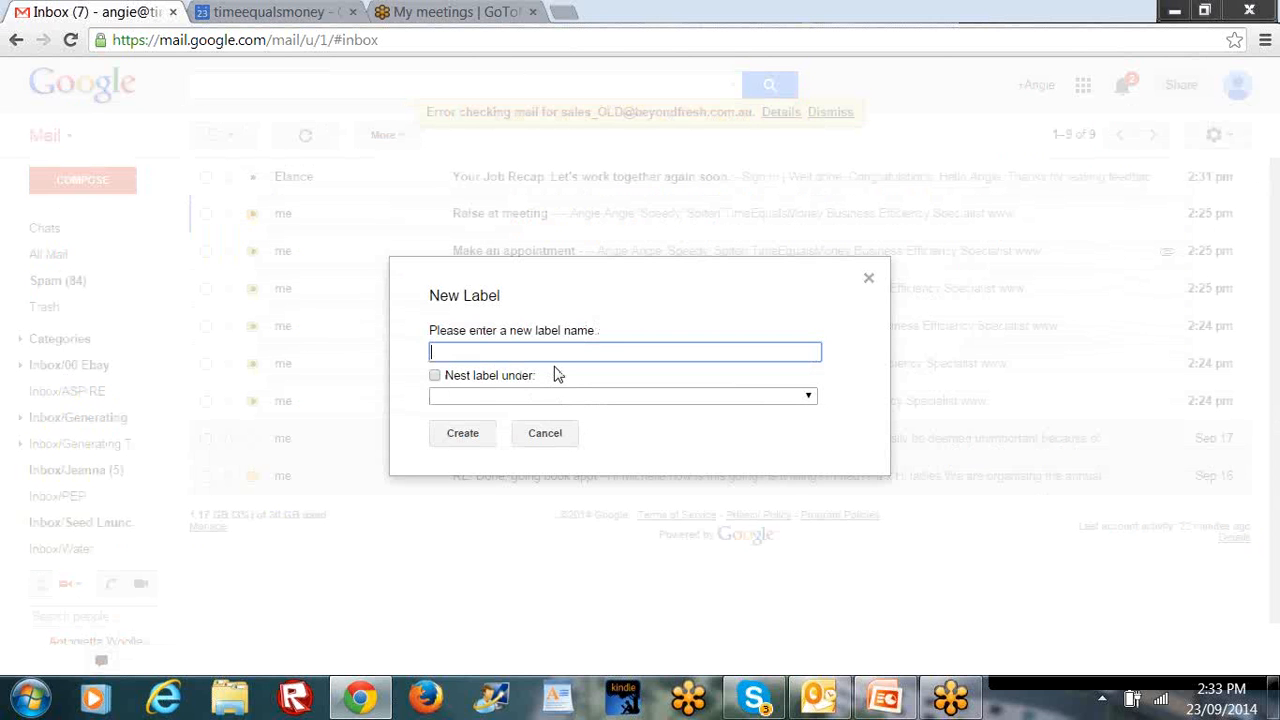
pyautogui.write('000 For Training')
pyautogui.click(464, 436)
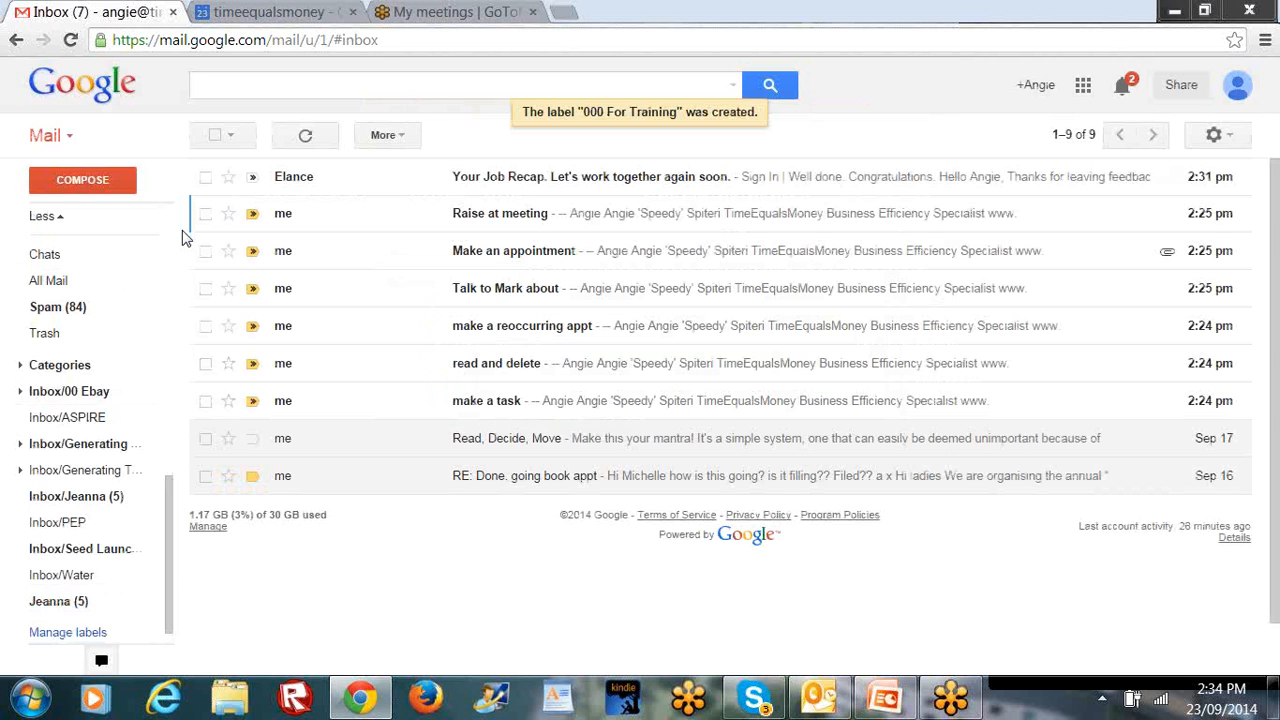
# Step: Move the Elance job recap email and the "Read, Decide, Move" email from the inbox to the 000 For Training label
pyautogui.moveTo(170, 504); pyautogui.dragTo(166, 129)
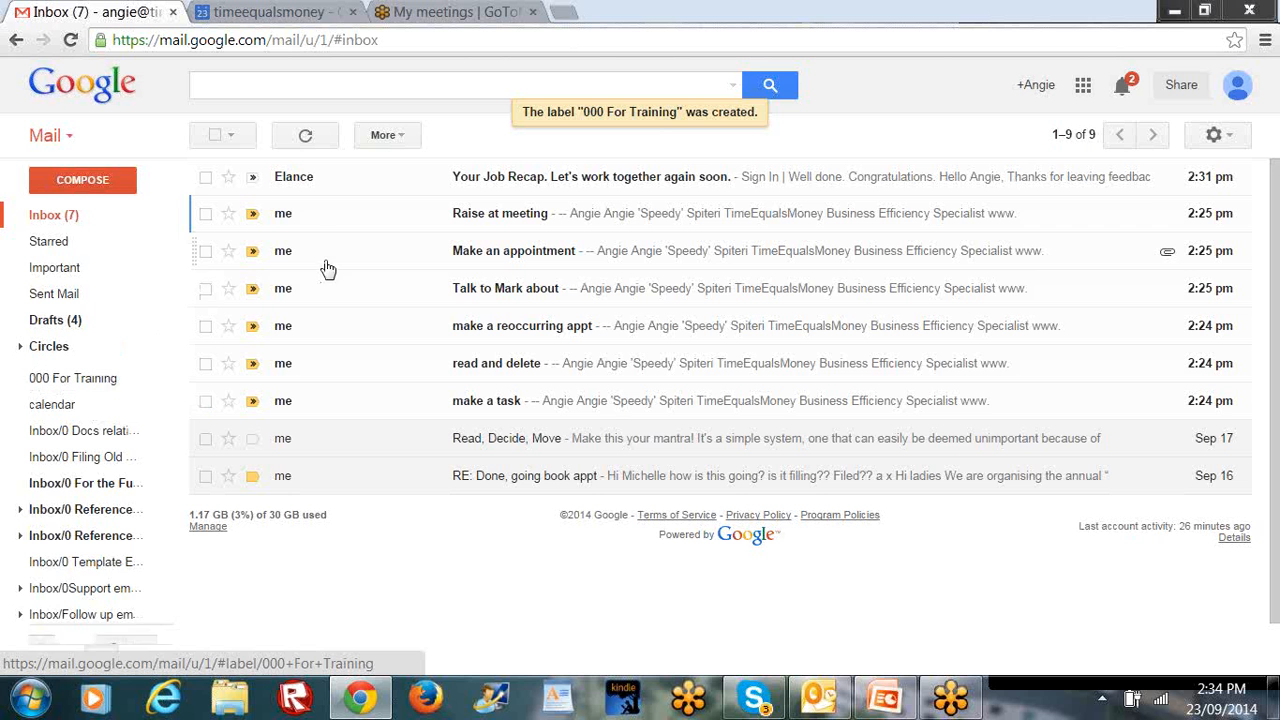
pyautogui.moveTo(357, 180); pyautogui.dragTo(80, 377)
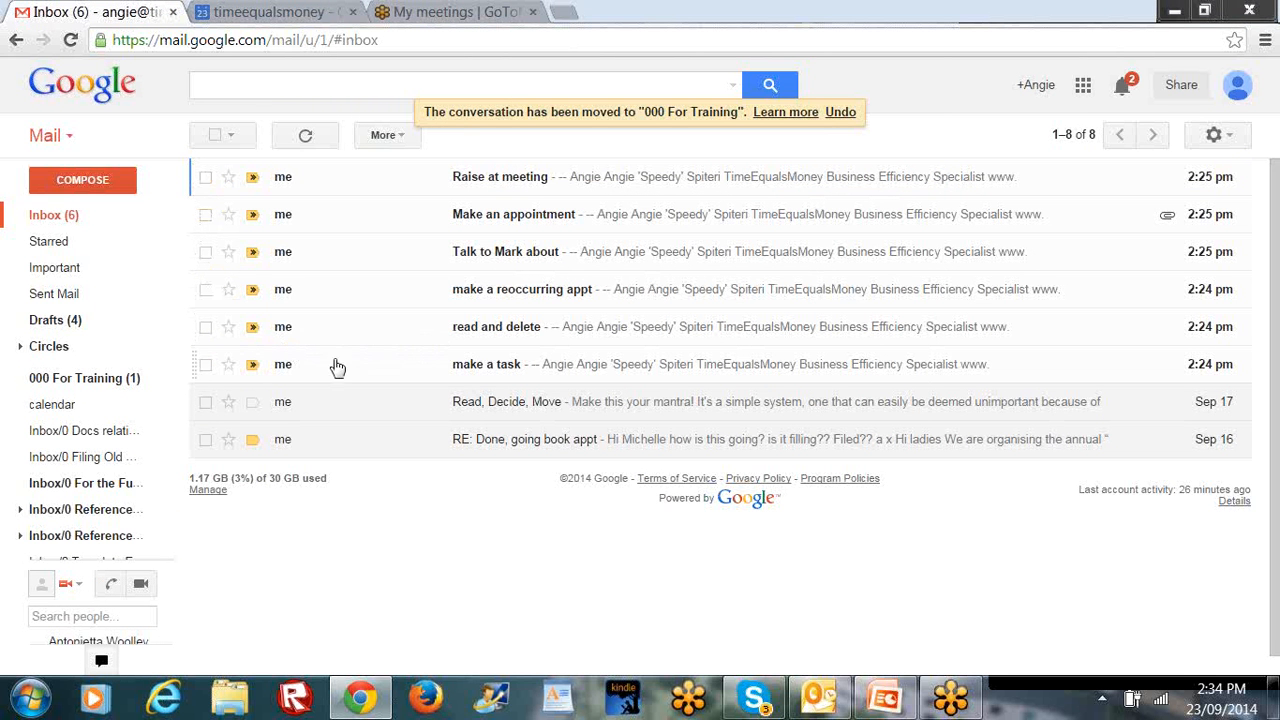
pyautogui.click(206, 402)
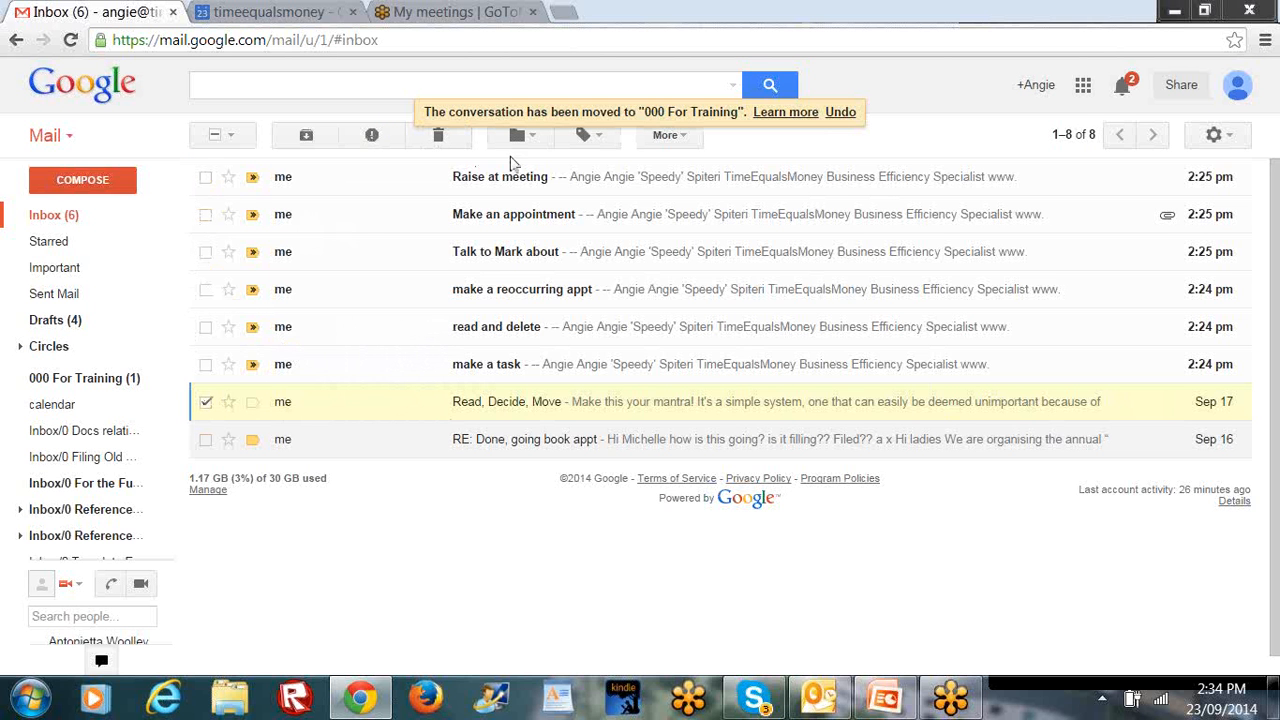
pyautogui.click(517, 135)
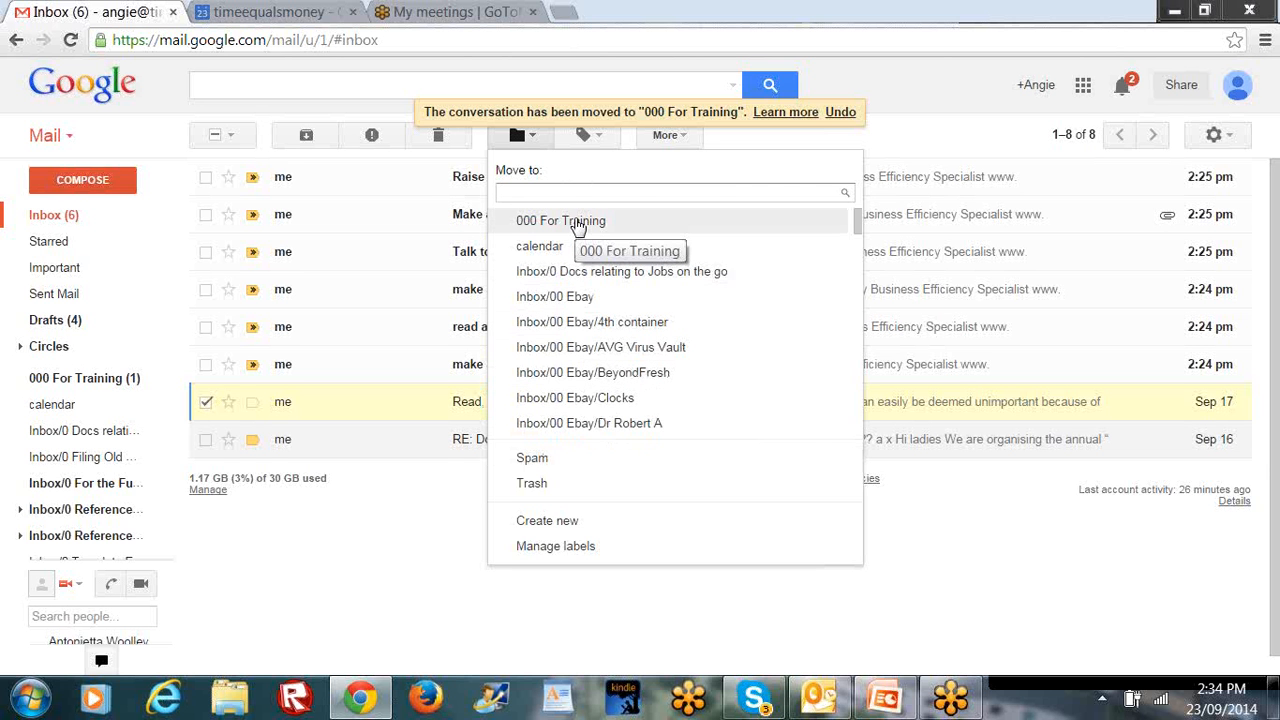
pyautogui.click(578, 222)
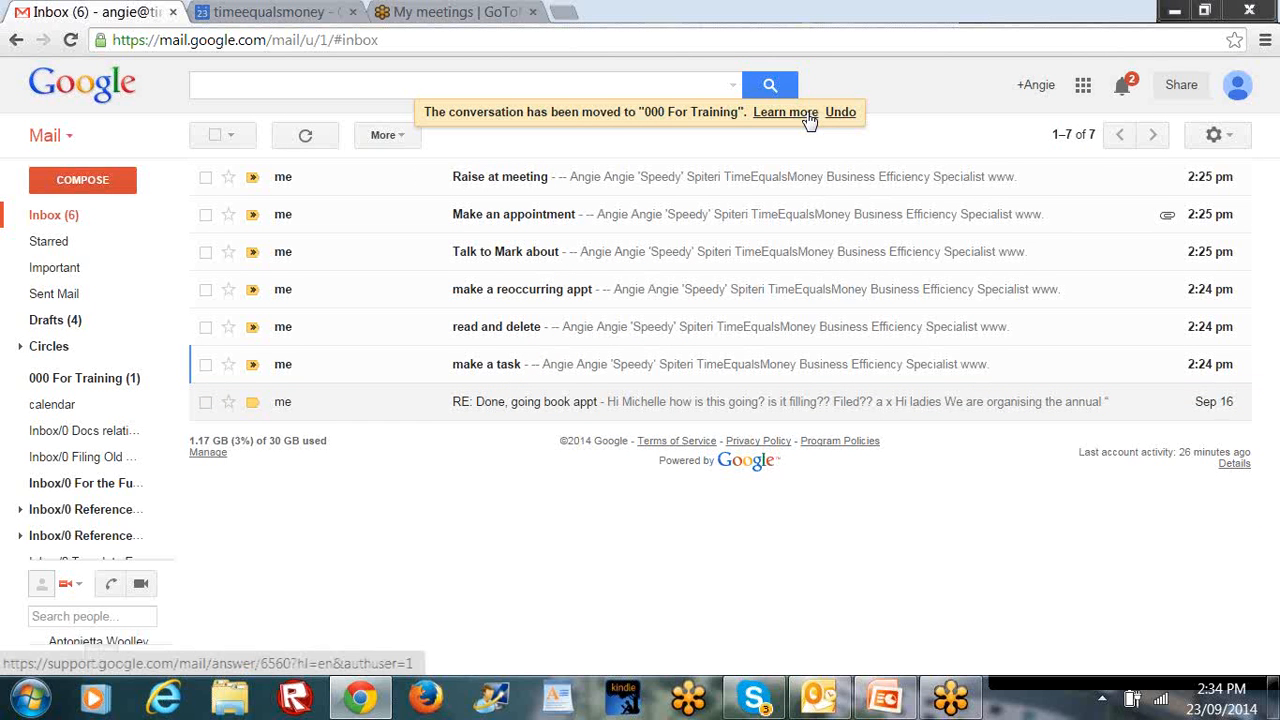
# Step: Search the mailbox for "Elance"
pyautogui.click(486, 87)
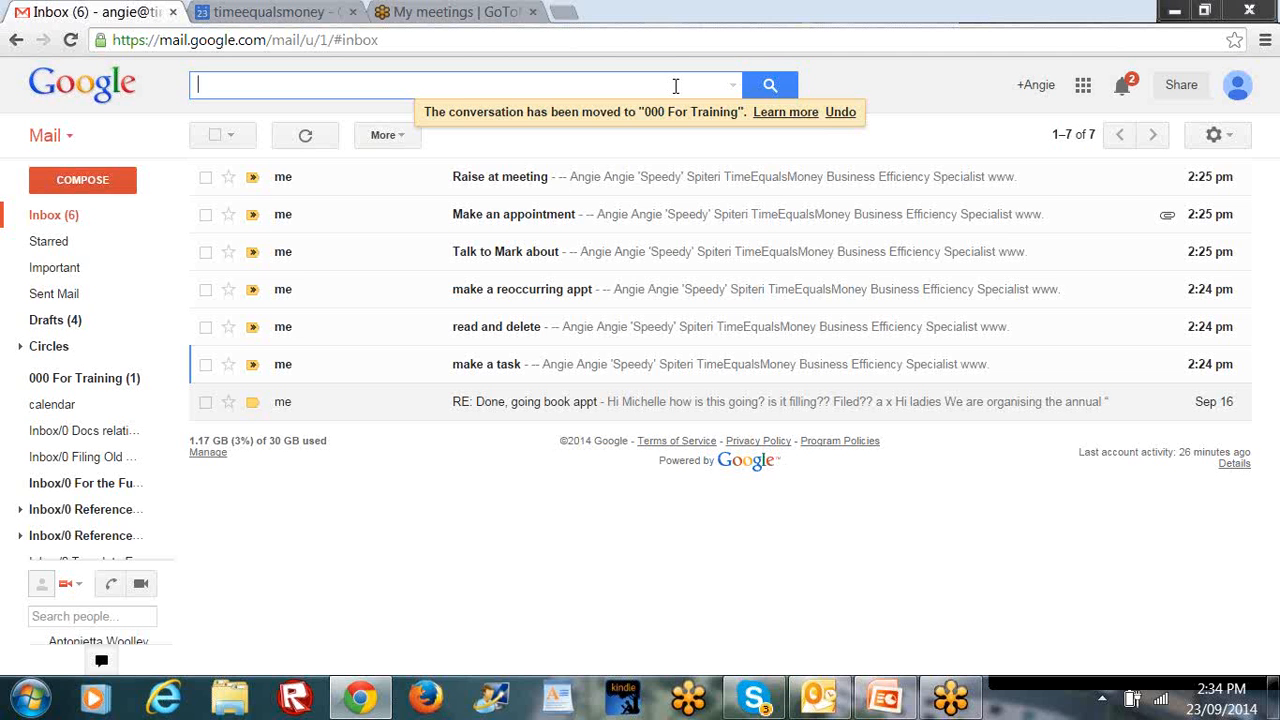
pyautogui.write('Ela')
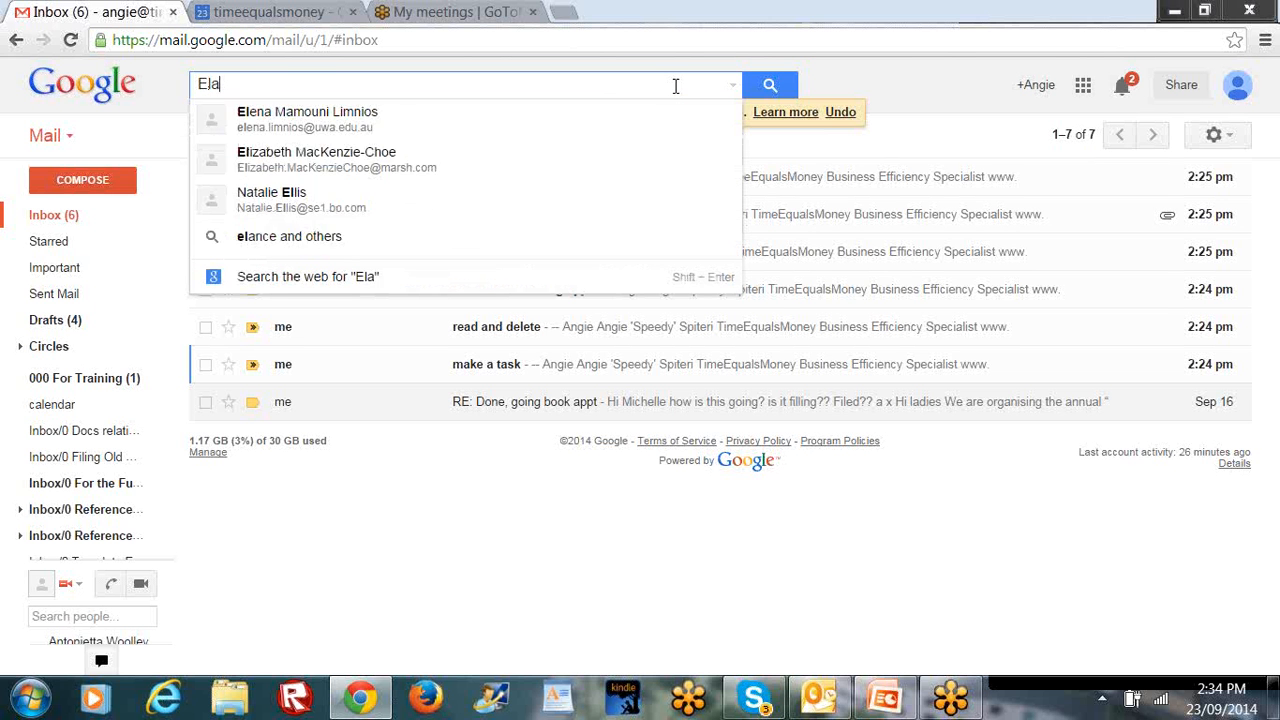
pyautogui.write('nce')
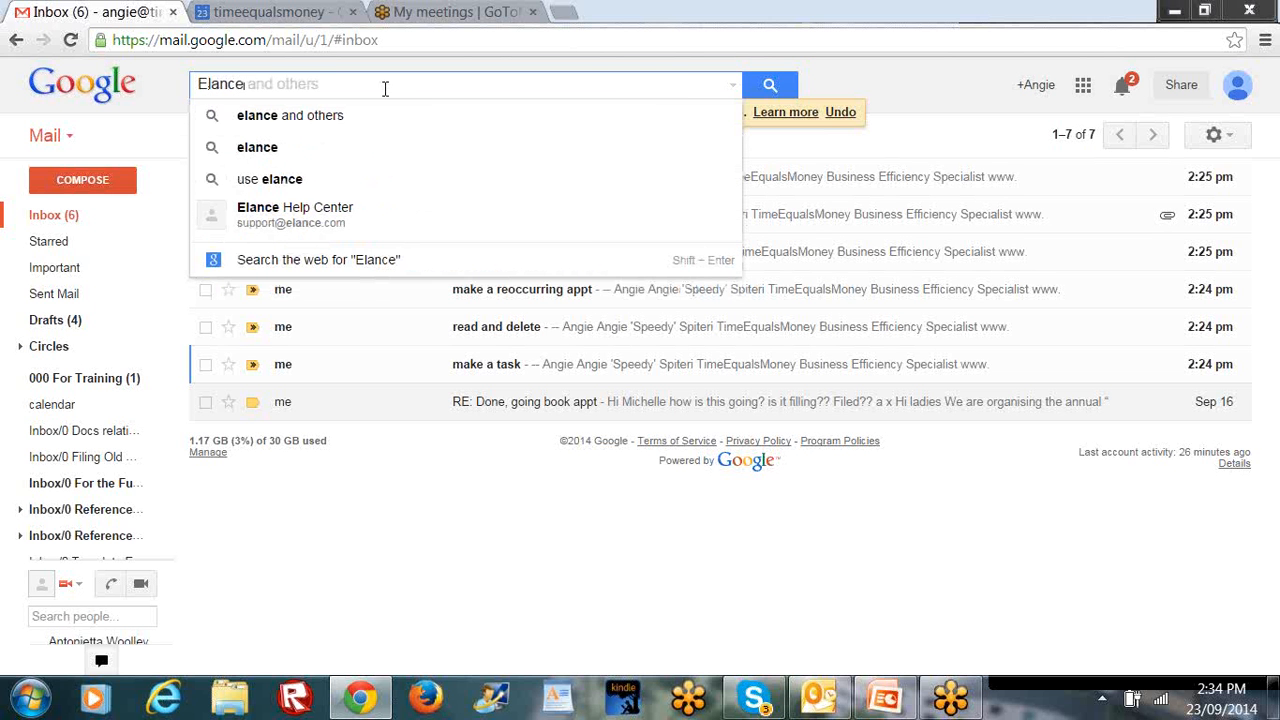
pyautogui.click(778, 86)
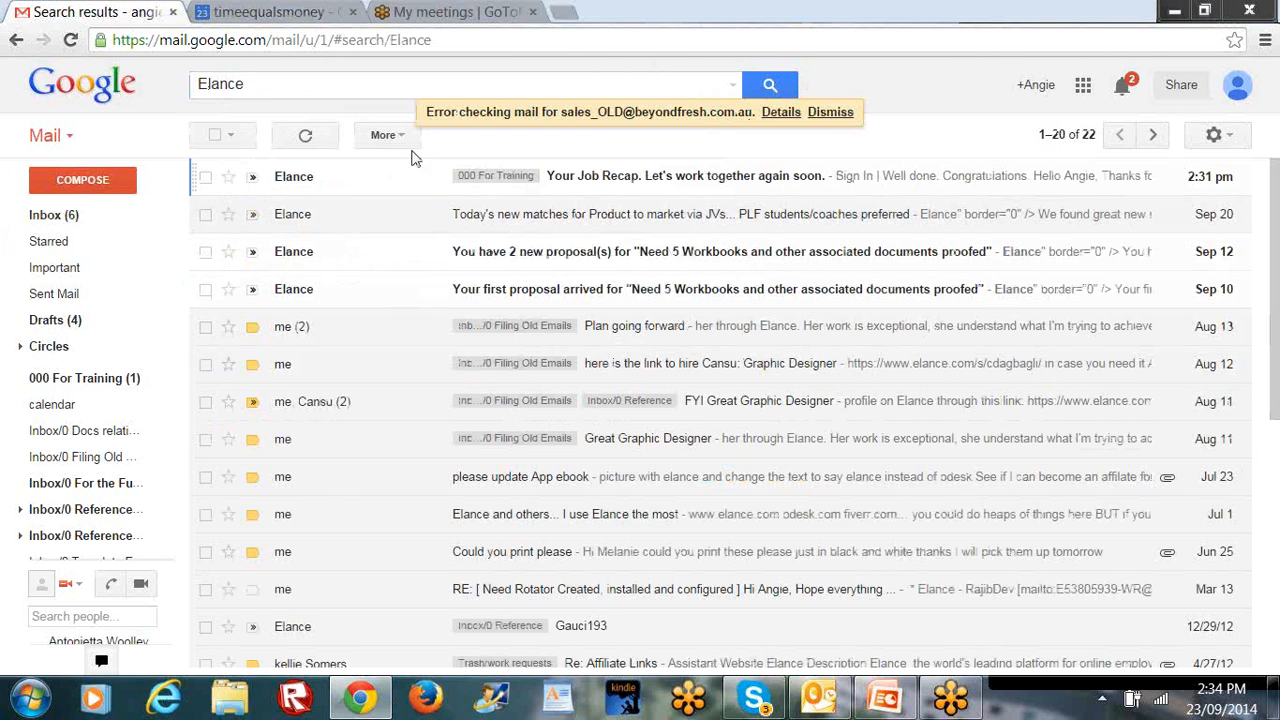
# Step: Narrow the Elance search to emails dated within 1 day of 2014/09/23 and run it
pyautogui.click(733, 86)
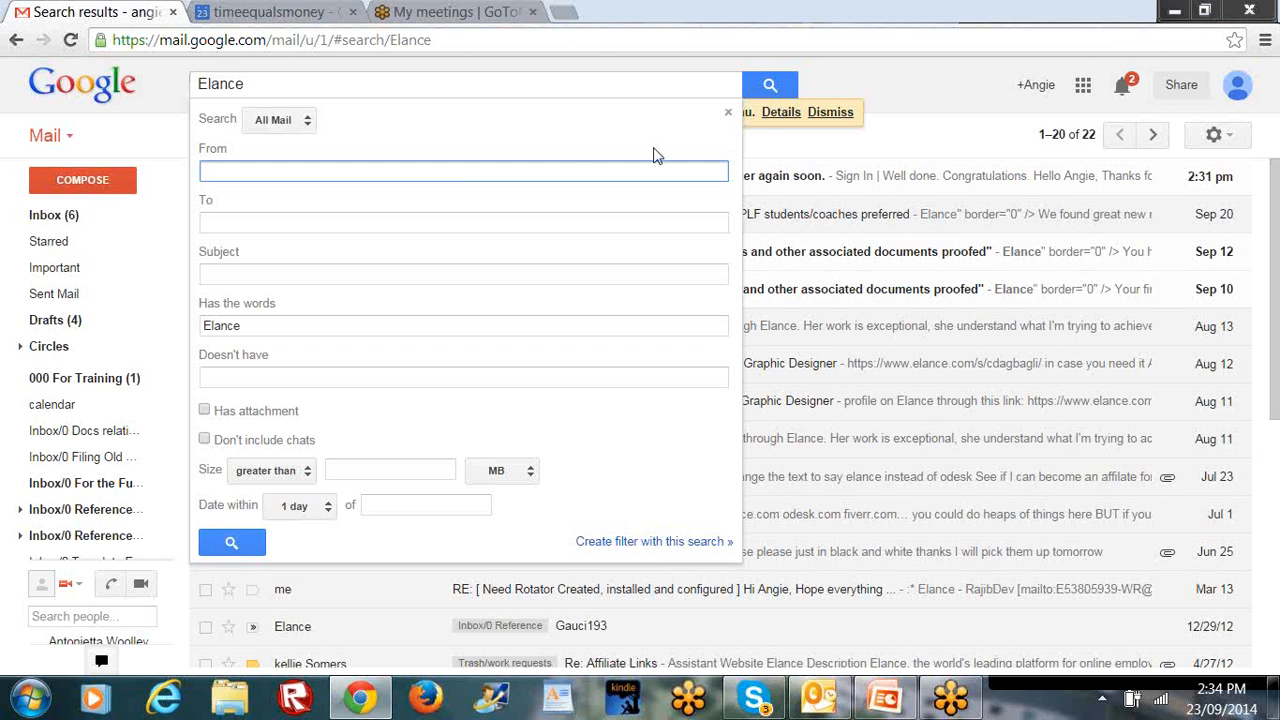
pyautogui.click(723, 96)
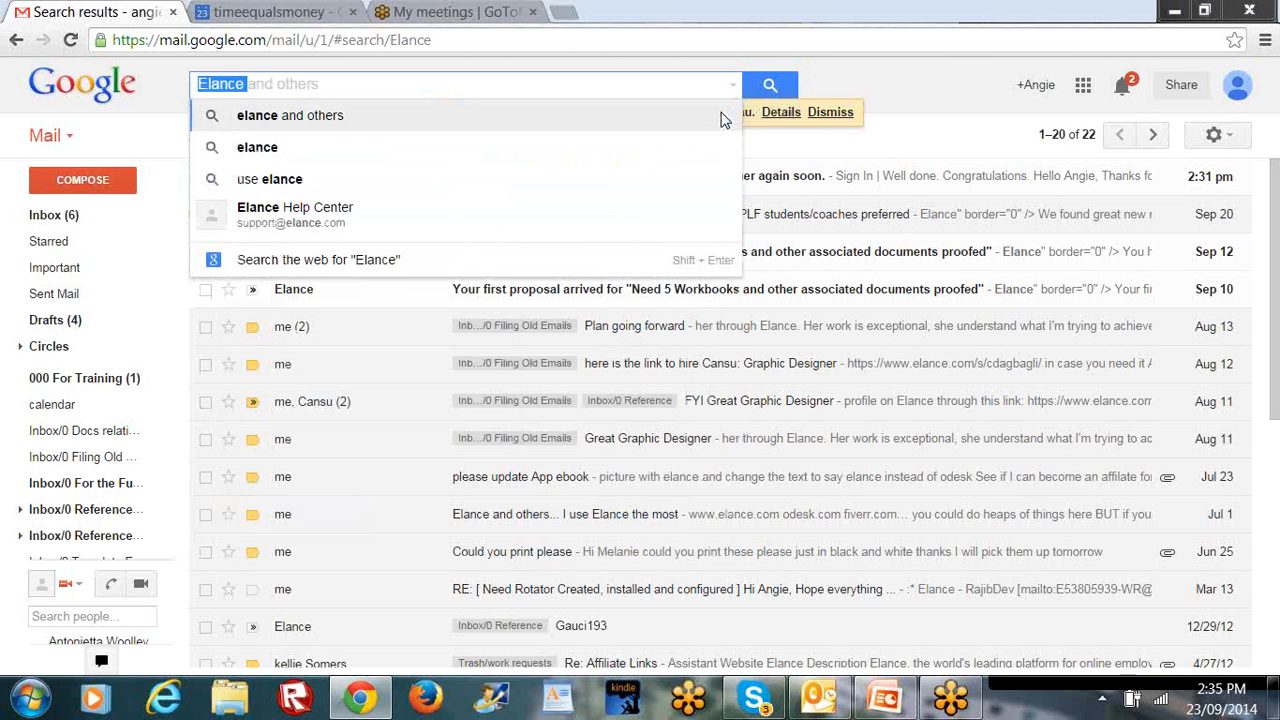
pyautogui.click(736, 85)
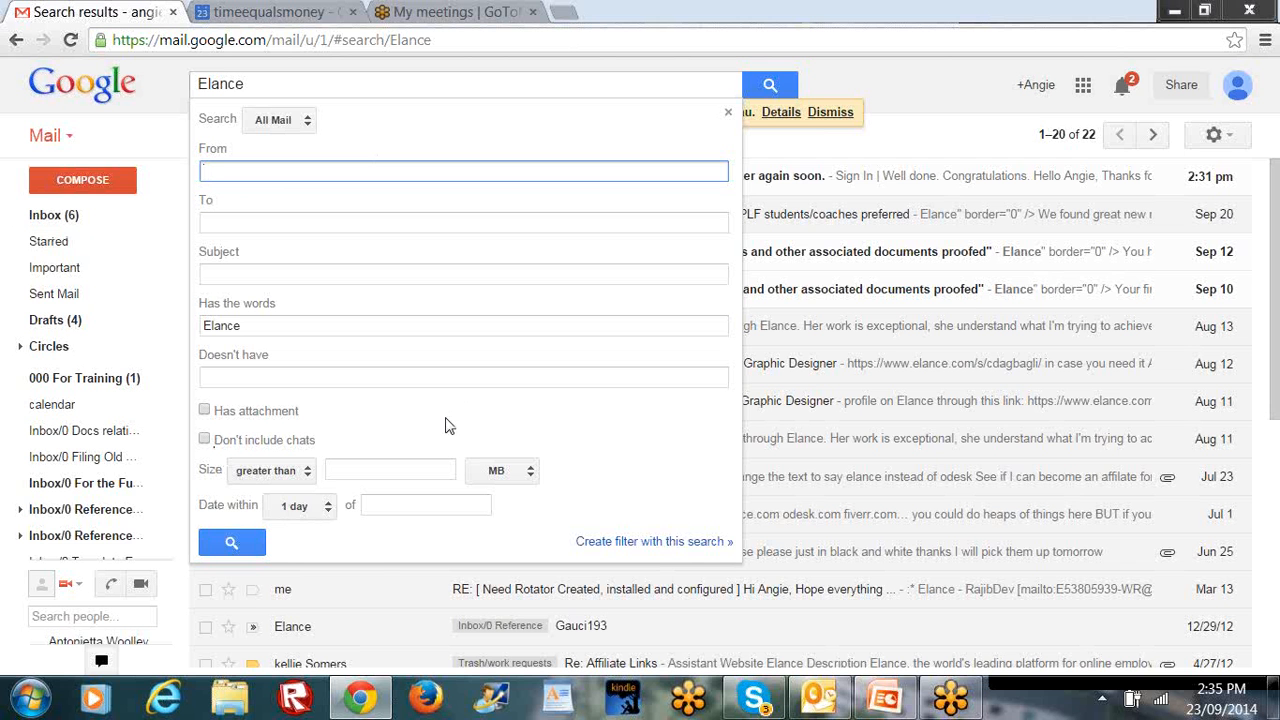
pyautogui.click(330, 508)
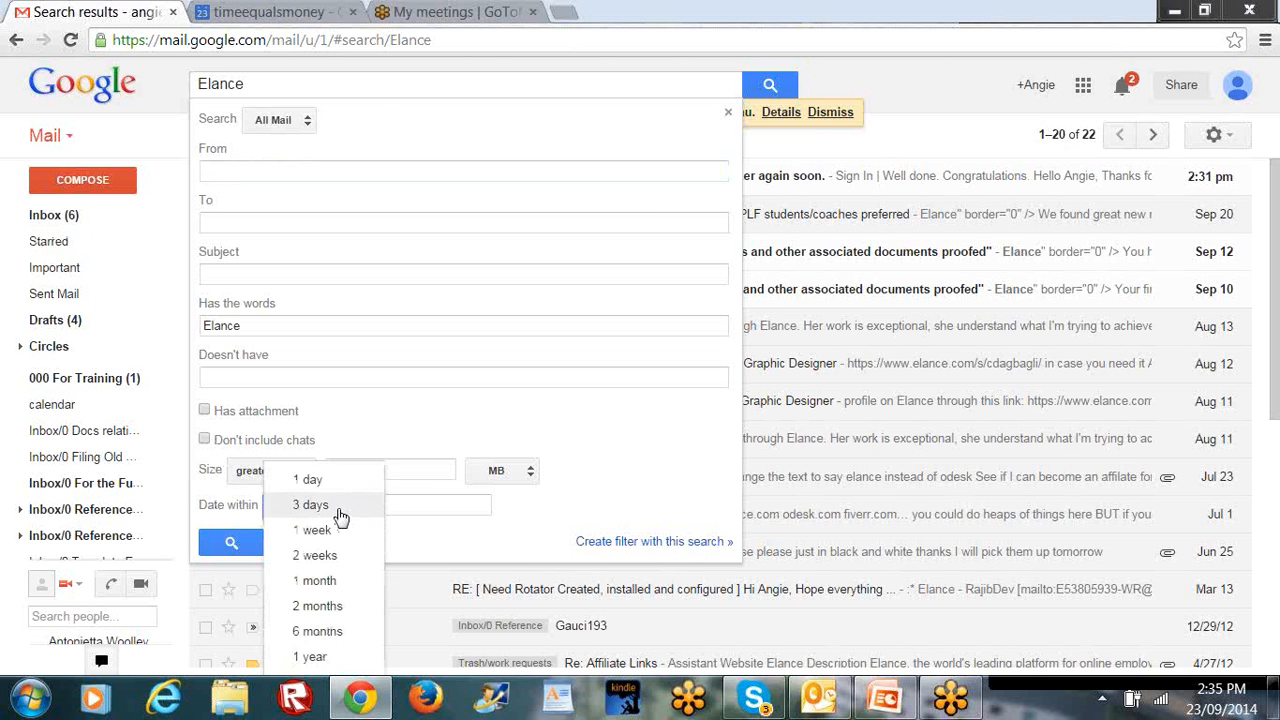
pyautogui.click(318, 481)
pyautogui.click(389, 507)
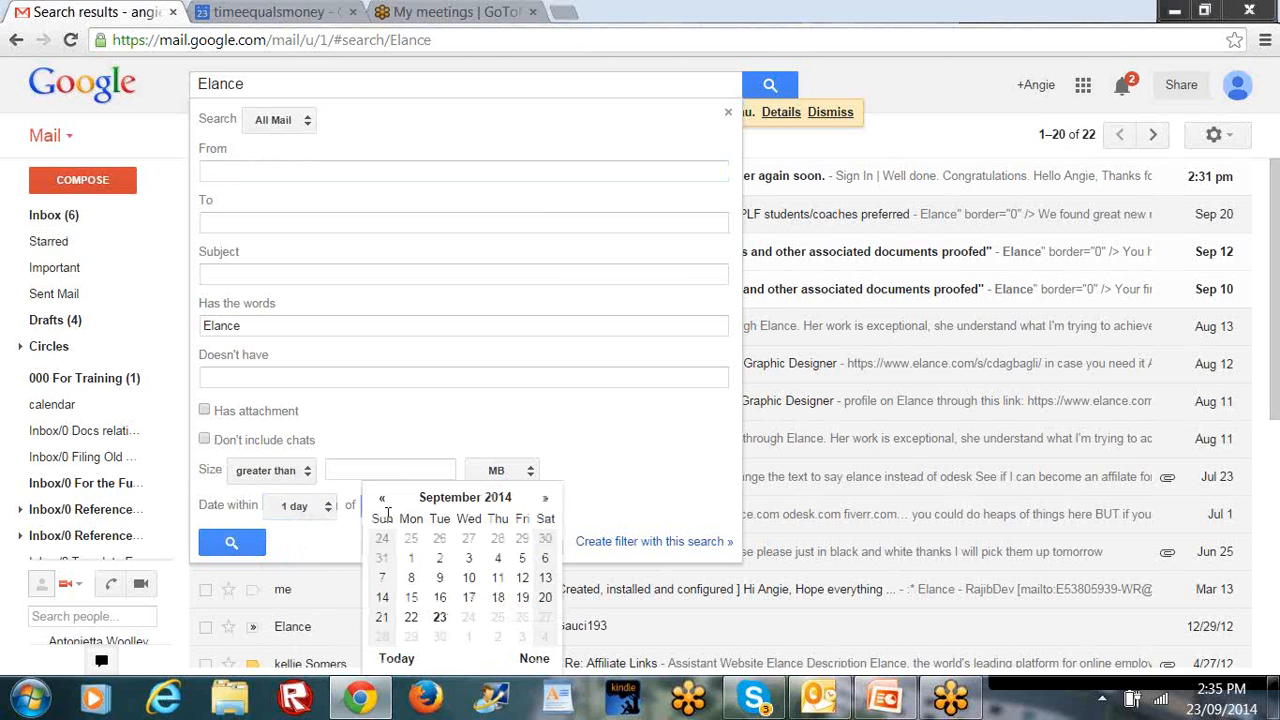
pyautogui.click(440, 617)
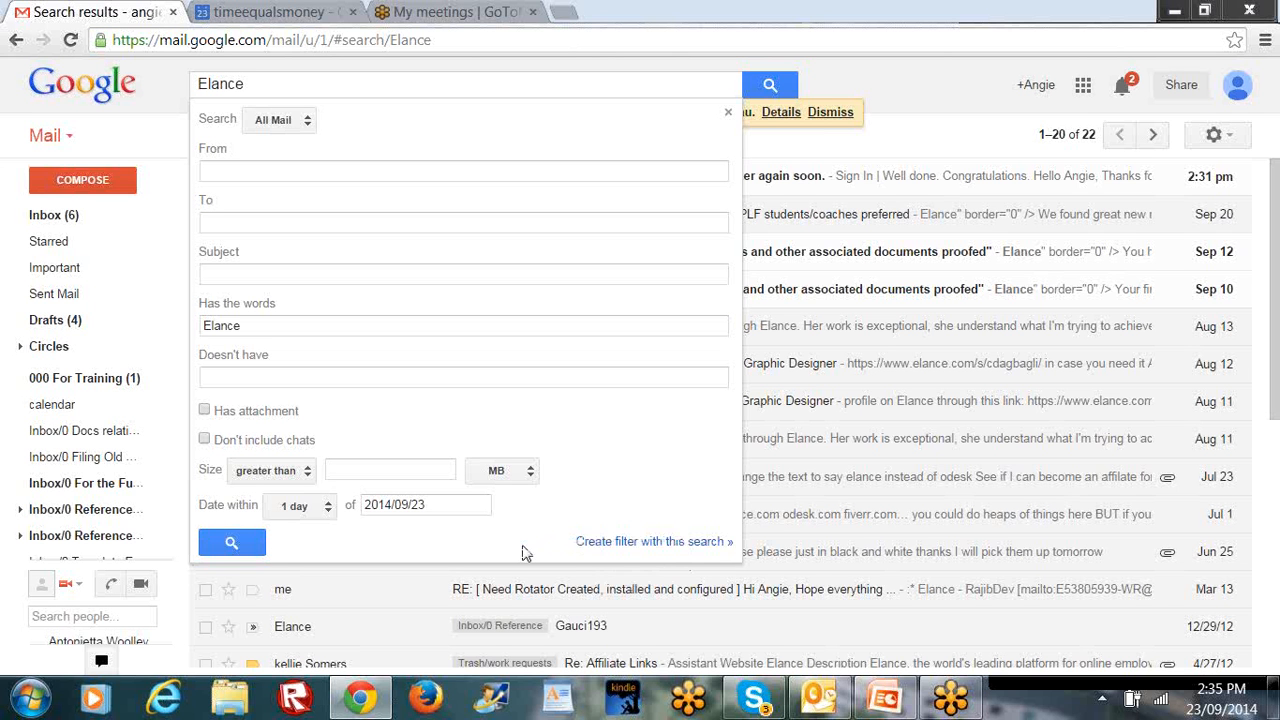
pyautogui.click(231, 545)
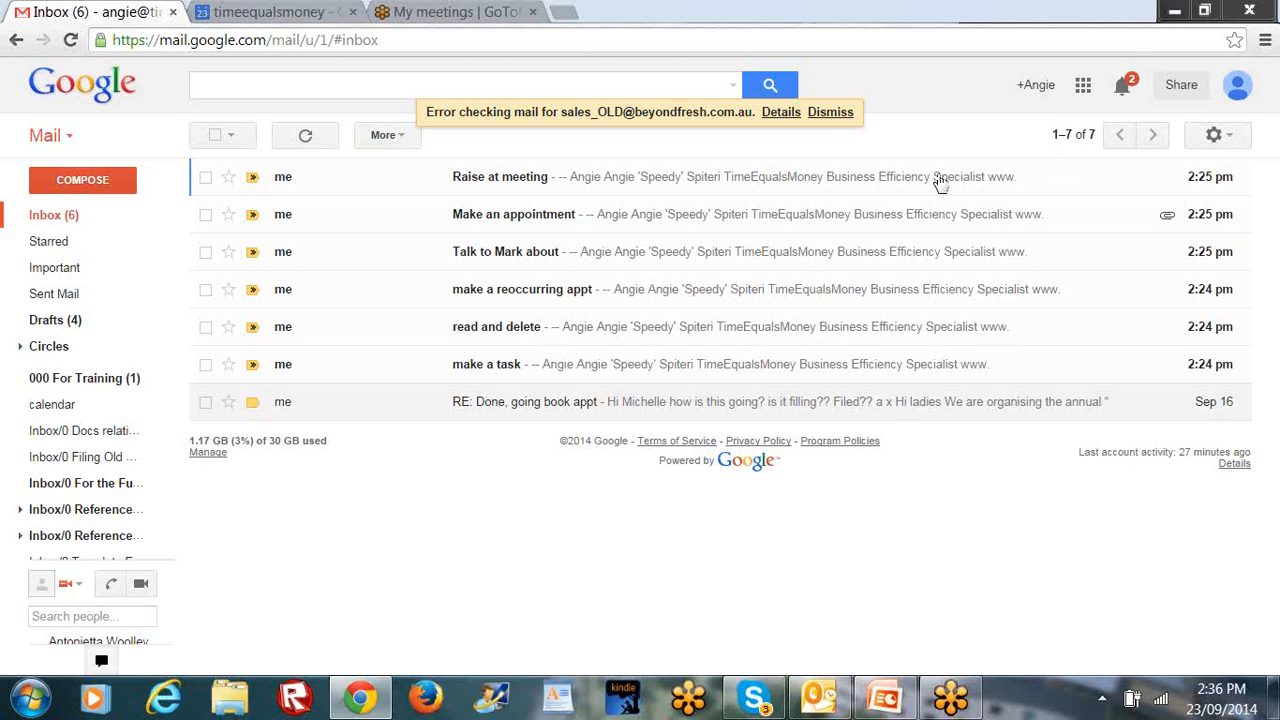
# Step: Go to the Inbox/0 Filing Old Emails label and select its first three emails
pyautogui.click(96, 464)
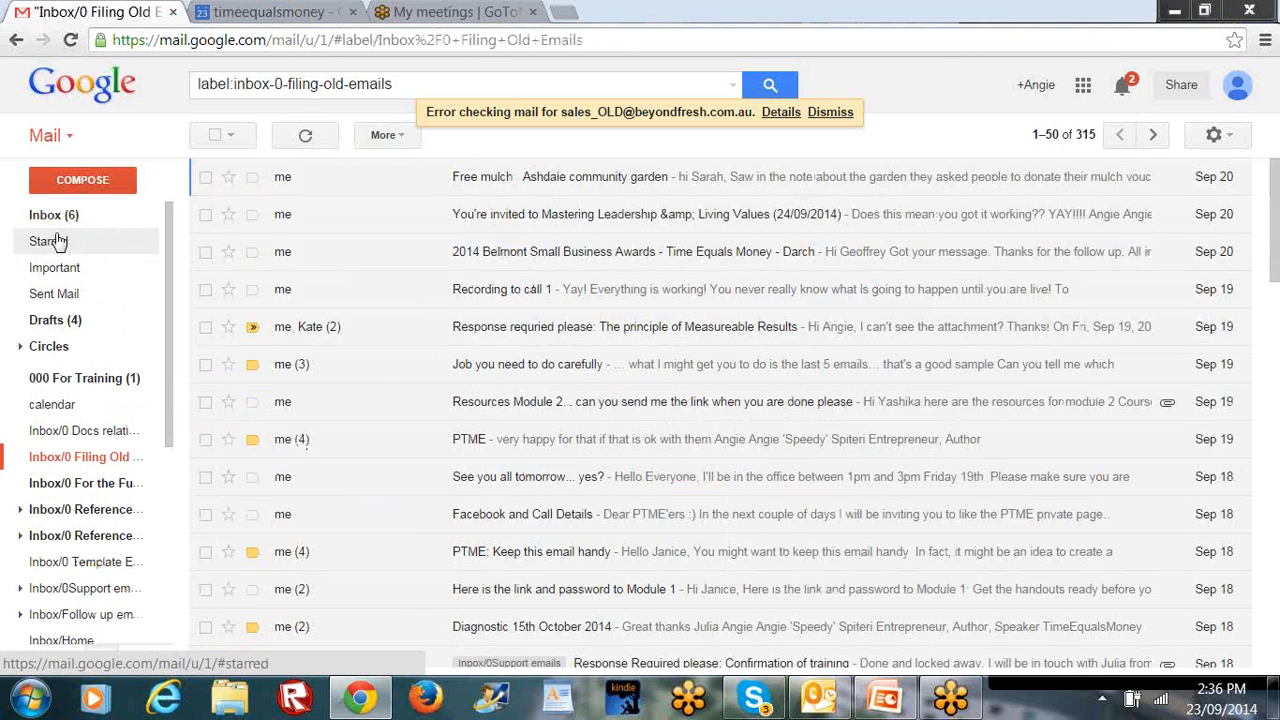
pyautogui.click(522, 187)
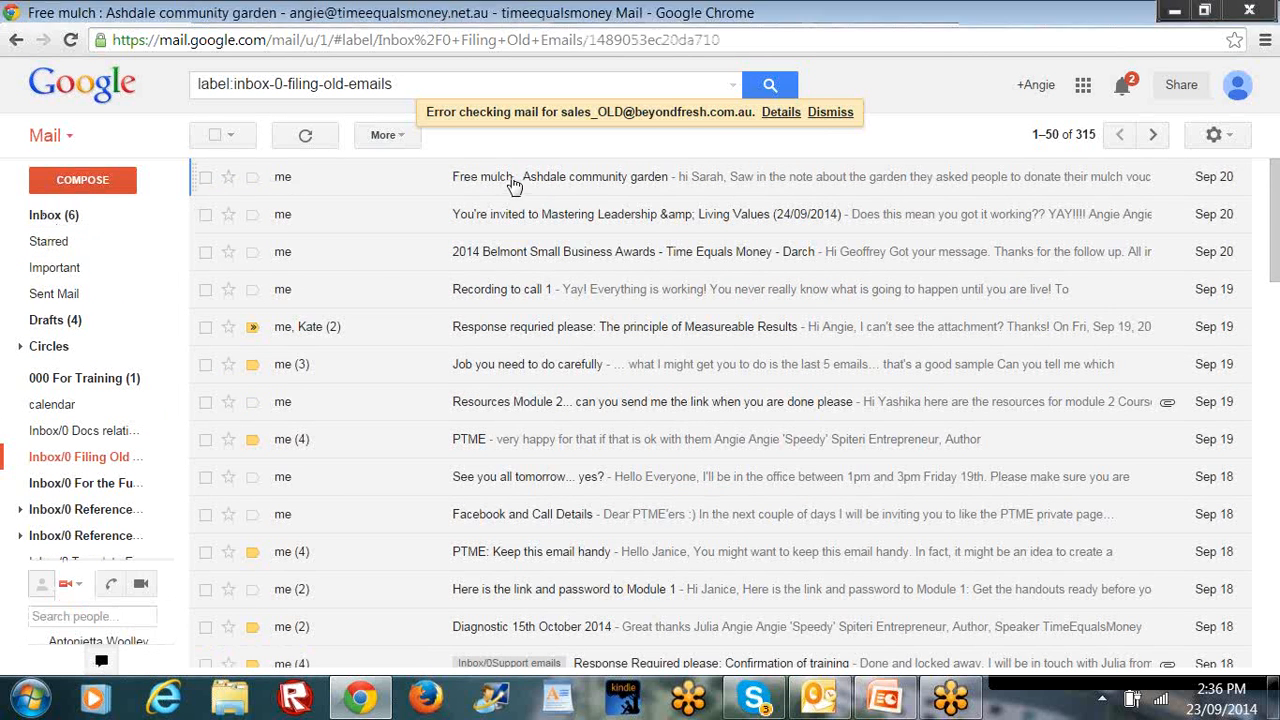
pyautogui.click(207, 147)
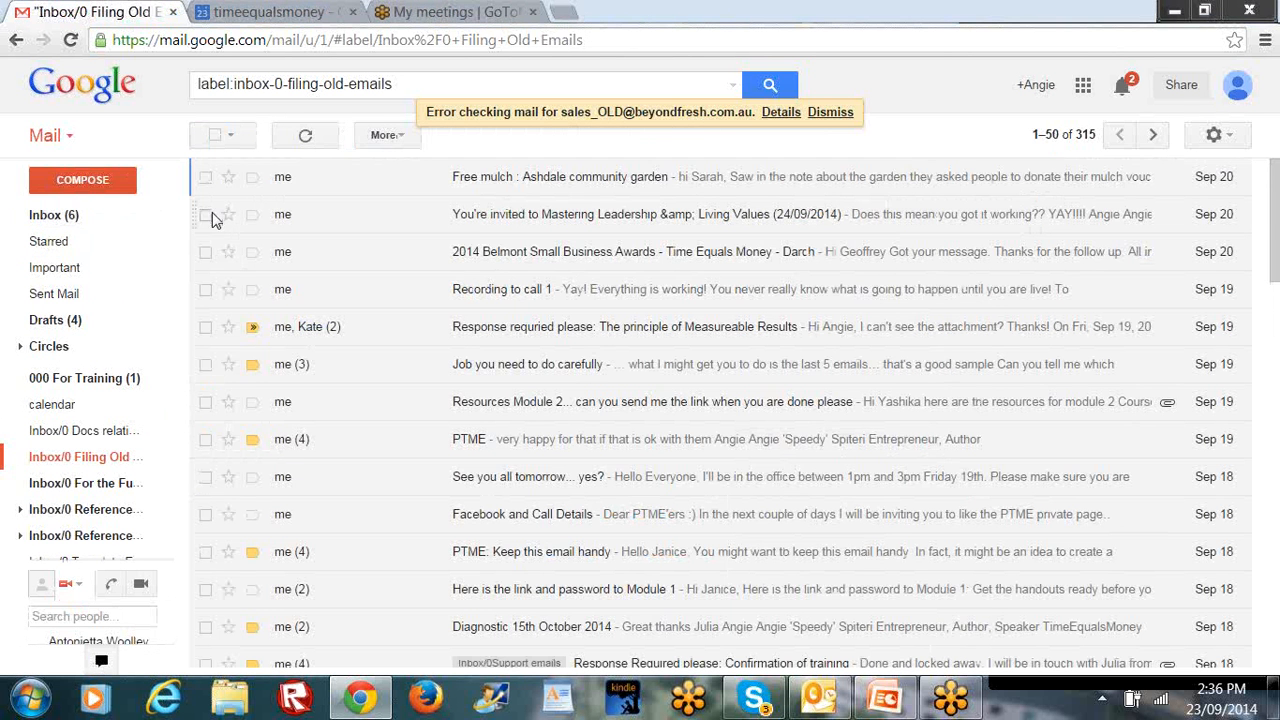
pyautogui.click(205, 177)
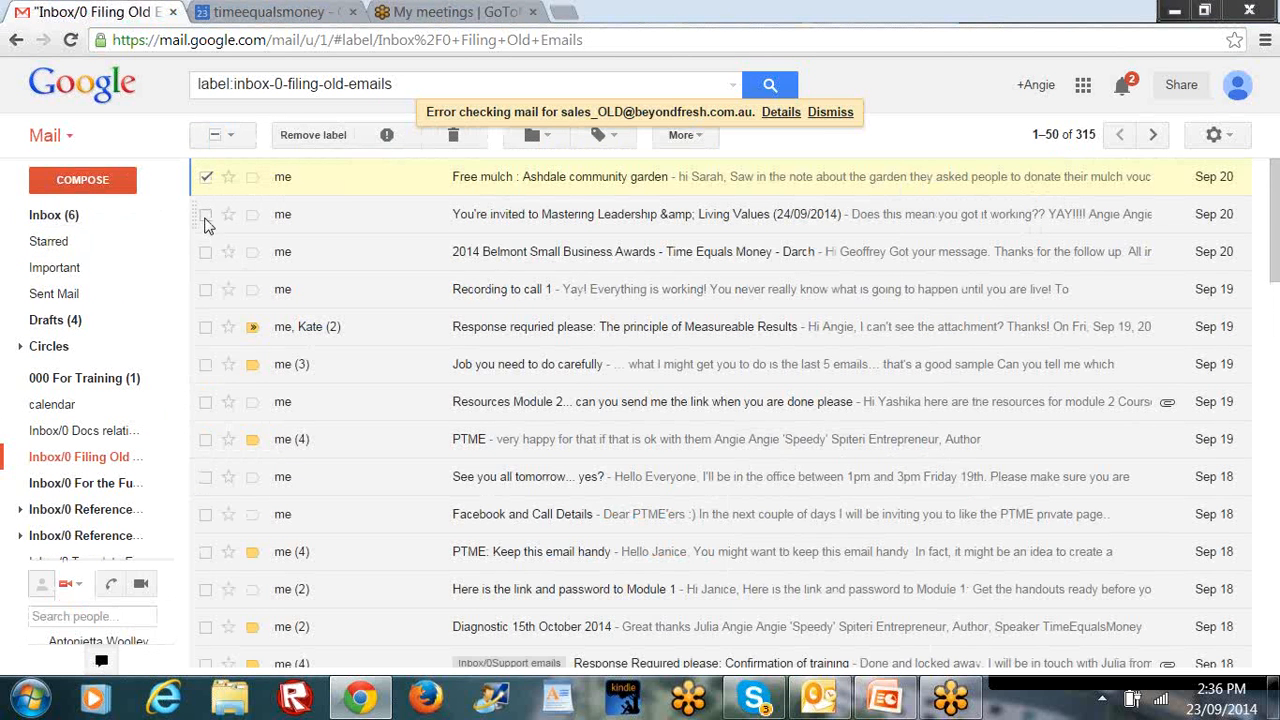
pyautogui.click(205, 214)
pyautogui.click(205, 251)
# Step: Select all conversations in the Inbox/0 Filing Old Emails label, including those beyond this page, and bring up the destinations for moving them
pyautogui.click(233, 134)
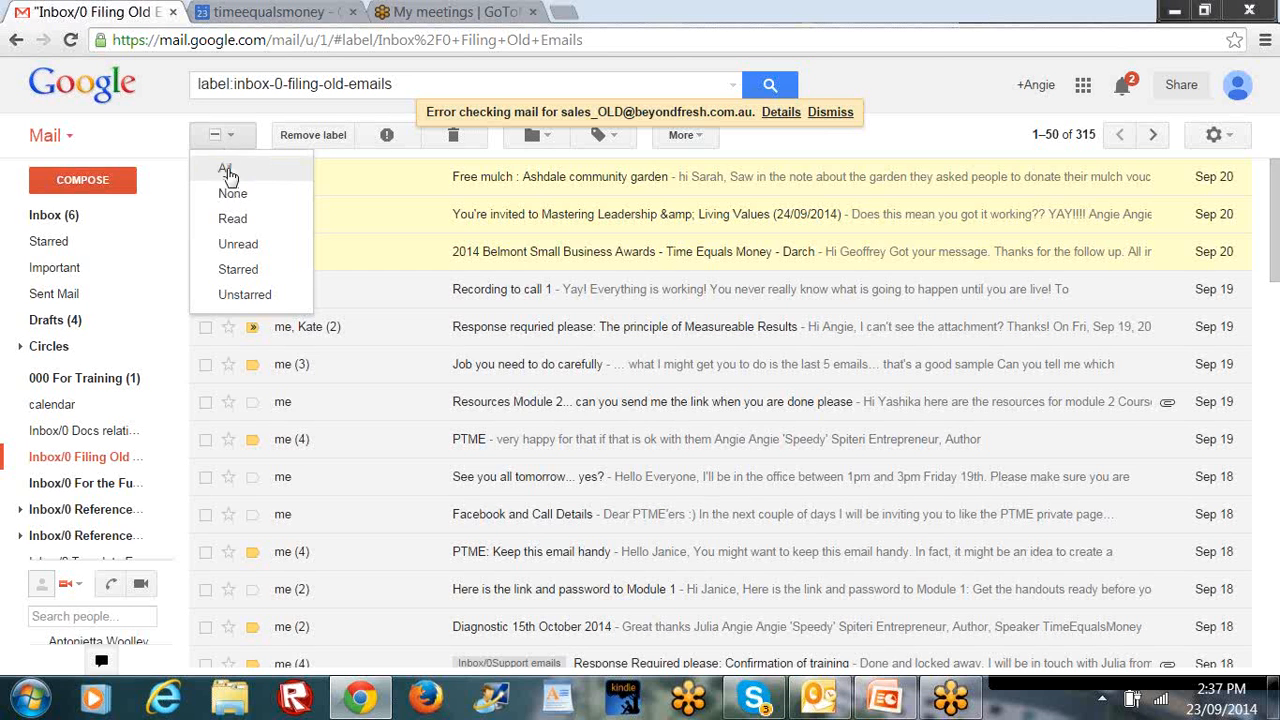
pyautogui.click(226, 170)
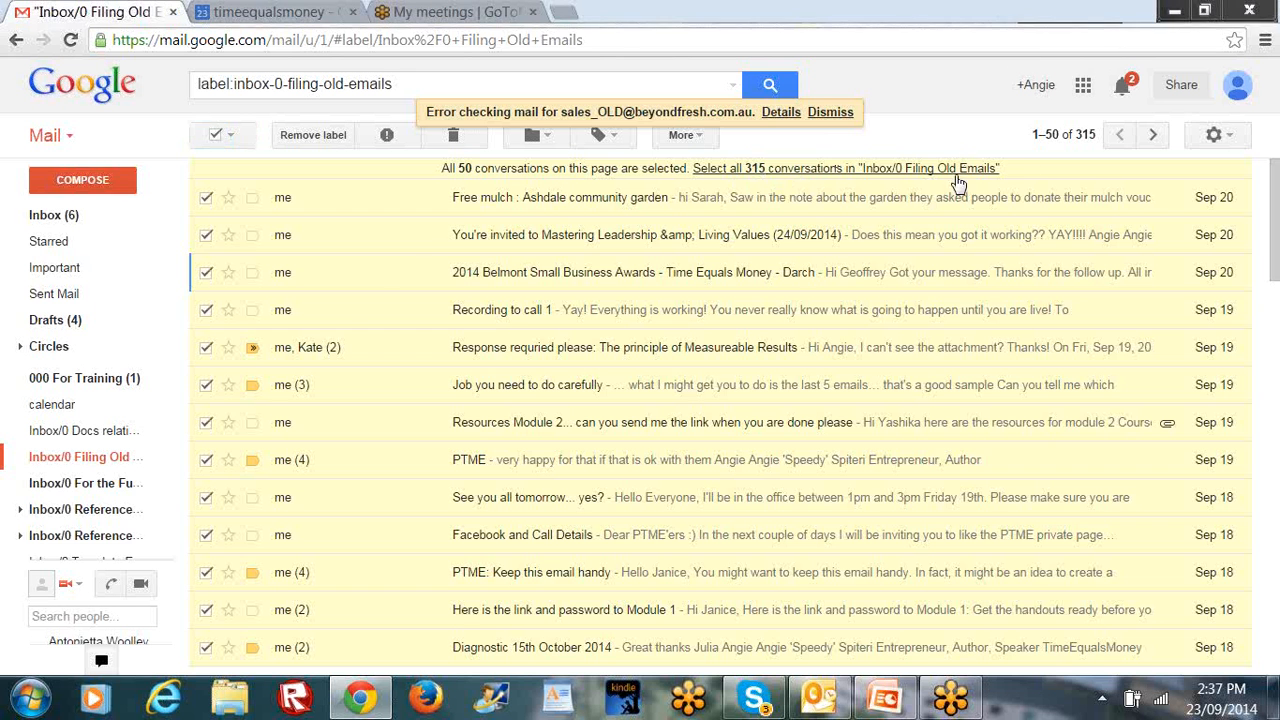
pyautogui.click(904, 173)
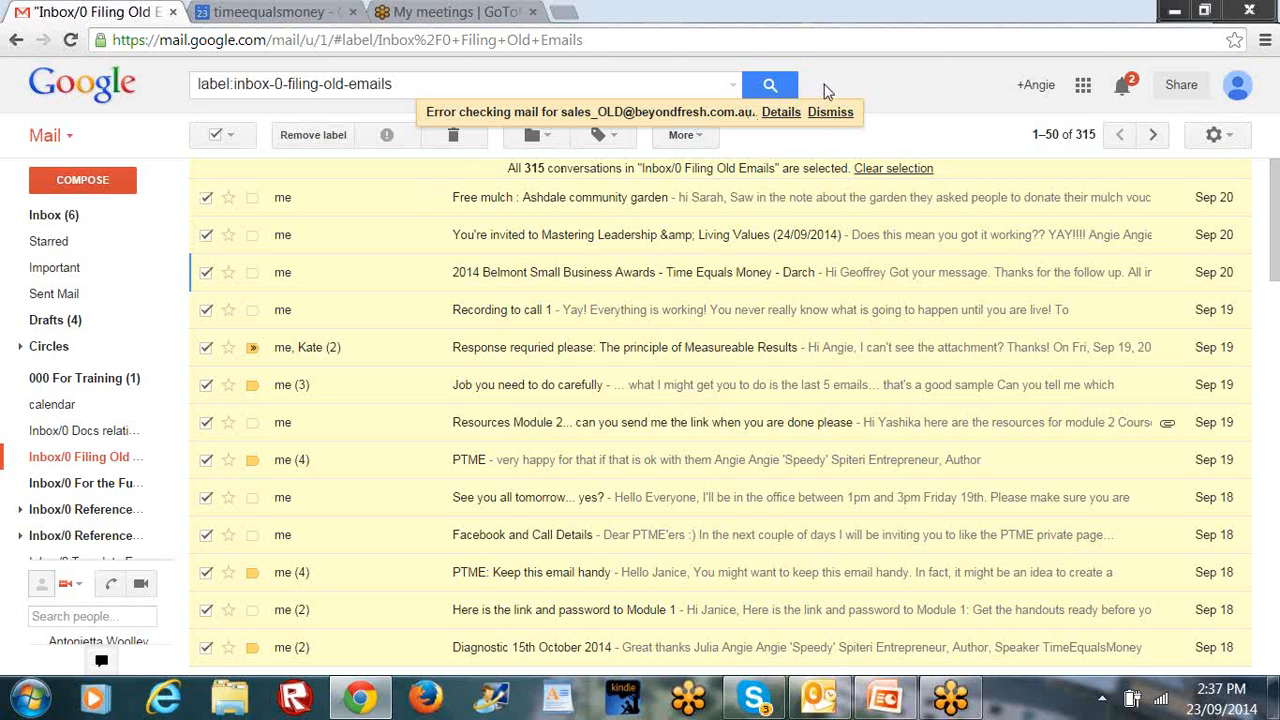
pyautogui.click(831, 113)
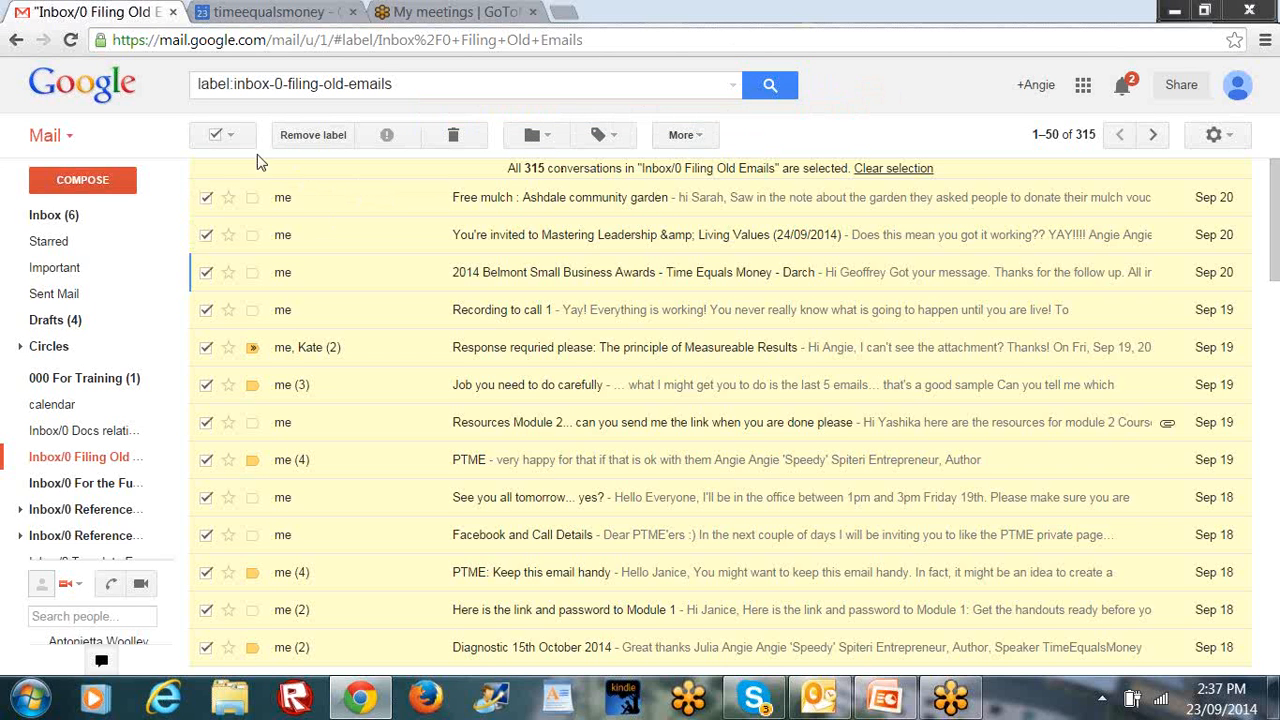
pyautogui.click(551, 142)
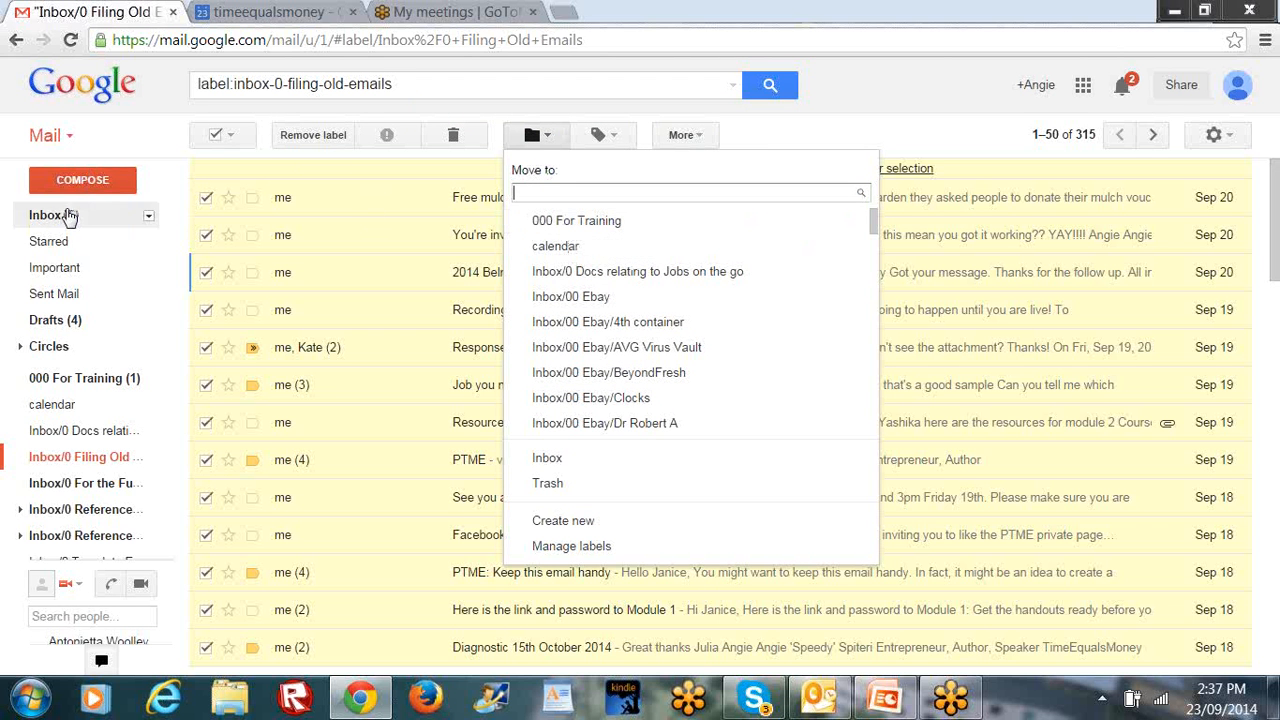
pyautogui.click(55, 224)
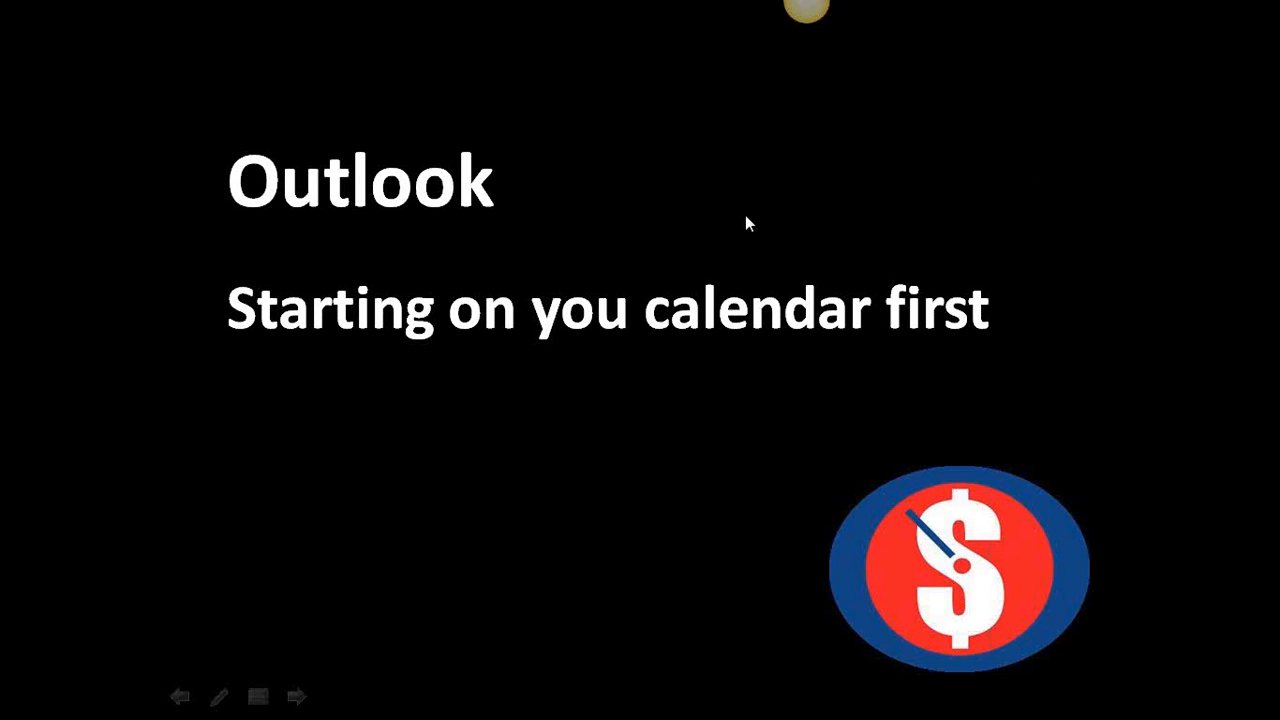
pyautogui.click(1071, 170)
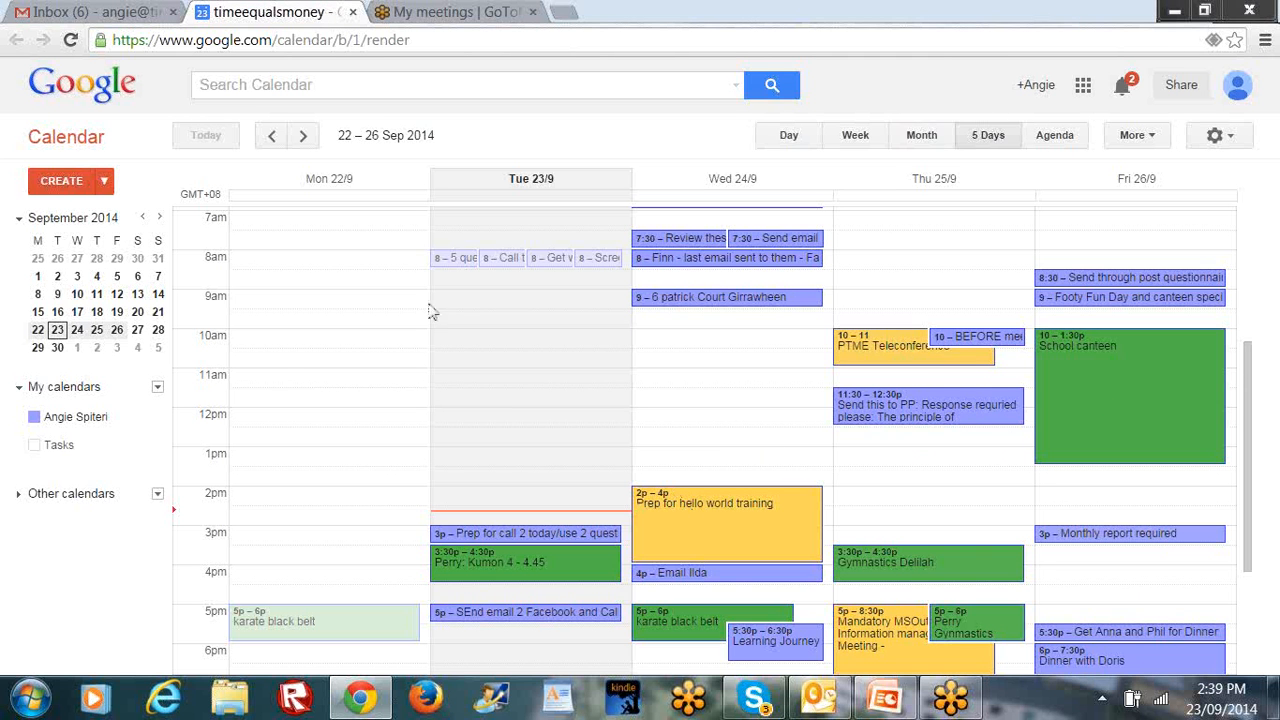
# Step: Show the Tasks list beside the calendar and clear its completed tasks
pyautogui.click(42, 450)
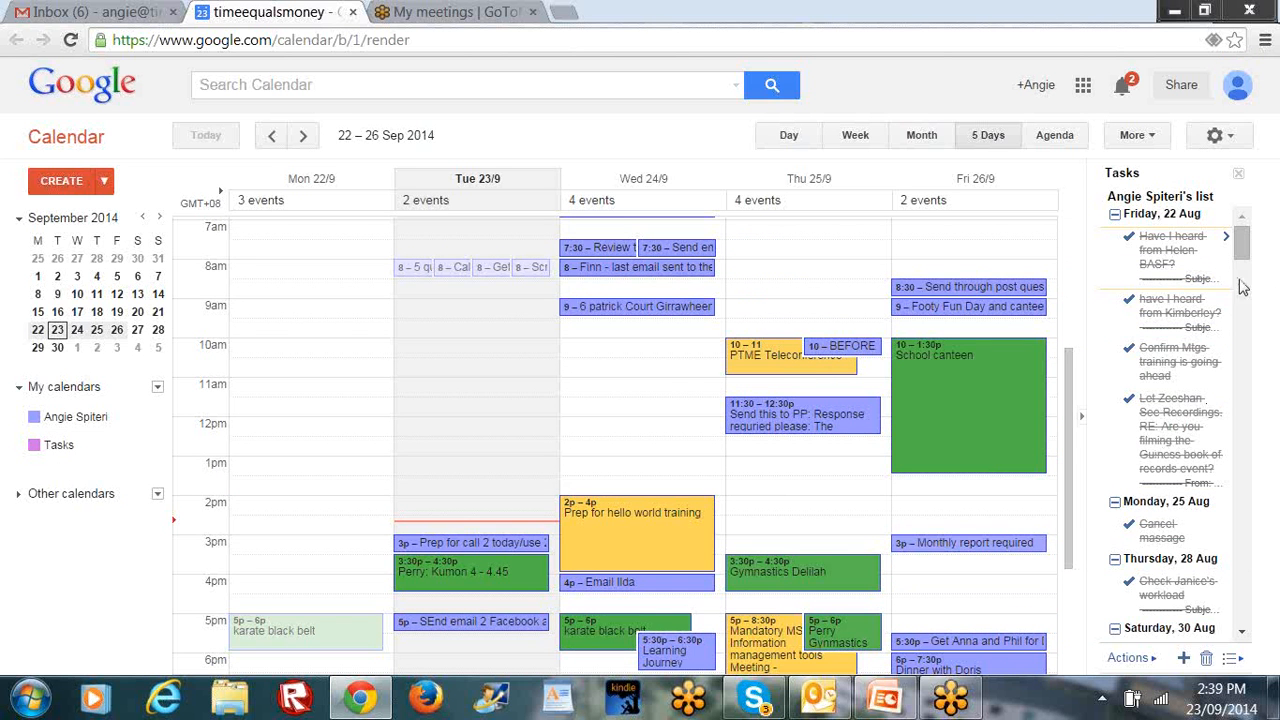
pyautogui.moveTo(1242, 245); pyautogui.dragTo(1245, 350)
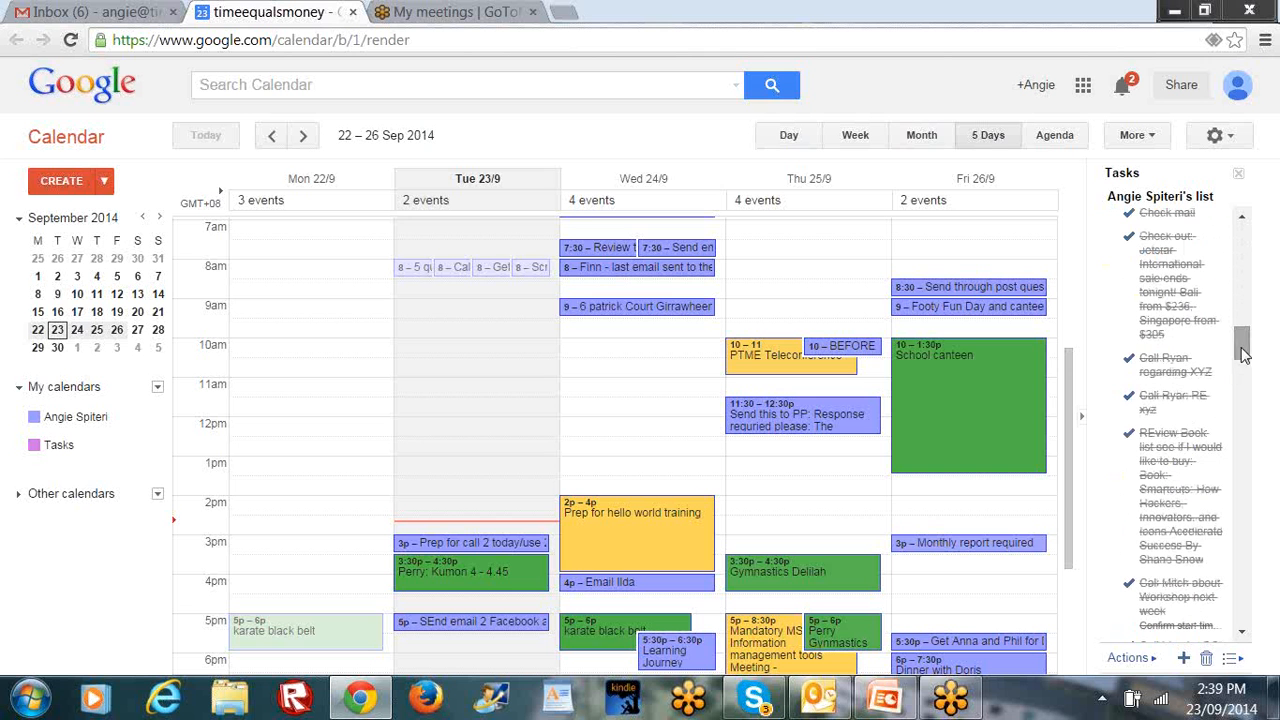
pyautogui.click(1155, 664)
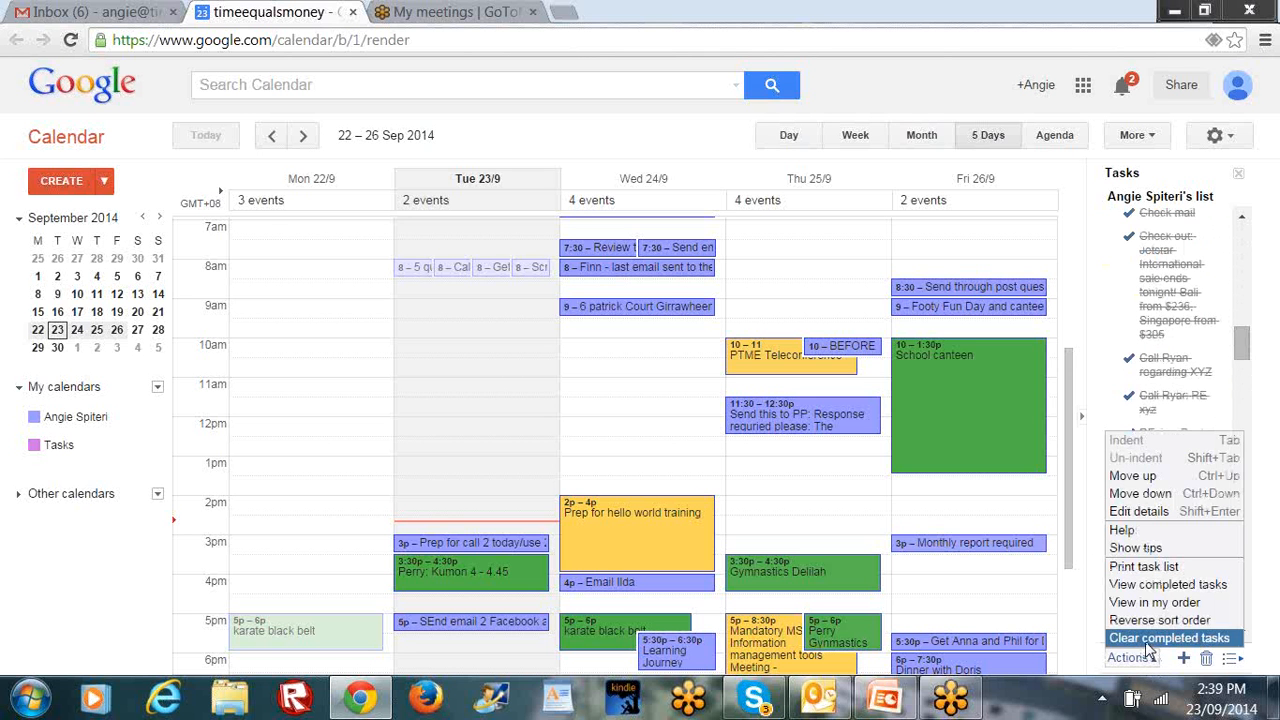
pyautogui.click(1150, 638)
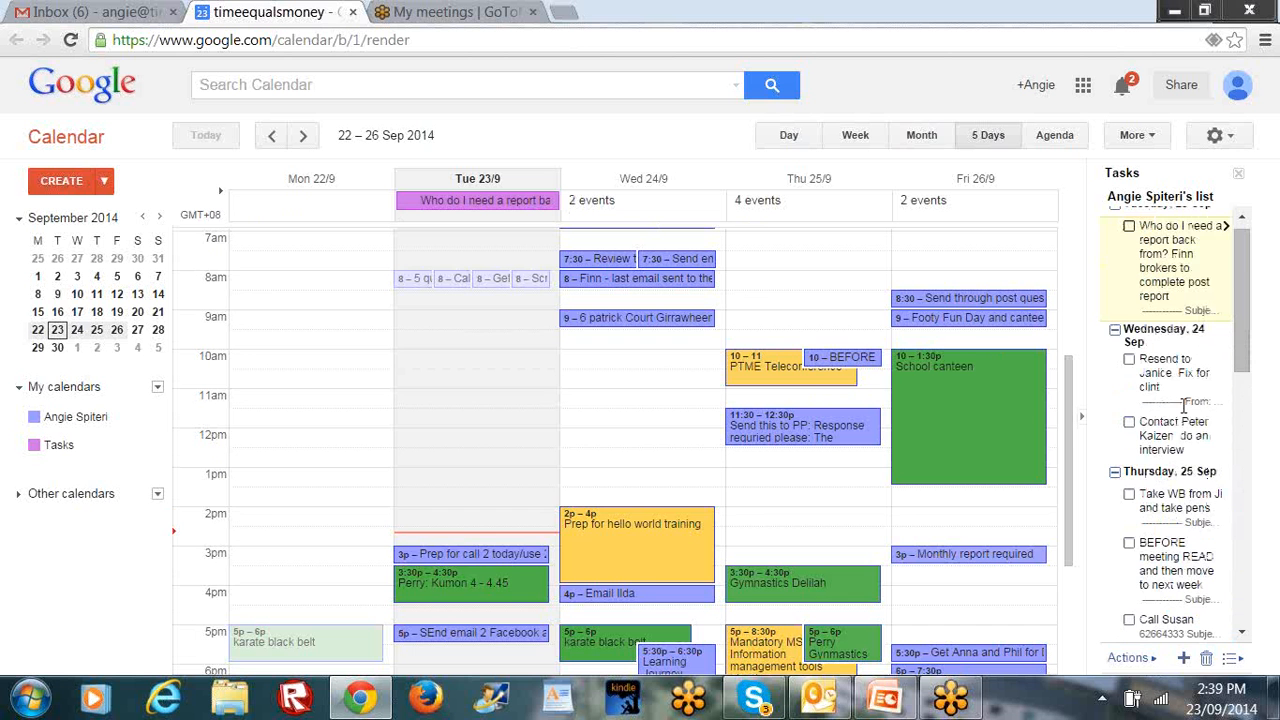
pyautogui.moveTo(1240, 298); pyautogui.dragTo(1237, 248)
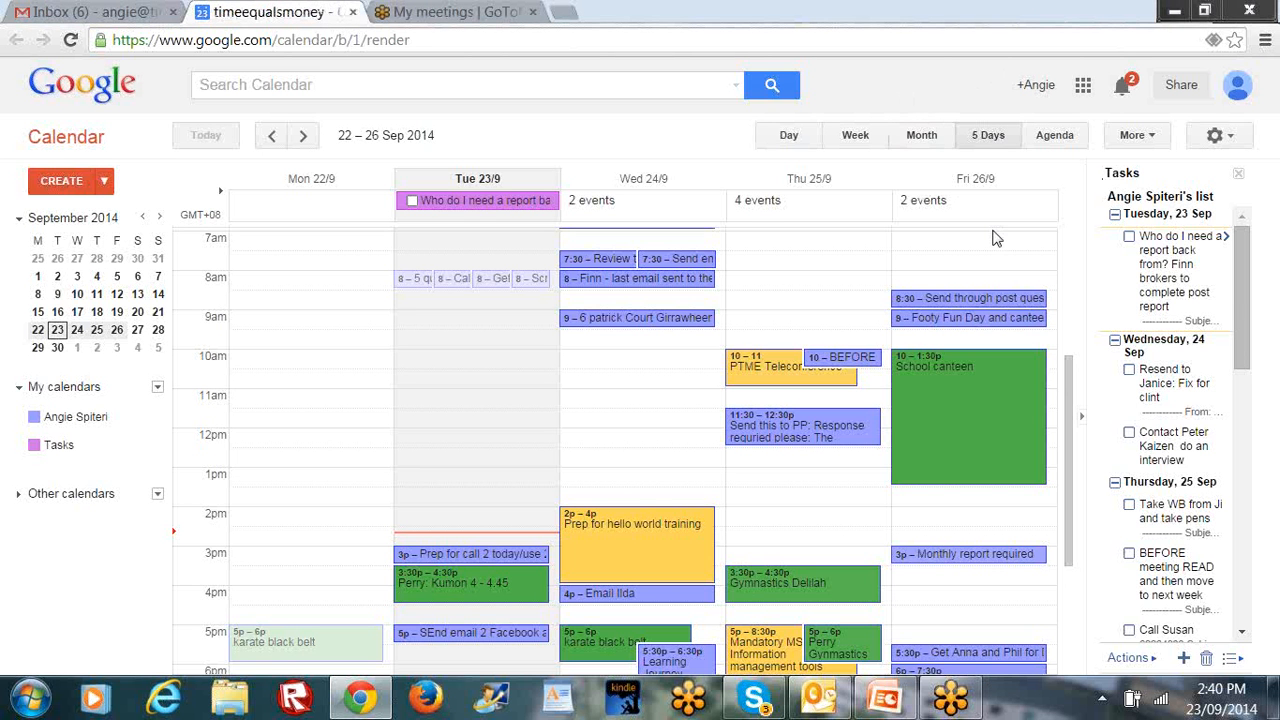
# Step: Add a task named "Delete this task after training" to the task list
pyautogui.click(1183, 658)
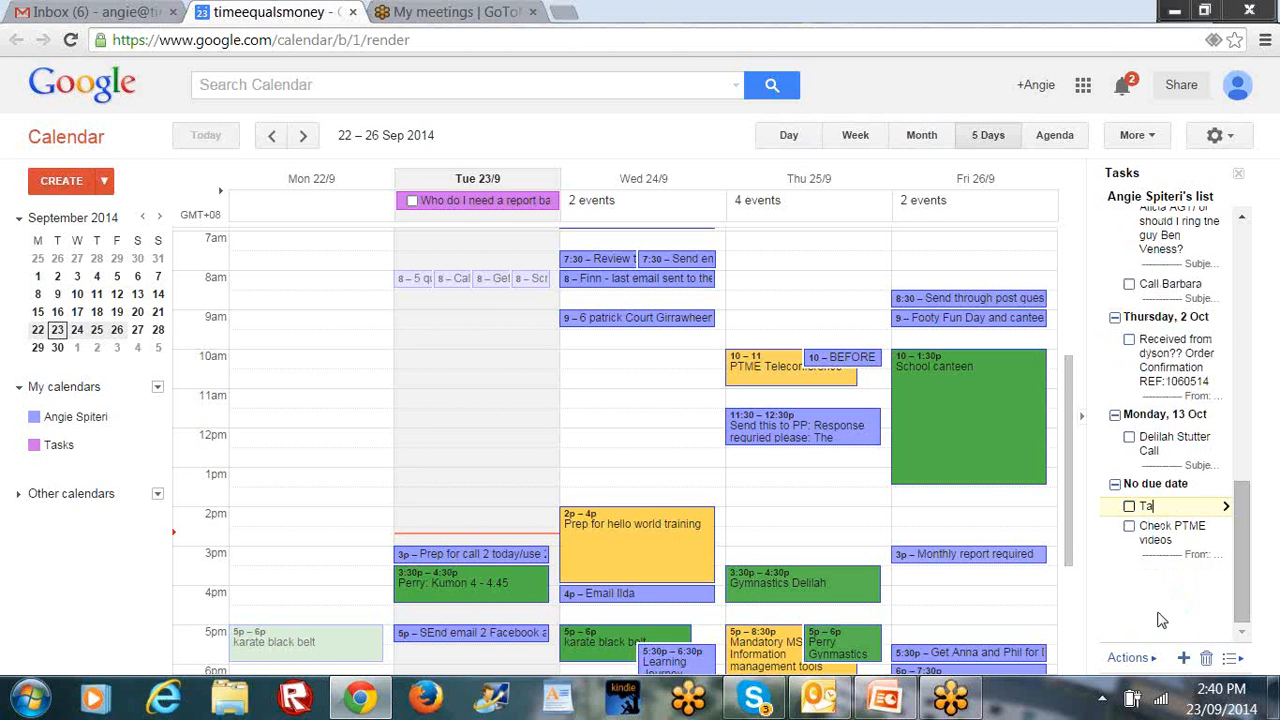
pyautogui.press('BackSpace')
pyautogui.write('Delete this task after training')
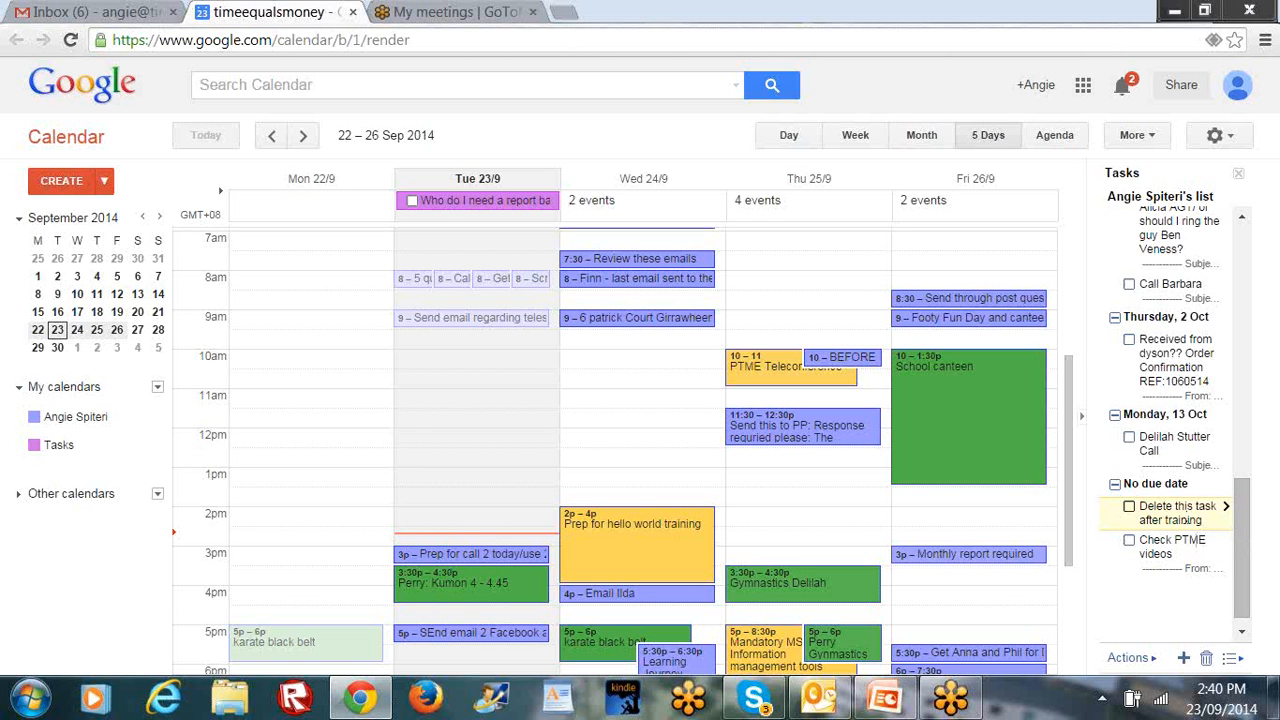
# Step: Set the due date of "Delete this task after training" to Tue, 23 Sep and return to the task list
pyautogui.click(1225, 507)
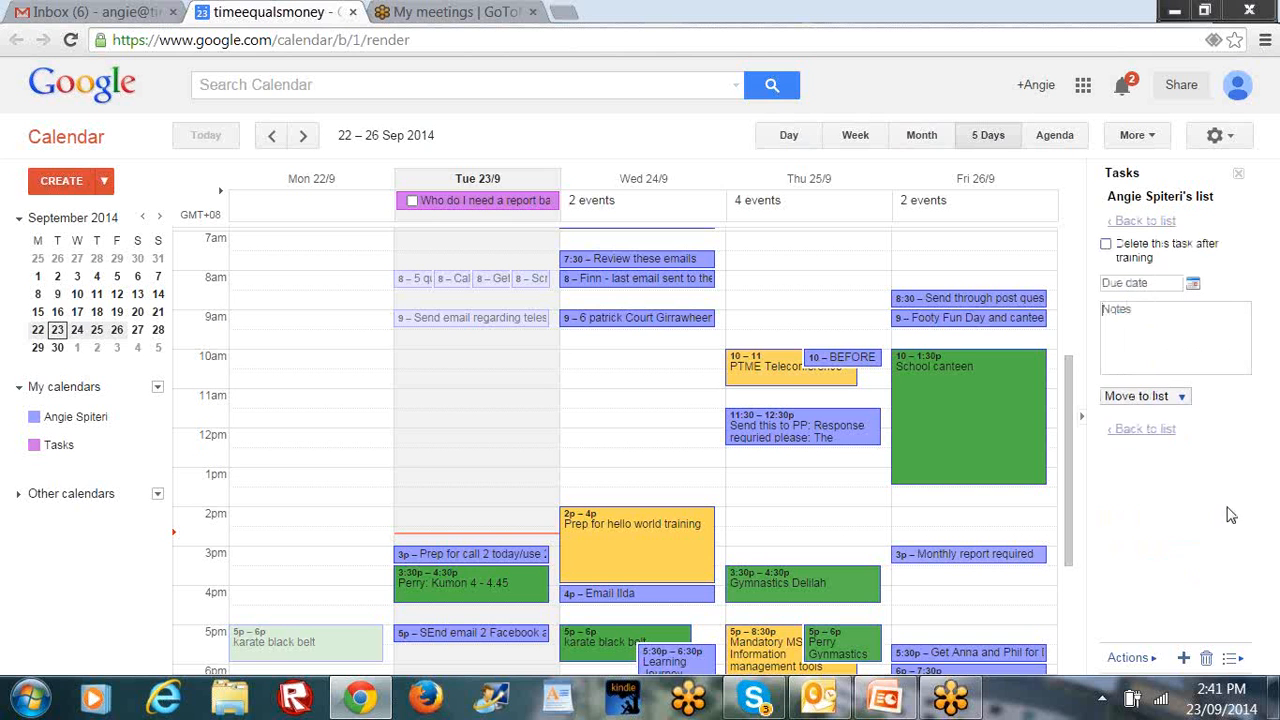
pyautogui.click(1193, 283)
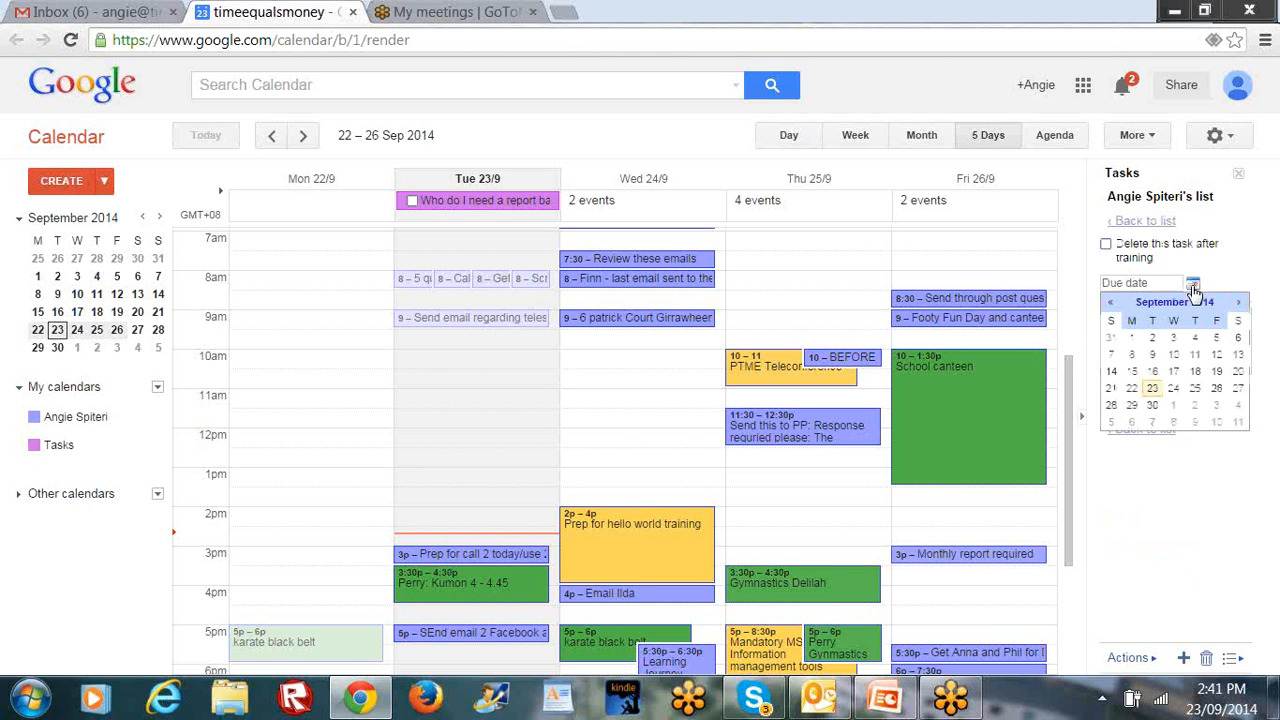
pyautogui.click(1152, 390)
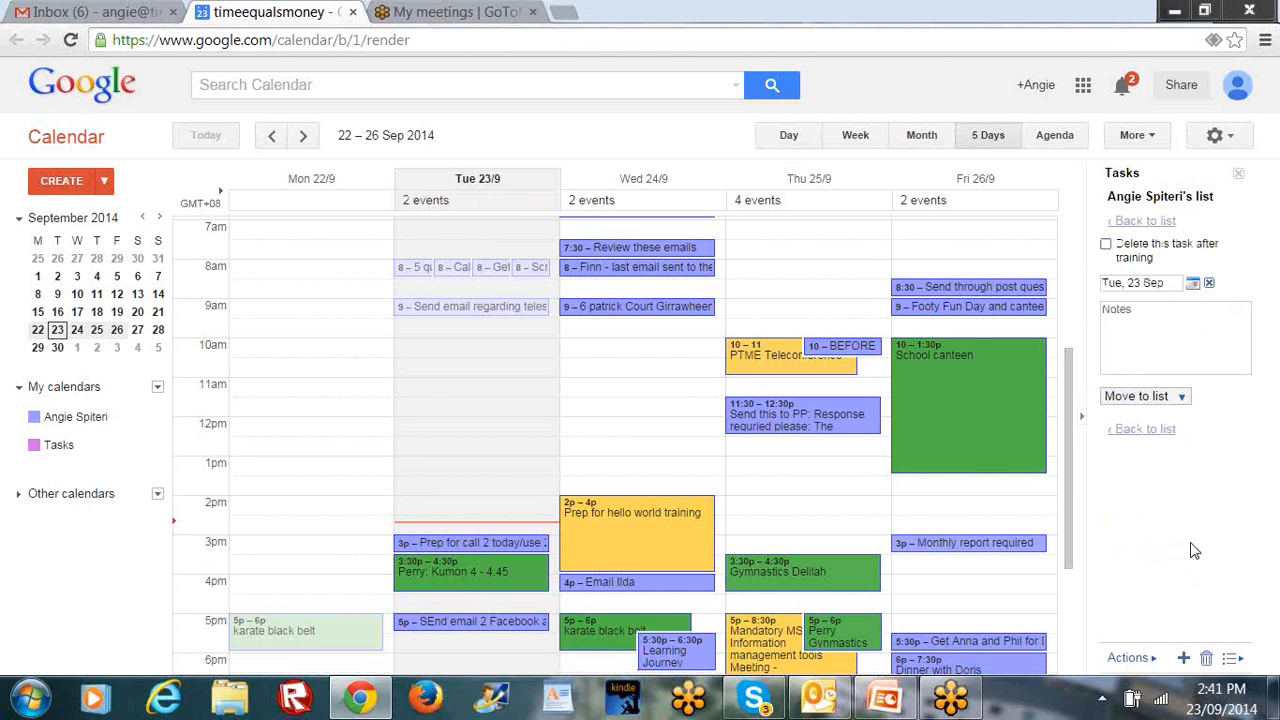
pyautogui.click(1155, 322)
pyautogui.click(1142, 221)
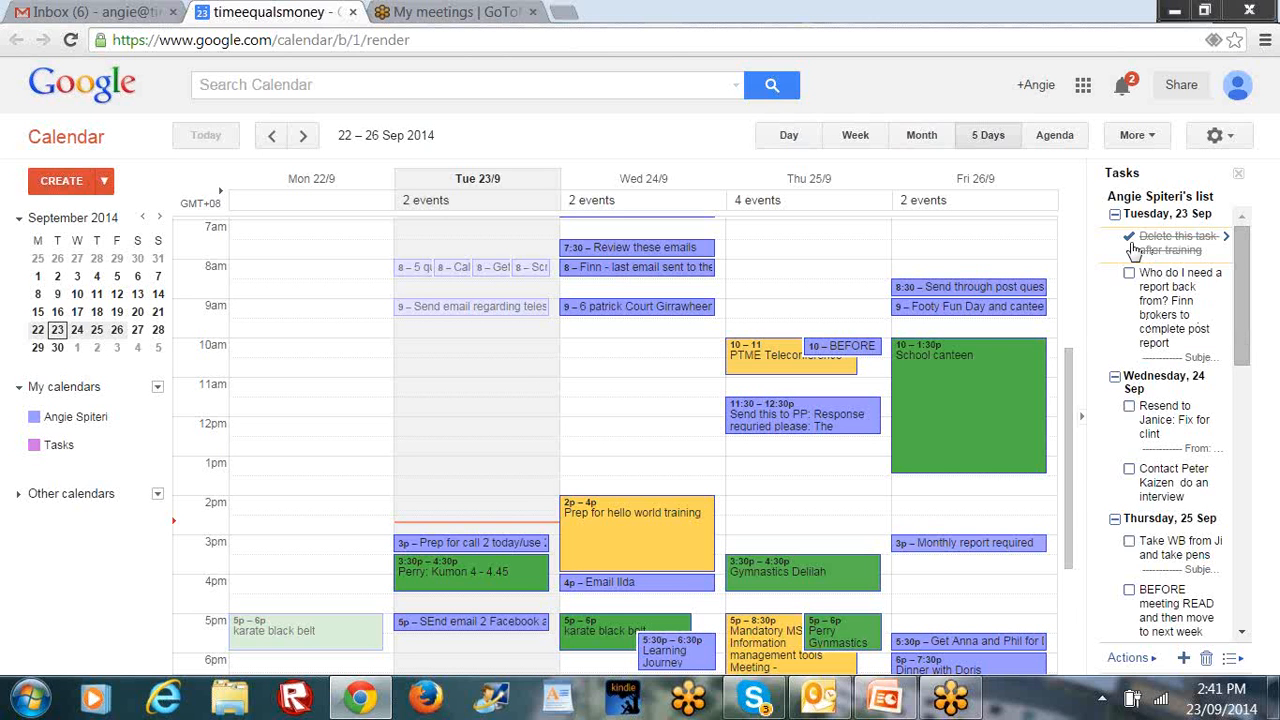
# Step: Toggle "Delete this task after training" between complete and open, leave it open, and reload the calendar
pyautogui.click(1130, 237)
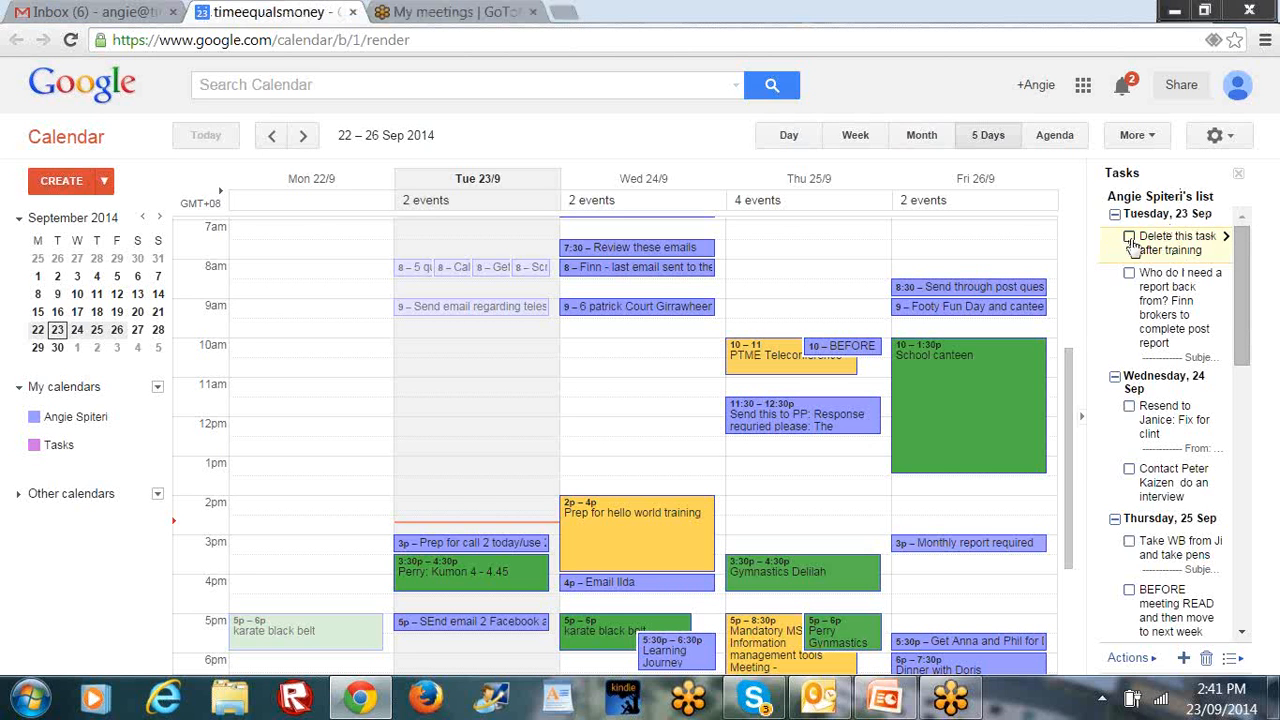
pyautogui.click(1130, 239)
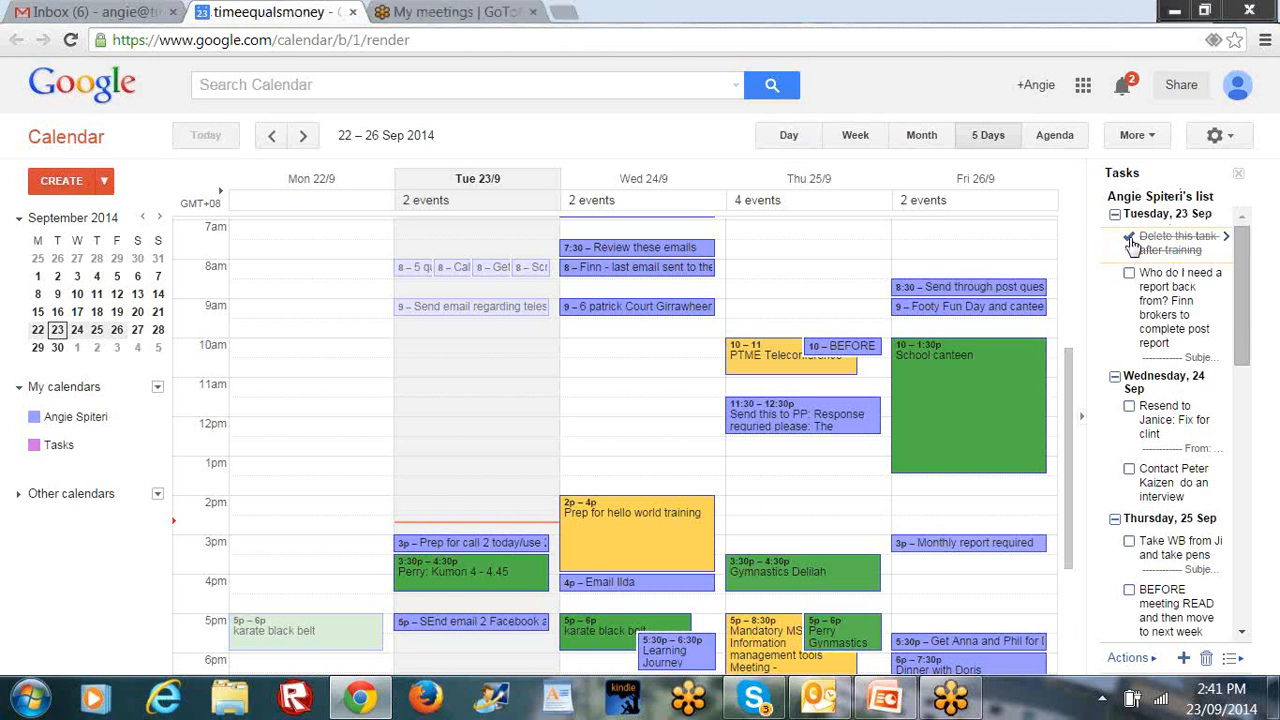
pyautogui.click(1130, 239)
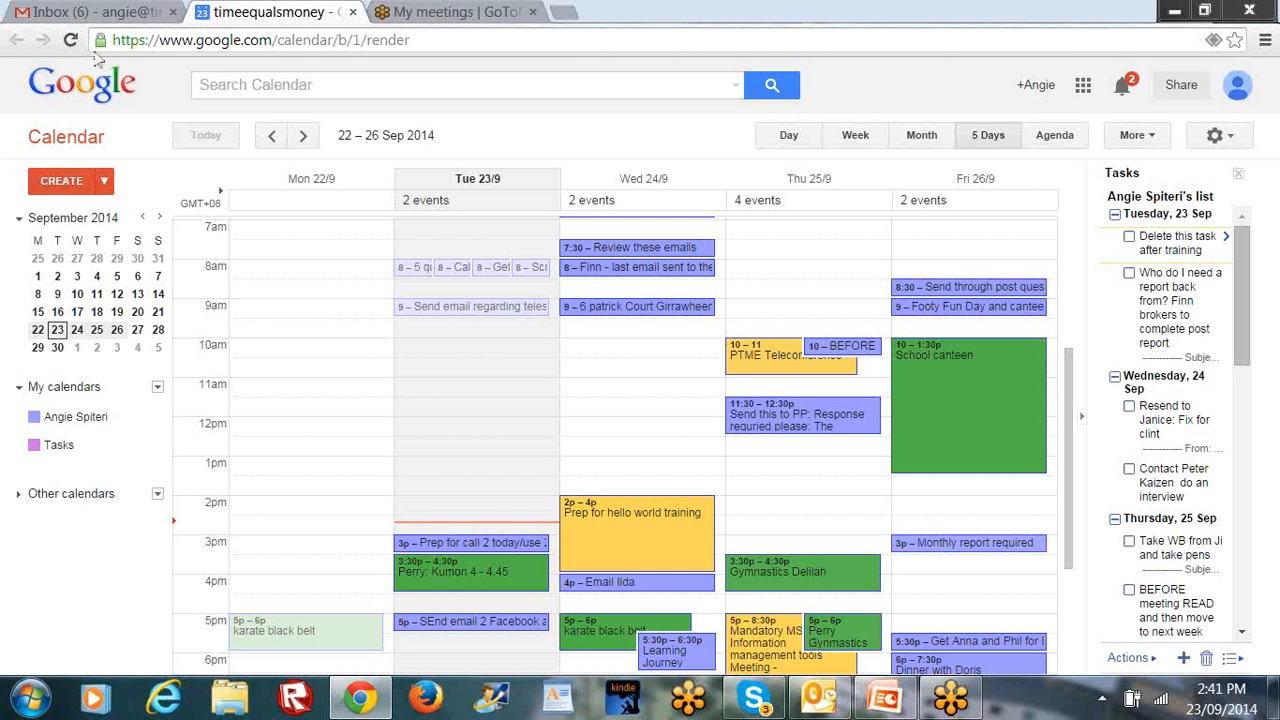
pyautogui.click(72, 39)
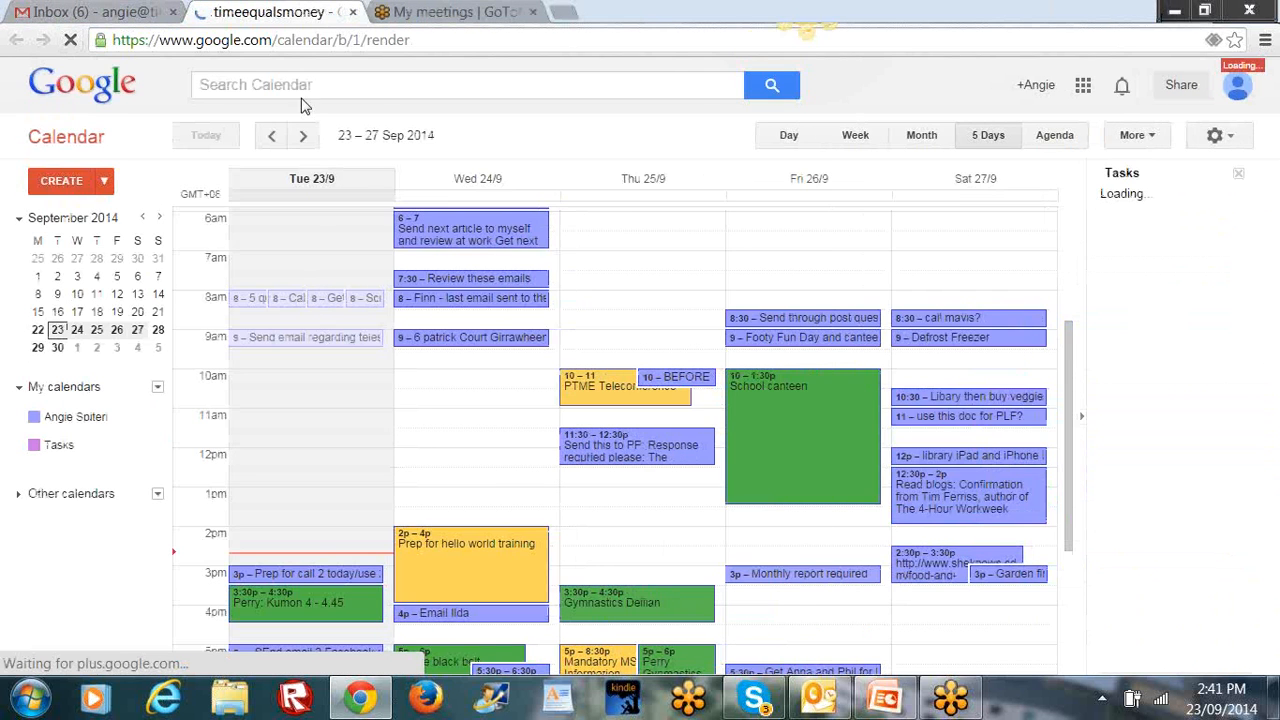
# Step: Switch to the Gmail inbox and select the "make a task" email
pyautogui.click(101, 13)
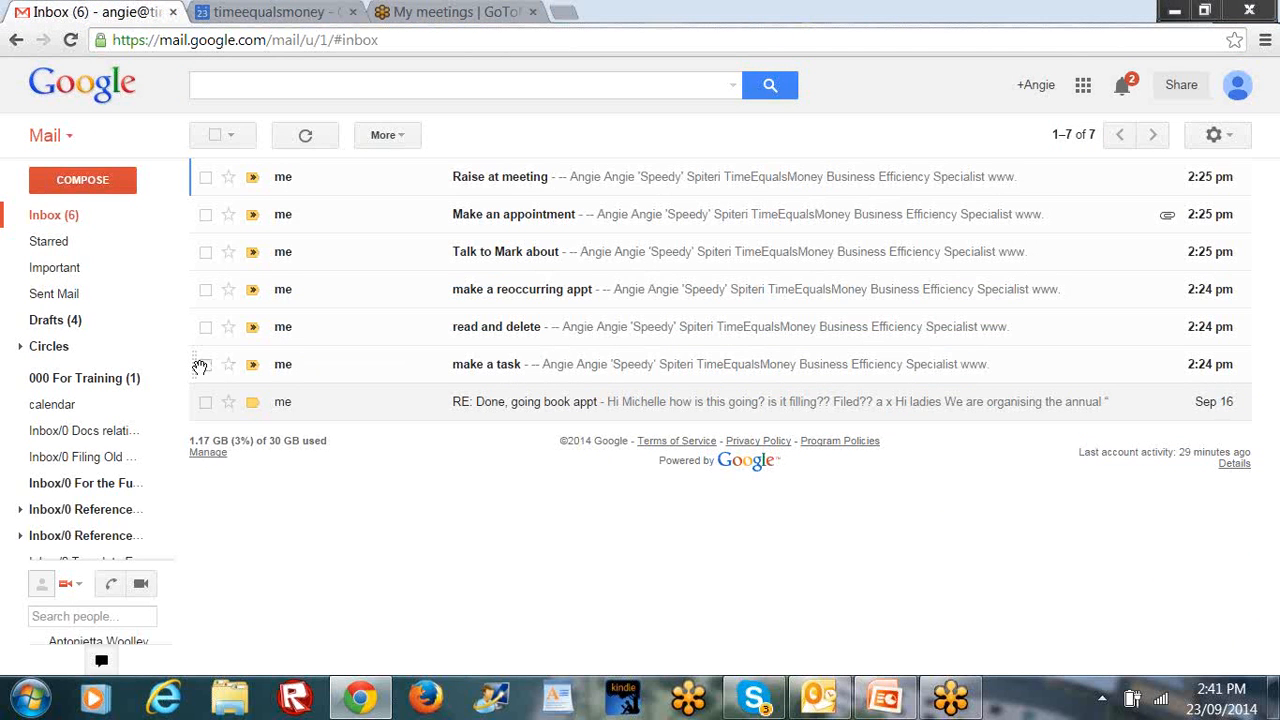
pyautogui.click(205, 366)
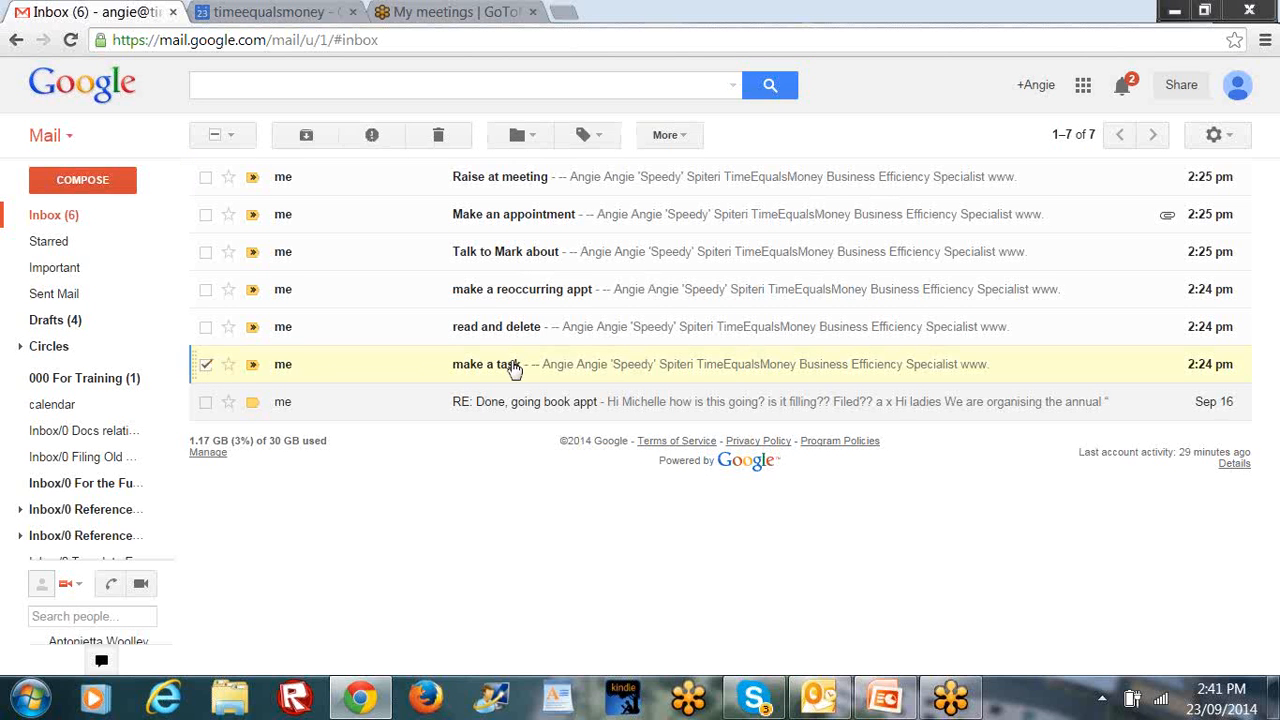
pyautogui.click(520, 136)
pyautogui.click(535, 141)
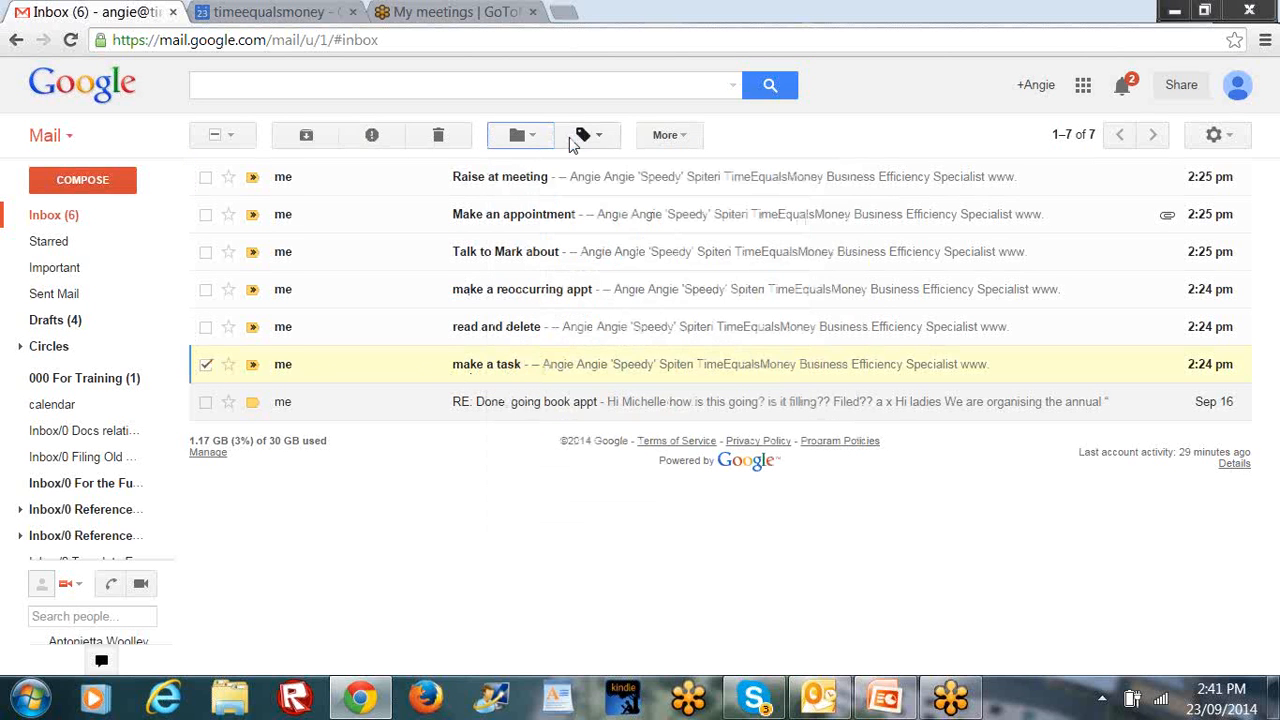
pyautogui.click(598, 140)
pyautogui.click(598, 140)
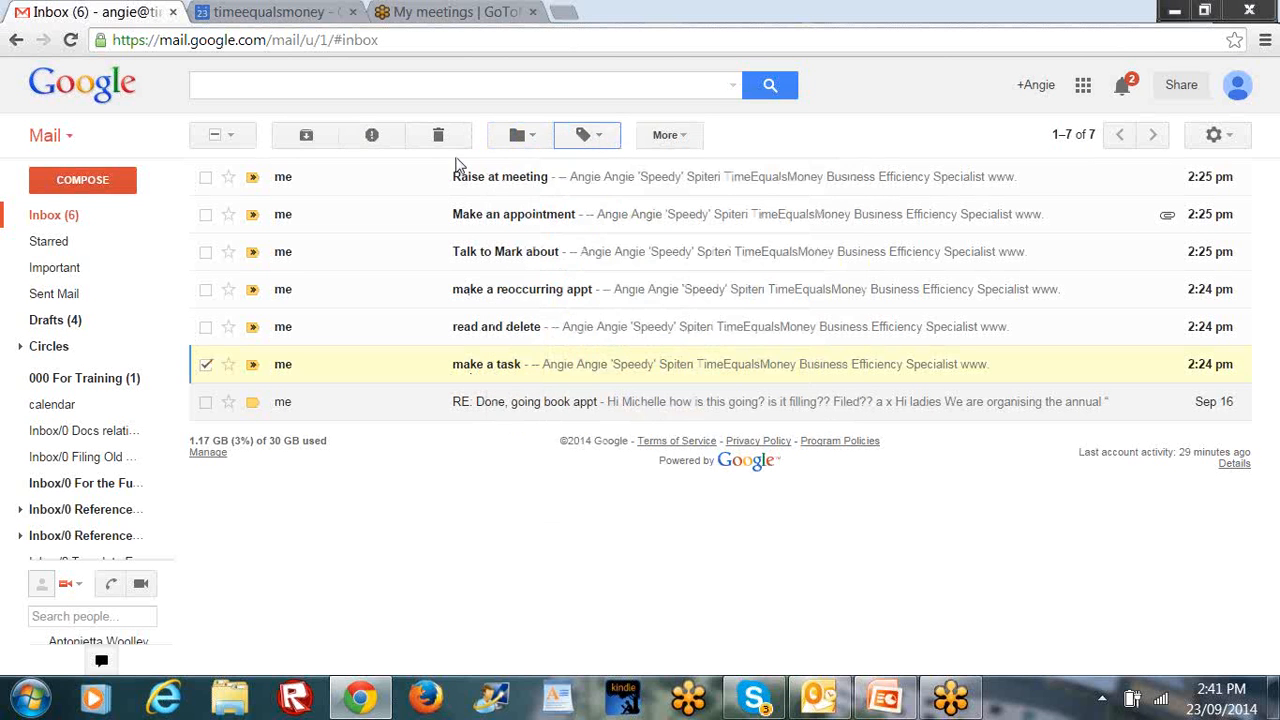
# Step: Open the "make a task" email and add it to Tasks
pyautogui.click(527, 365)
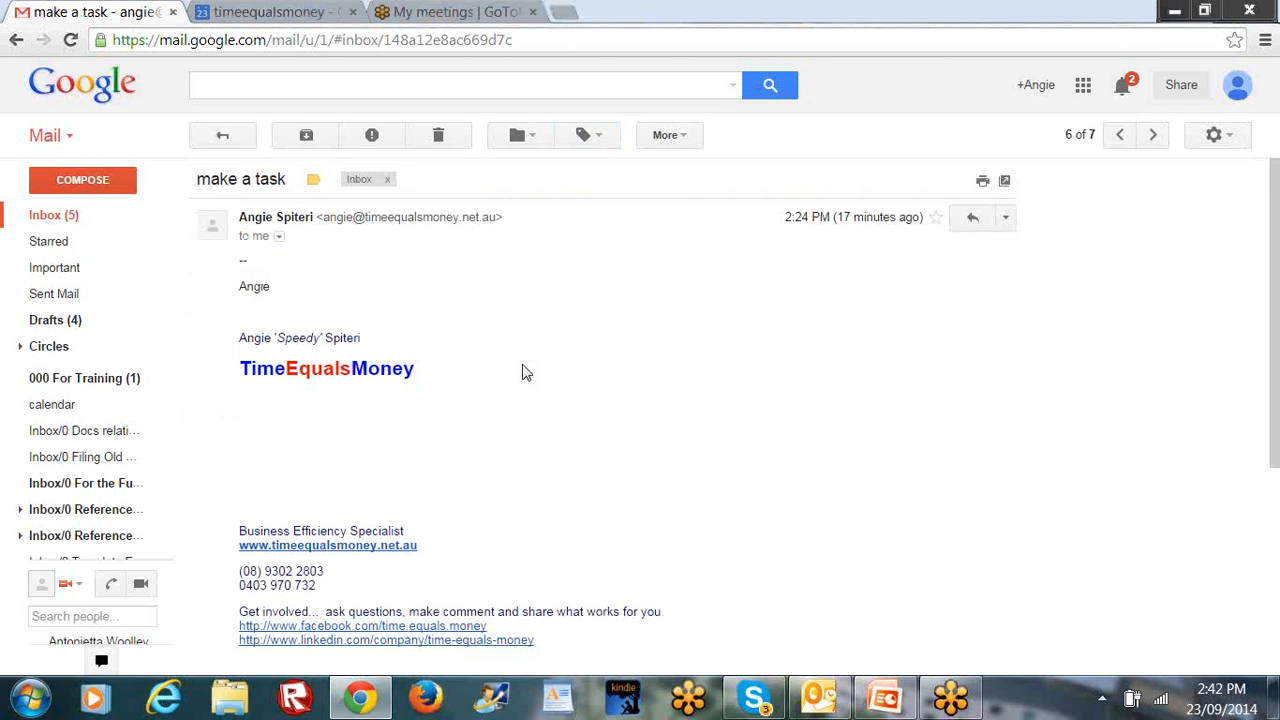
pyautogui.click(670, 136)
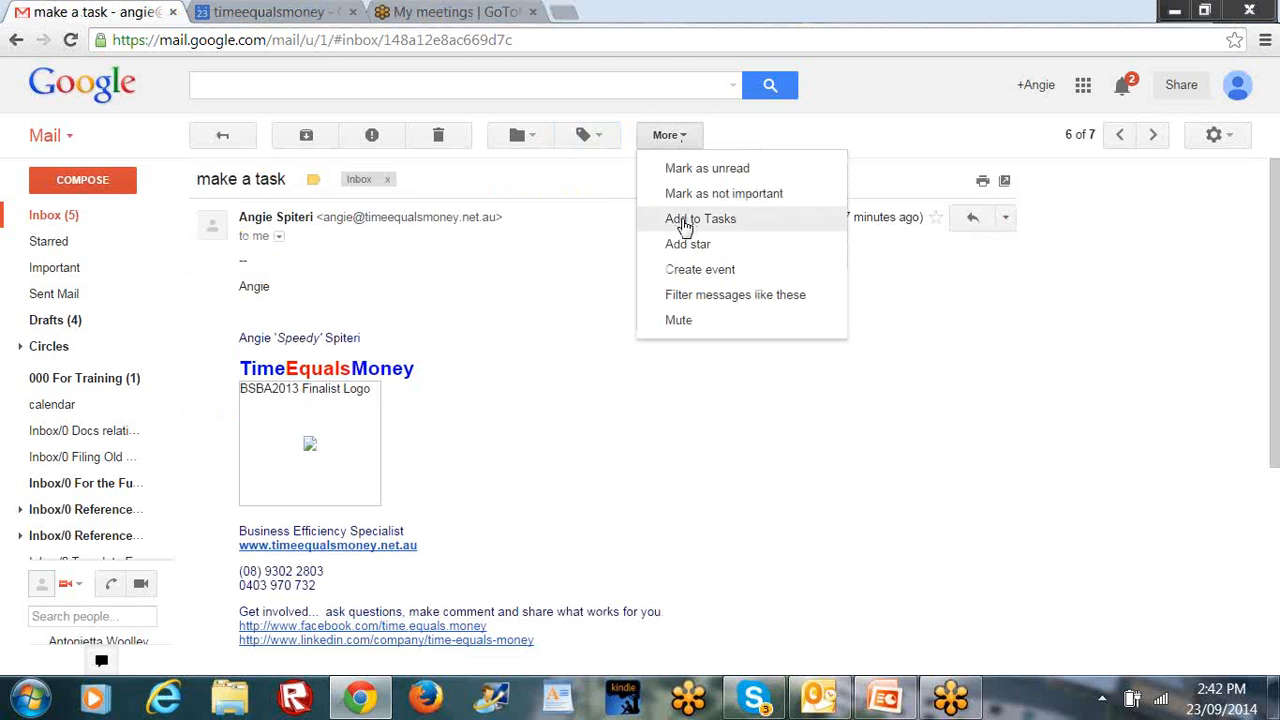
pyautogui.click(684, 220)
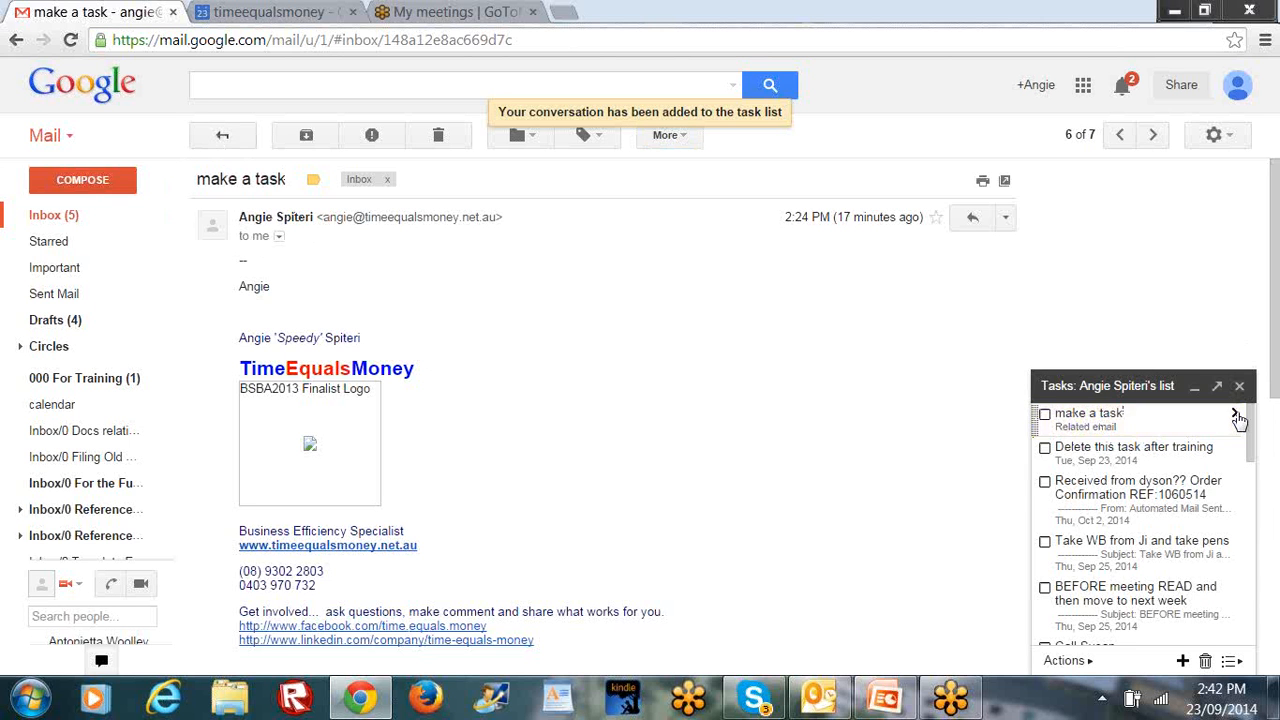
# Step: Open the details of the "make a task" task and set its due date to September 23, 2014
pyautogui.click(1237, 417)
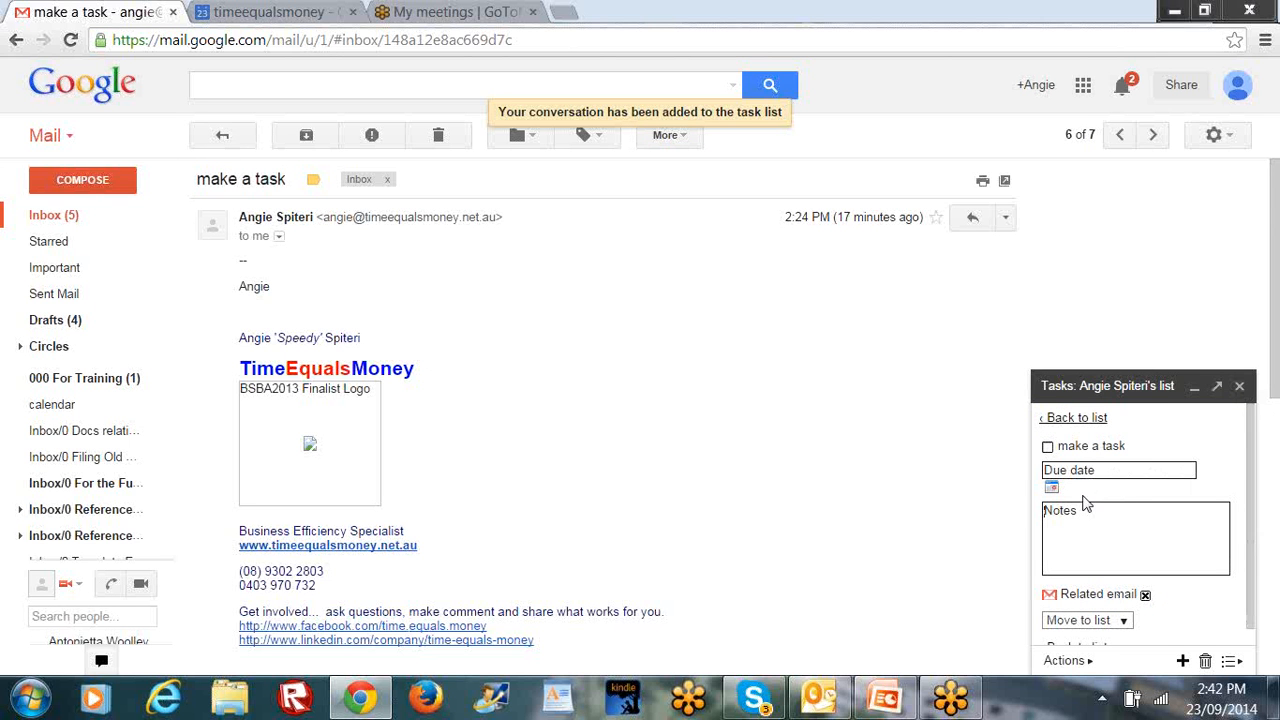
pyautogui.click(1053, 490)
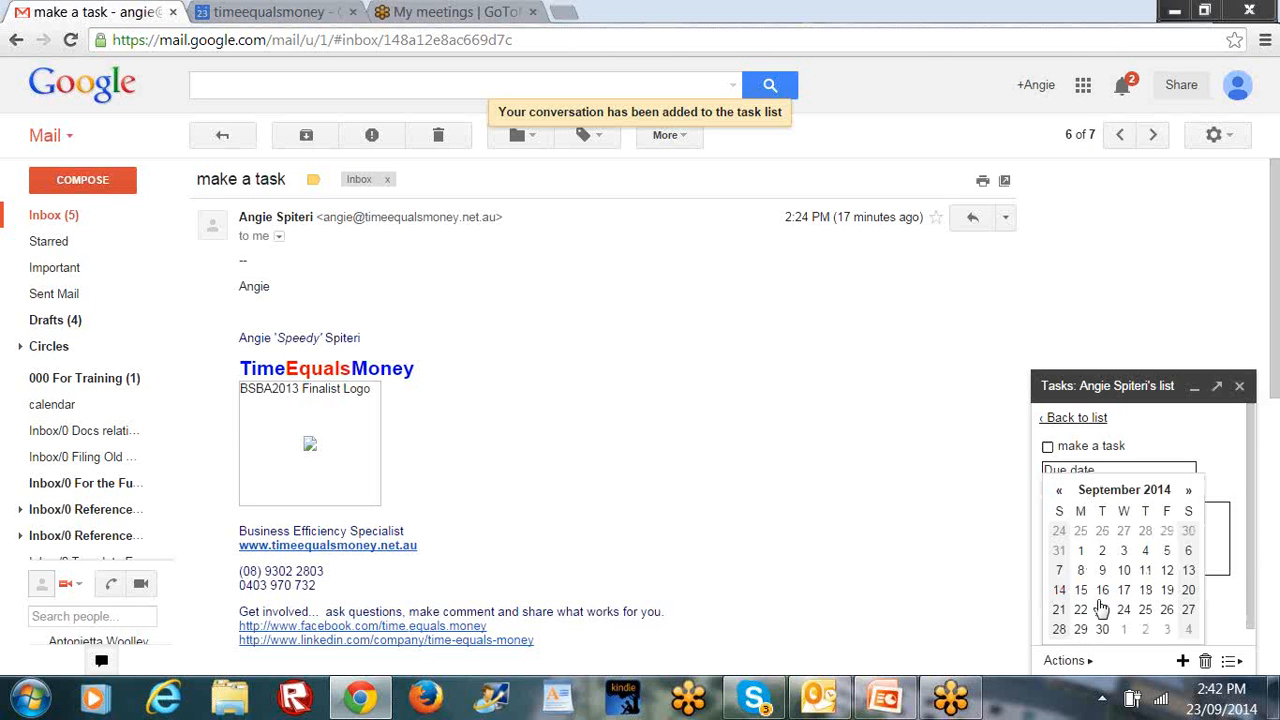
pyautogui.click(1101, 609)
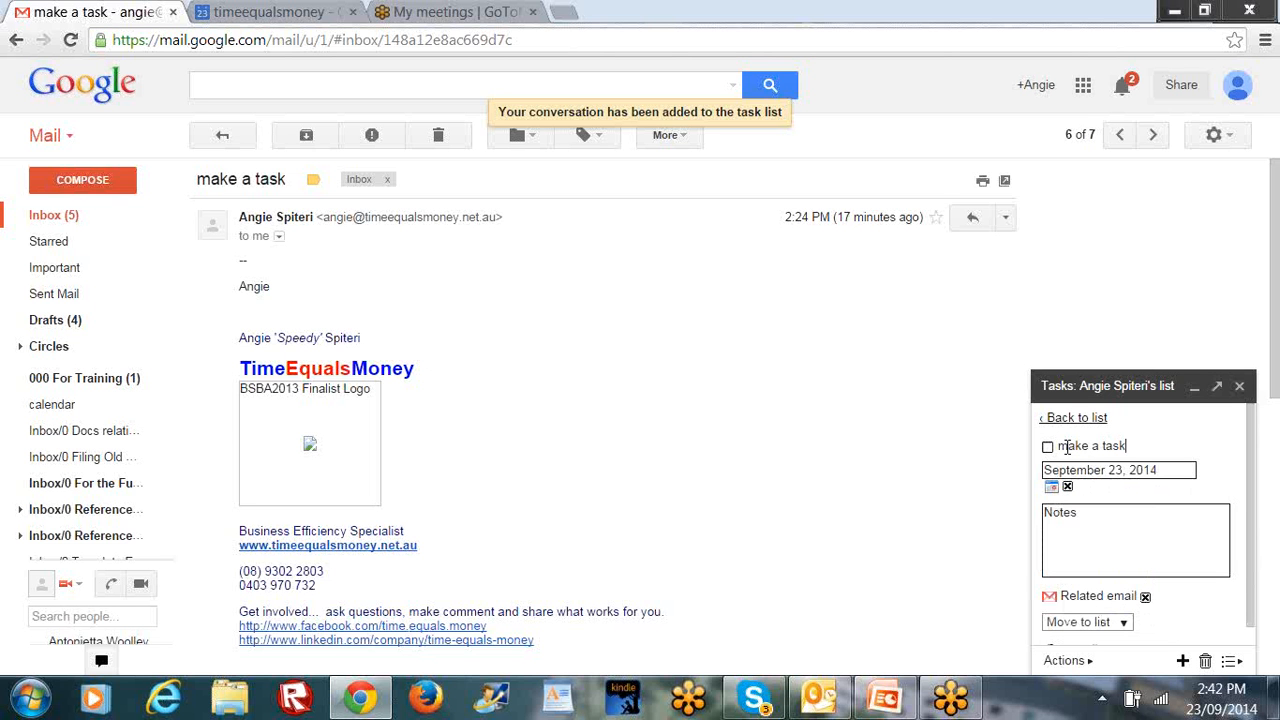
# Step: Rename the "make a task" task as "** Delete after training" and return to the task list
pyautogui.moveTo(1058, 447); pyautogui.dragTo(1133, 446)
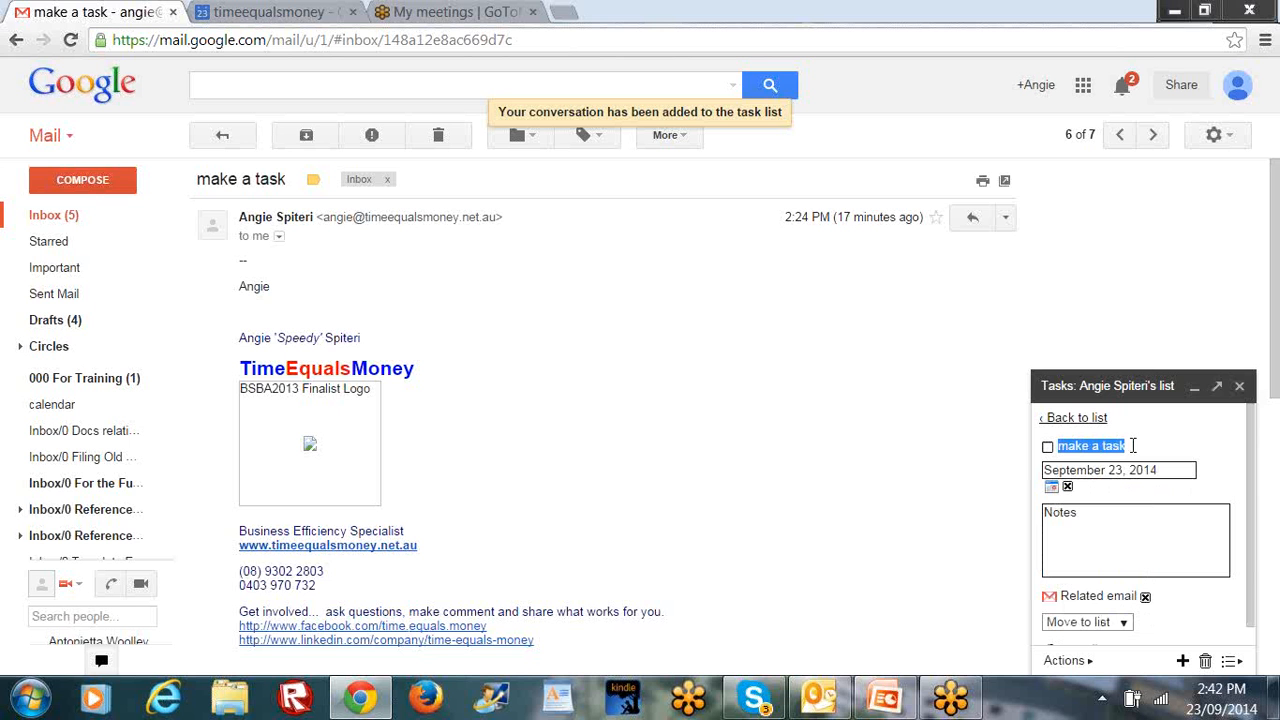
pyautogui.write('*')
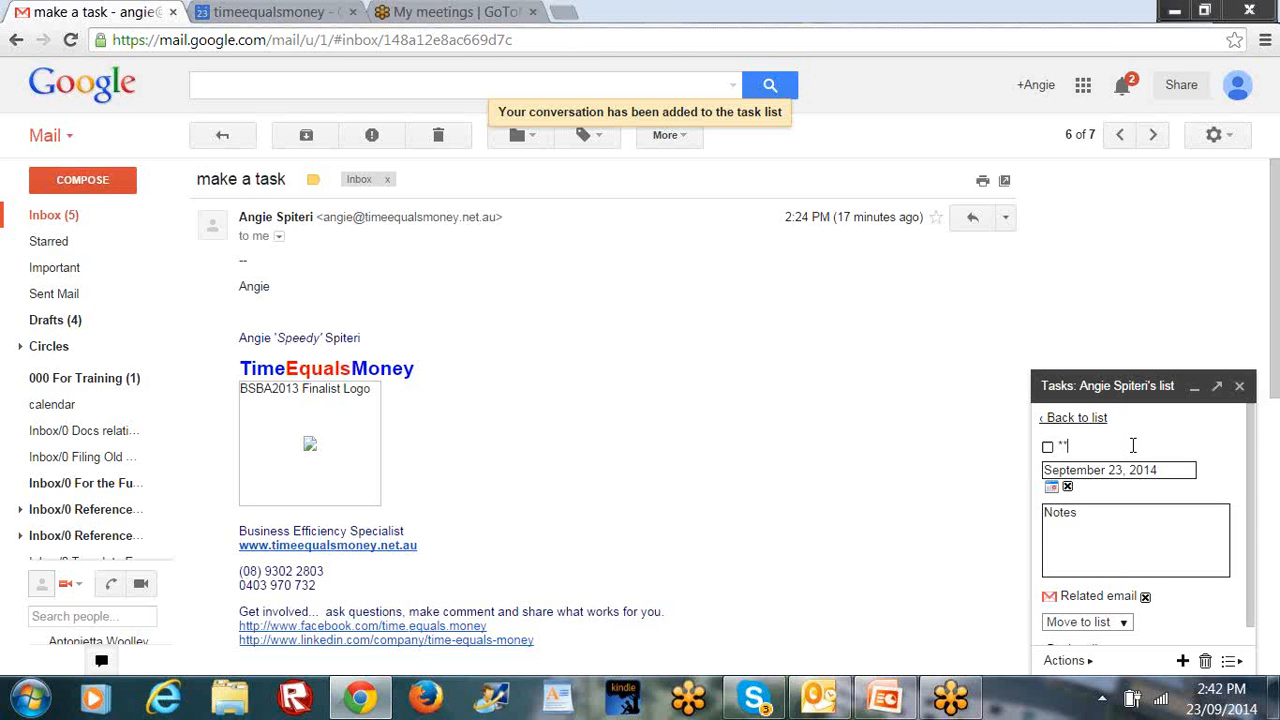
pyautogui.write('* Delete a')
pyautogui.press('capslock')
pyautogui.write('F')
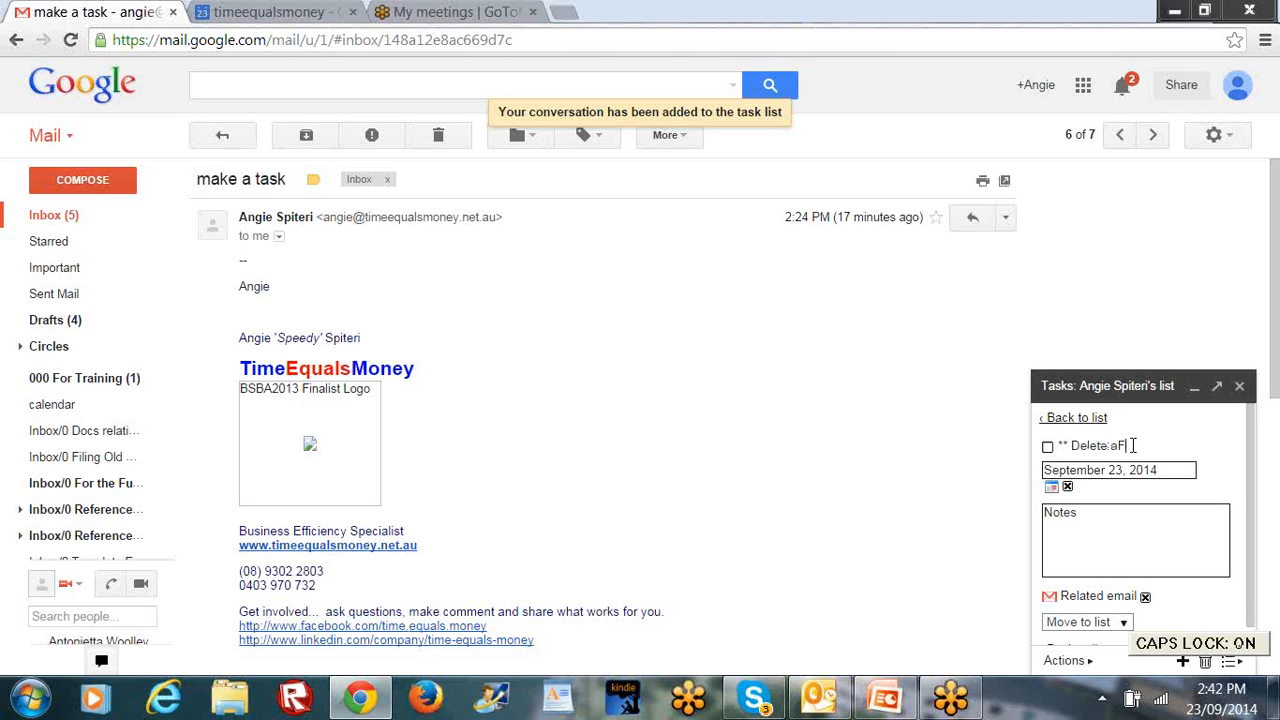
pyautogui.press('BackSpace')
pyautogui.press('capslock')
pyautogui.write('fter training.')
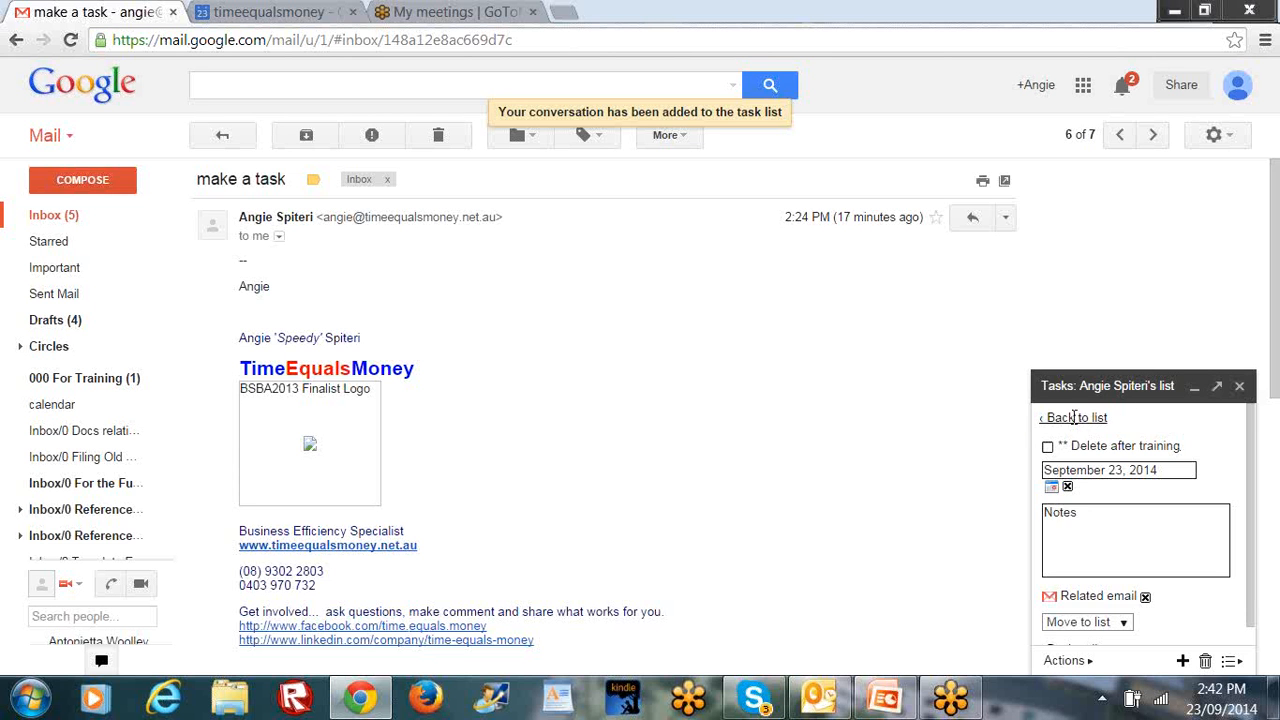
pyautogui.click(1077, 418)
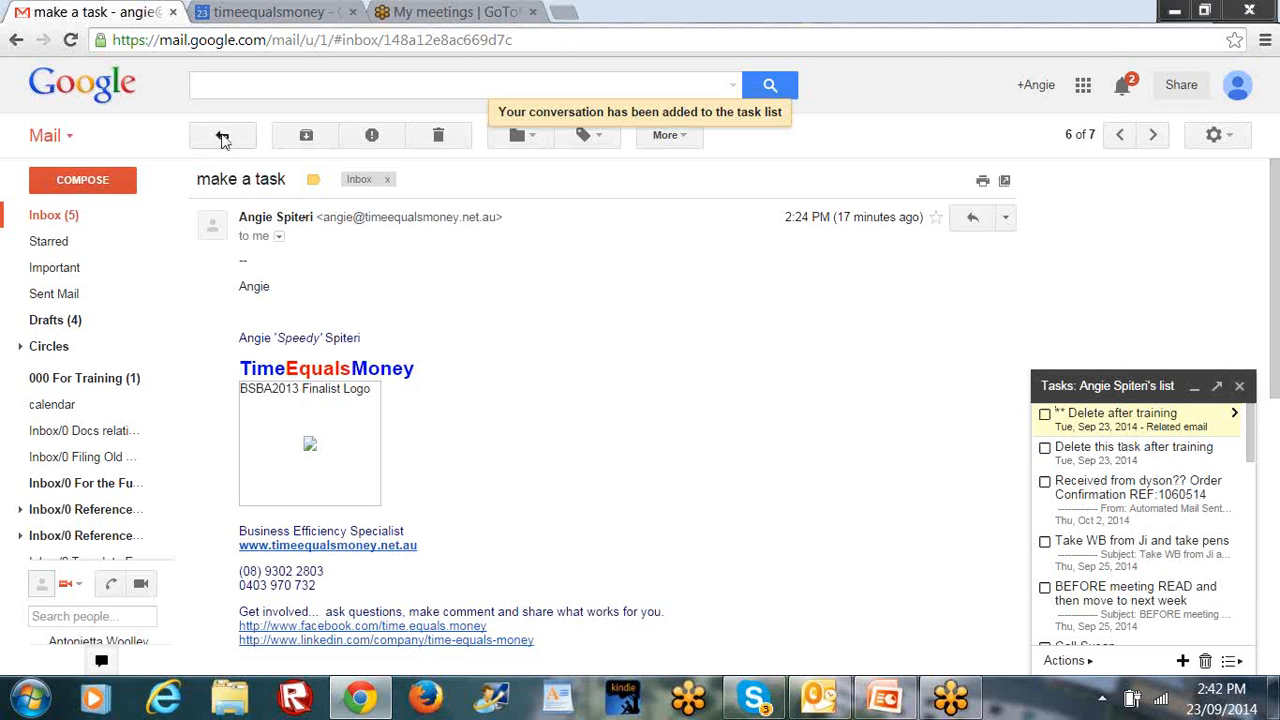
# Step: Return to the inbox and look at the destinations for moving the "make a task" email, leaving it in place
pyautogui.click(222, 138)
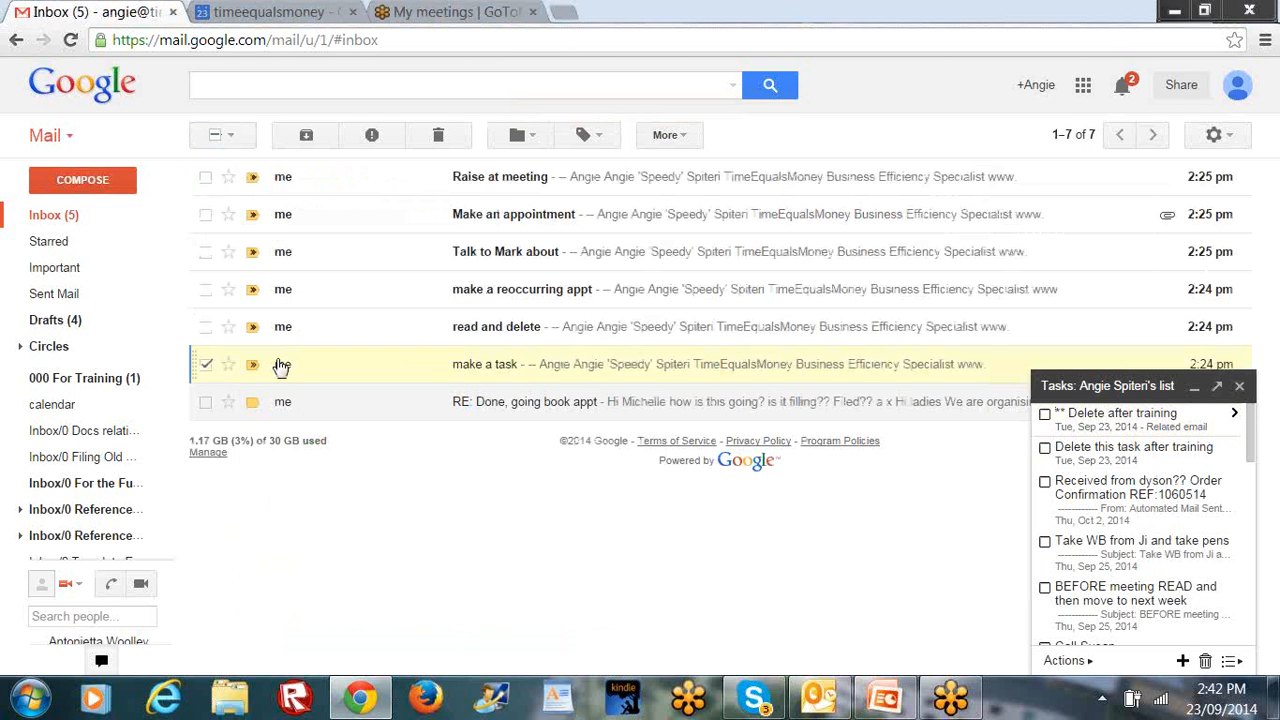
pyautogui.click(522, 138)
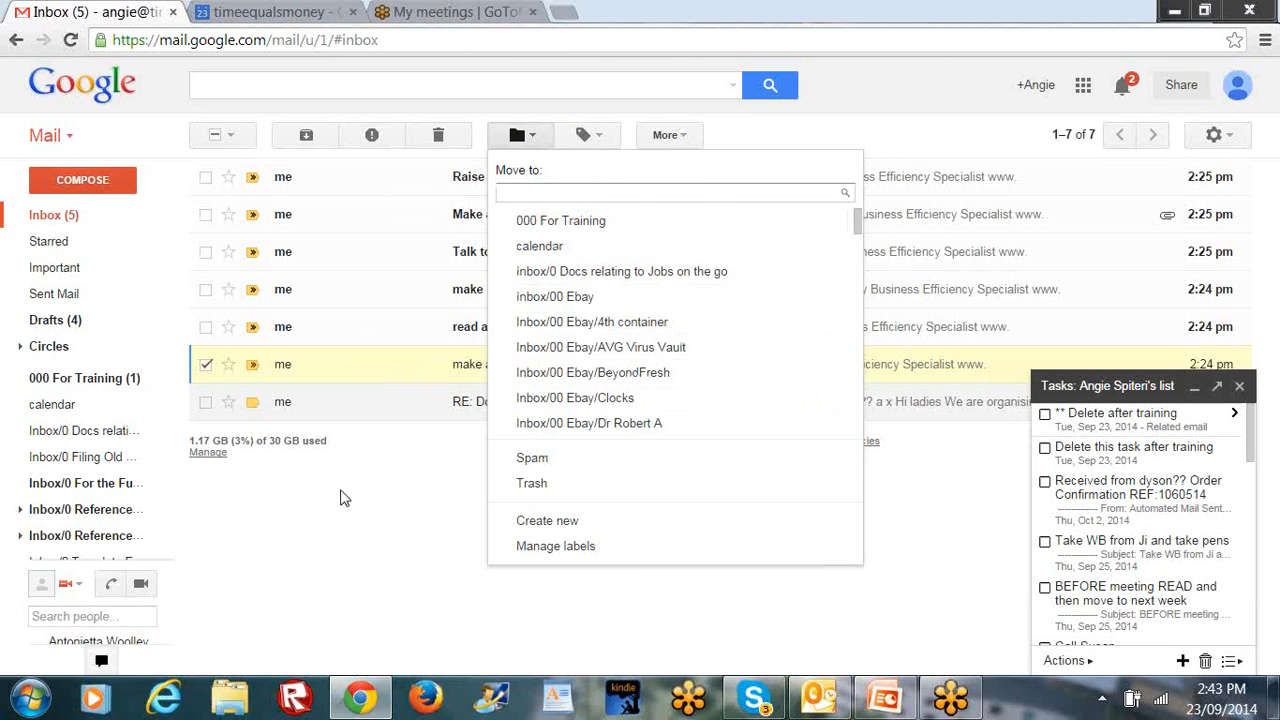
pyautogui.click(328, 512)
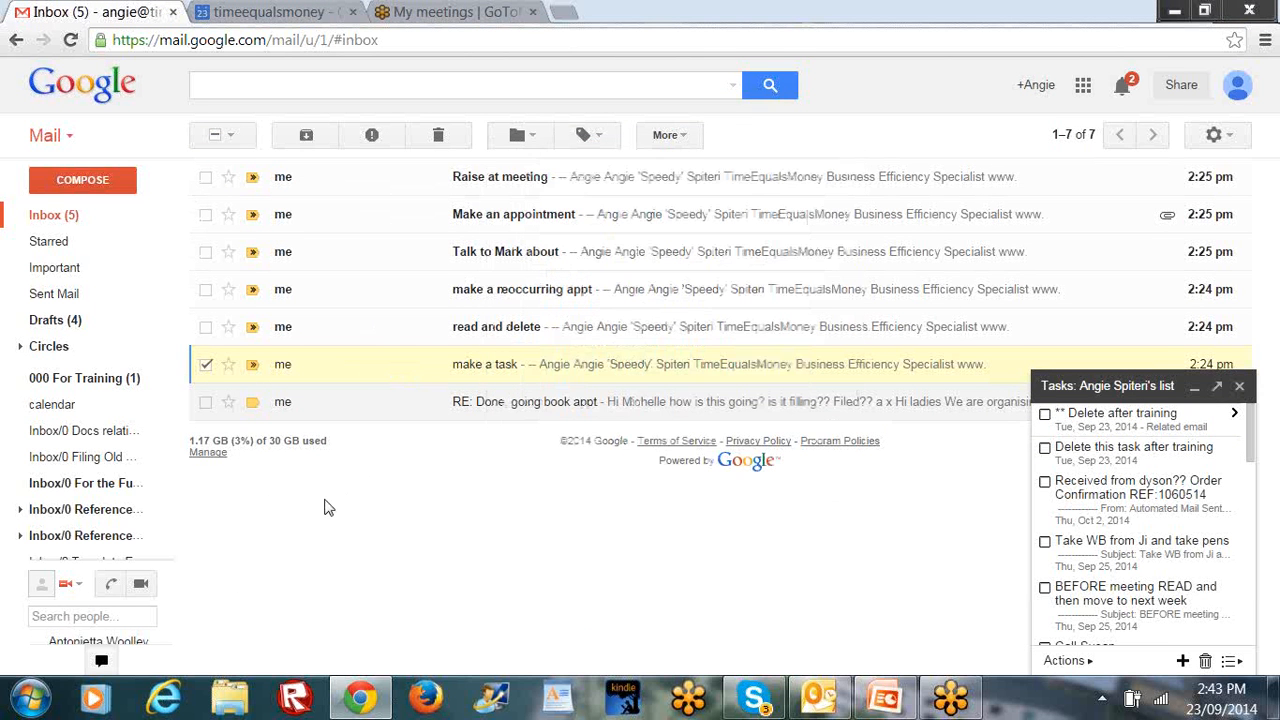
# Step: Look at the additional actions available for the selected "make a task" email in the inbox, without applying any
pyautogui.click(209, 367)
pyautogui.click(205, 368)
pyautogui.click(676, 138)
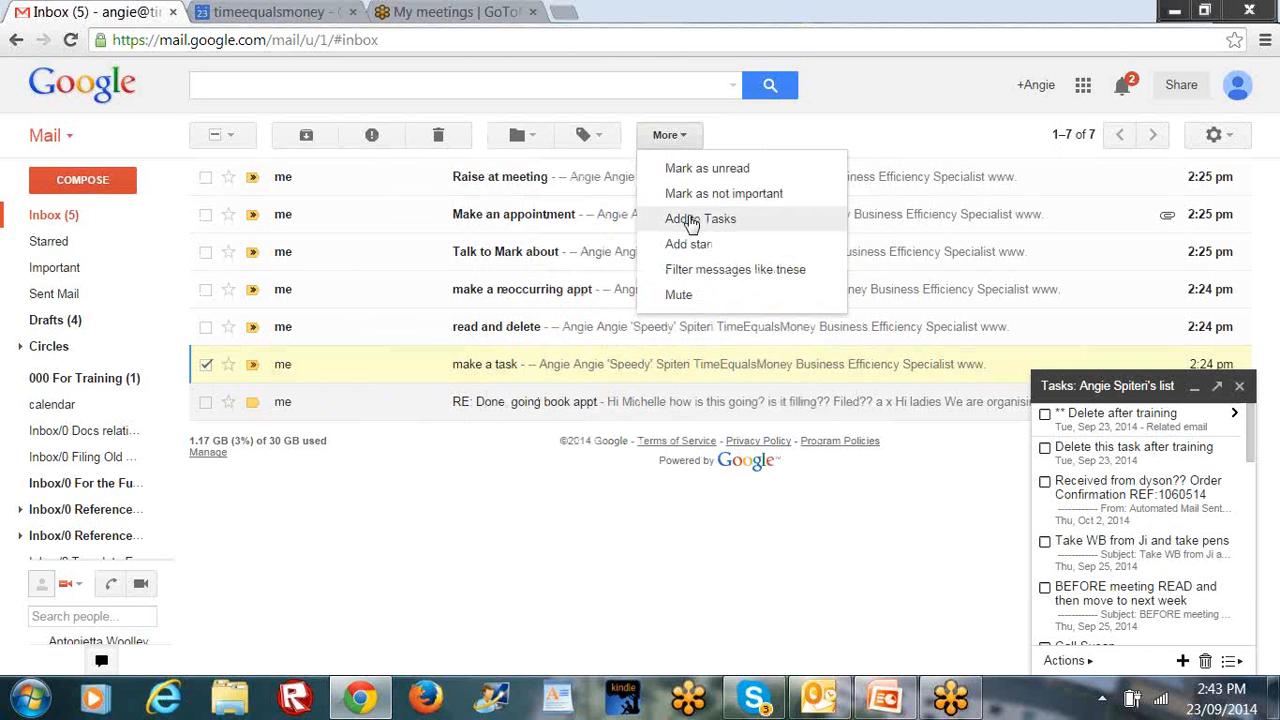
pyautogui.click(629, 521)
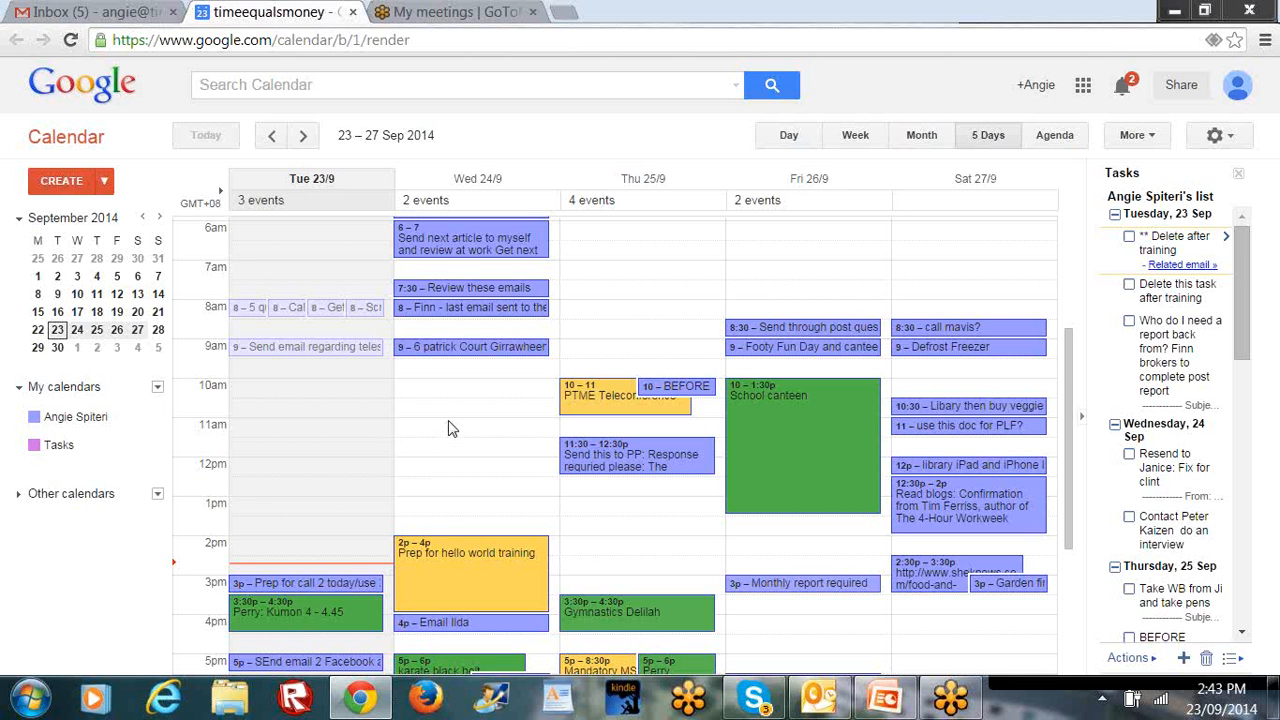
# Step: In Google Calendar's 22–26 September 2014 view, start an 11am–12pm event on Tuesday 23 September titled "Delete this appt after training"
pyautogui.click(38, 329)
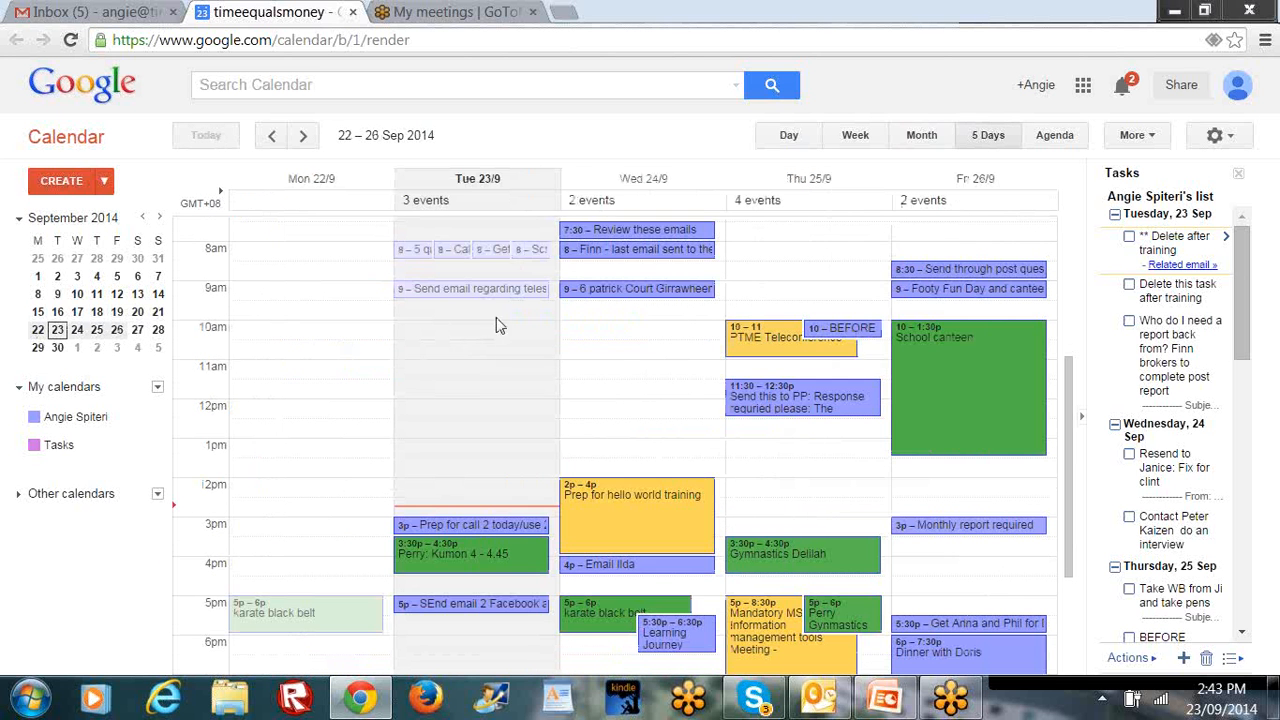
pyautogui.click(450, 375)
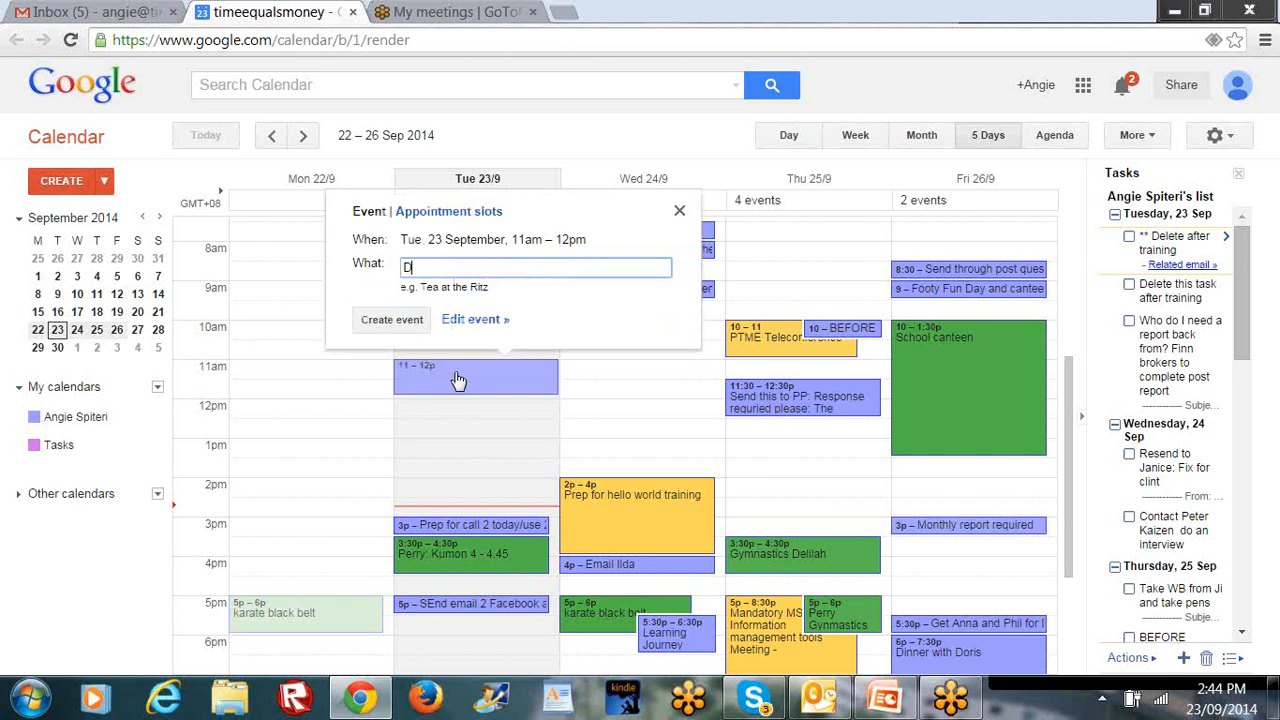
pyautogui.write('Delete this appt after training')
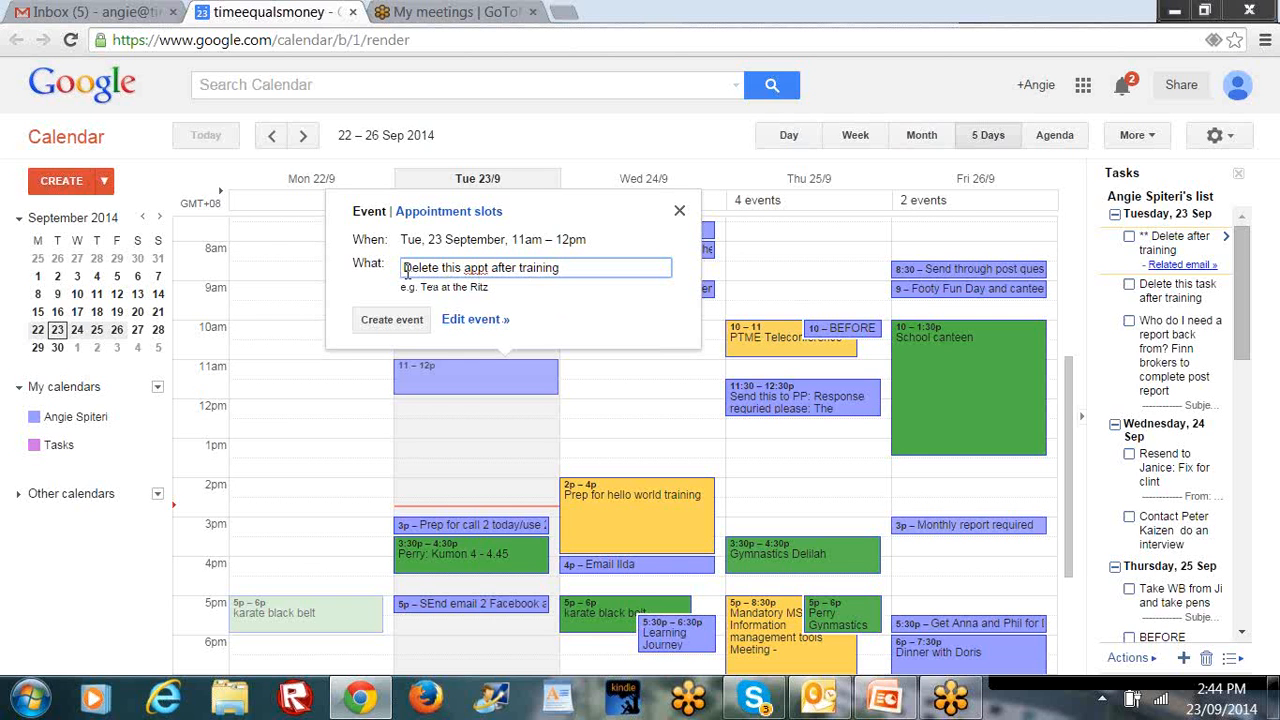
pyautogui.click(404, 268)
pyautogui.write('Training')
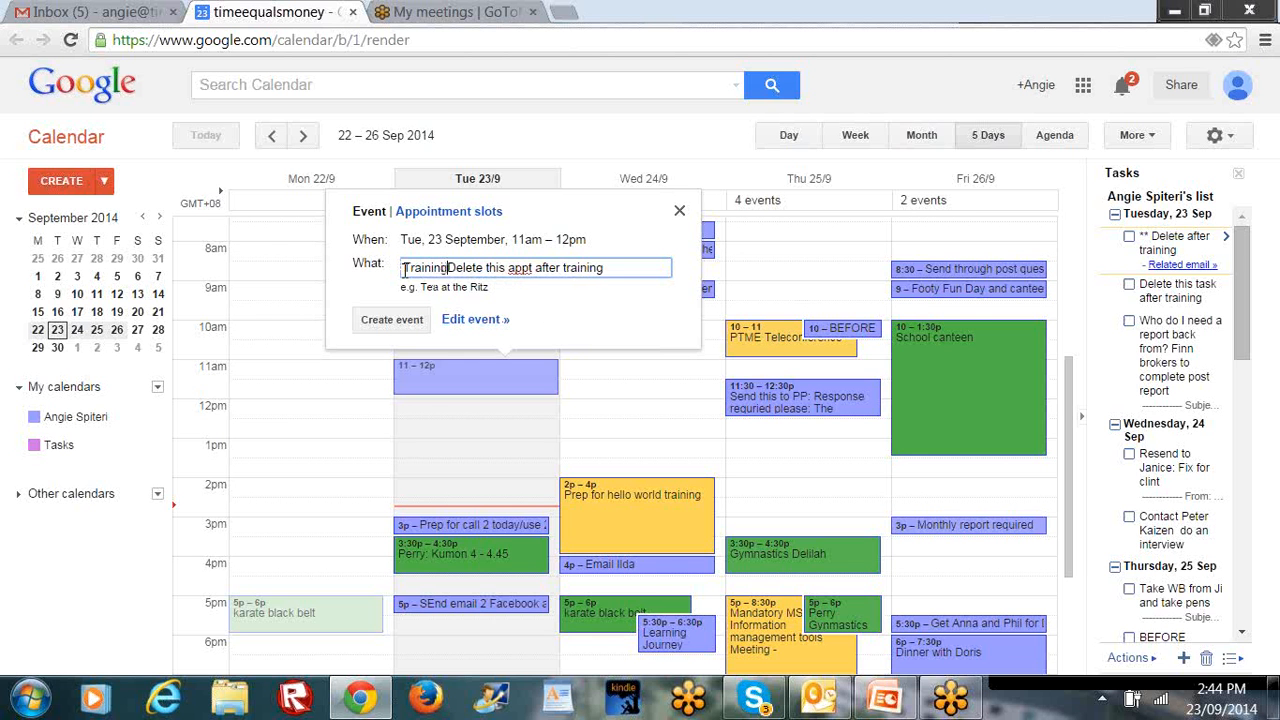
pyautogui.press('BackSpace')
pyautogui.press('BackSpace')
pyautogui.press('BackSpace')
pyautogui.press('BackSpace')
pyautogui.press('BackSpace')
pyautogui.press('BackSpace')
pyautogui.press('BackSpace')
pyautogui.press('BackSpace')
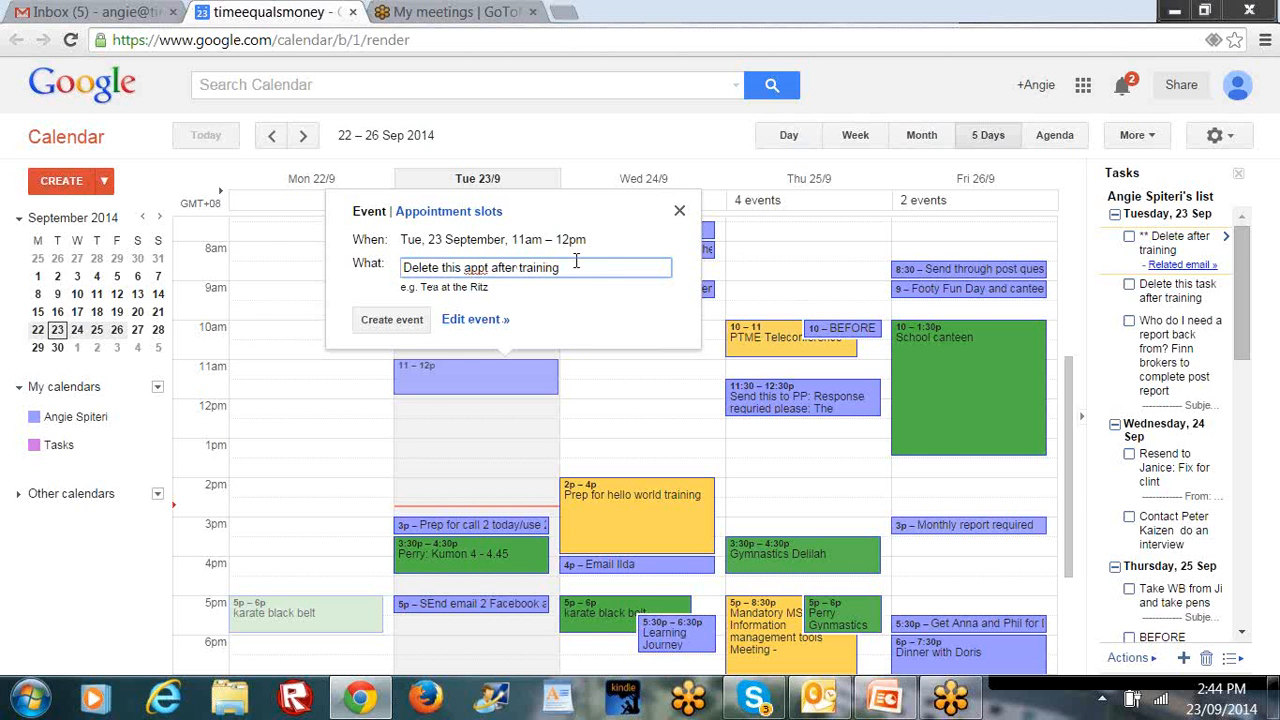
# Step: Open the full details of the new appointment and set its location to "At your desk"
pyautogui.click(488, 320)
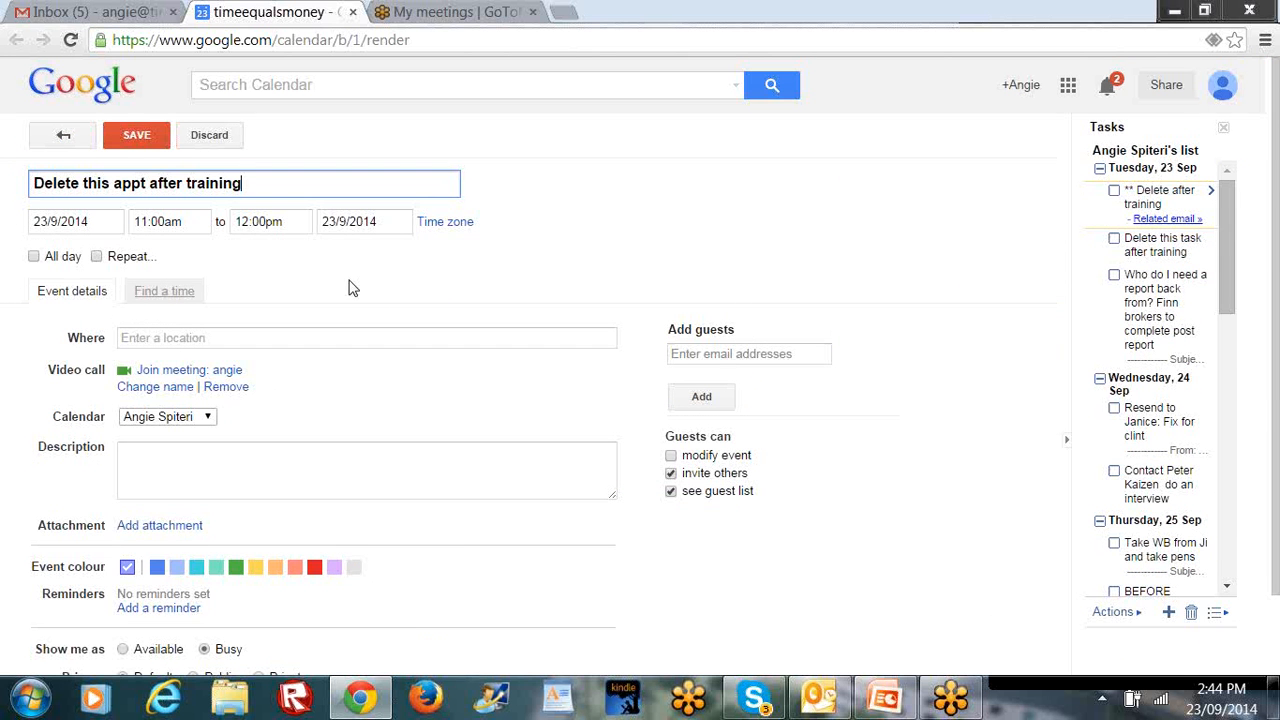
pyautogui.click(170, 340)
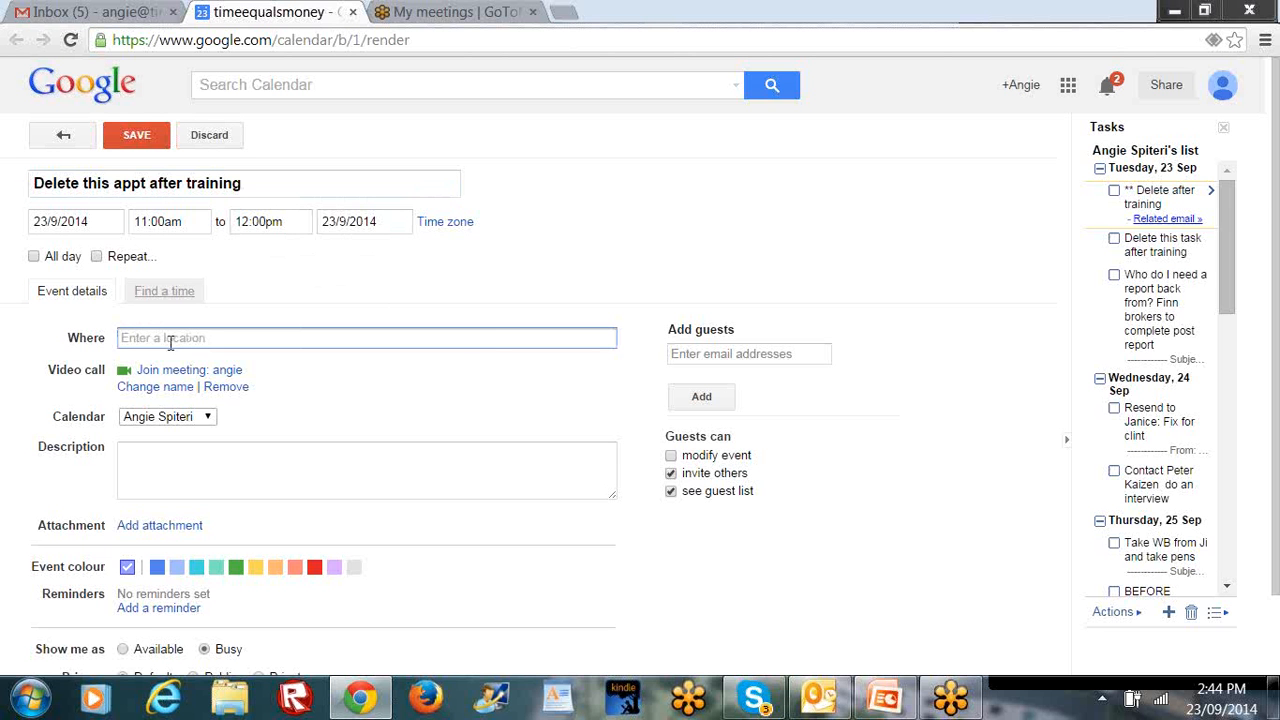
pyautogui.write('A')
pyautogui.write('t your ')
pyautogui.write('s')
pyautogui.write('esk')
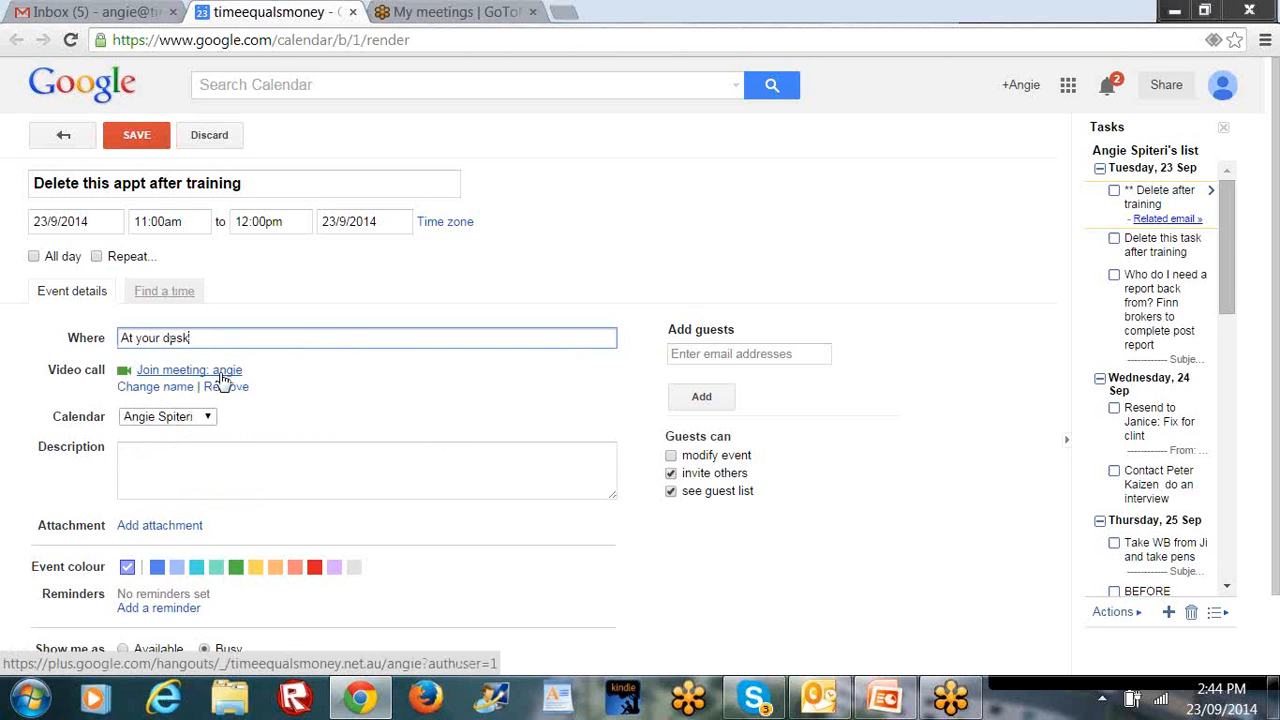
# Step: Add one of the suggested contacts as a guest of the appointment, and remove that guest again
pyautogui.click(686, 353)
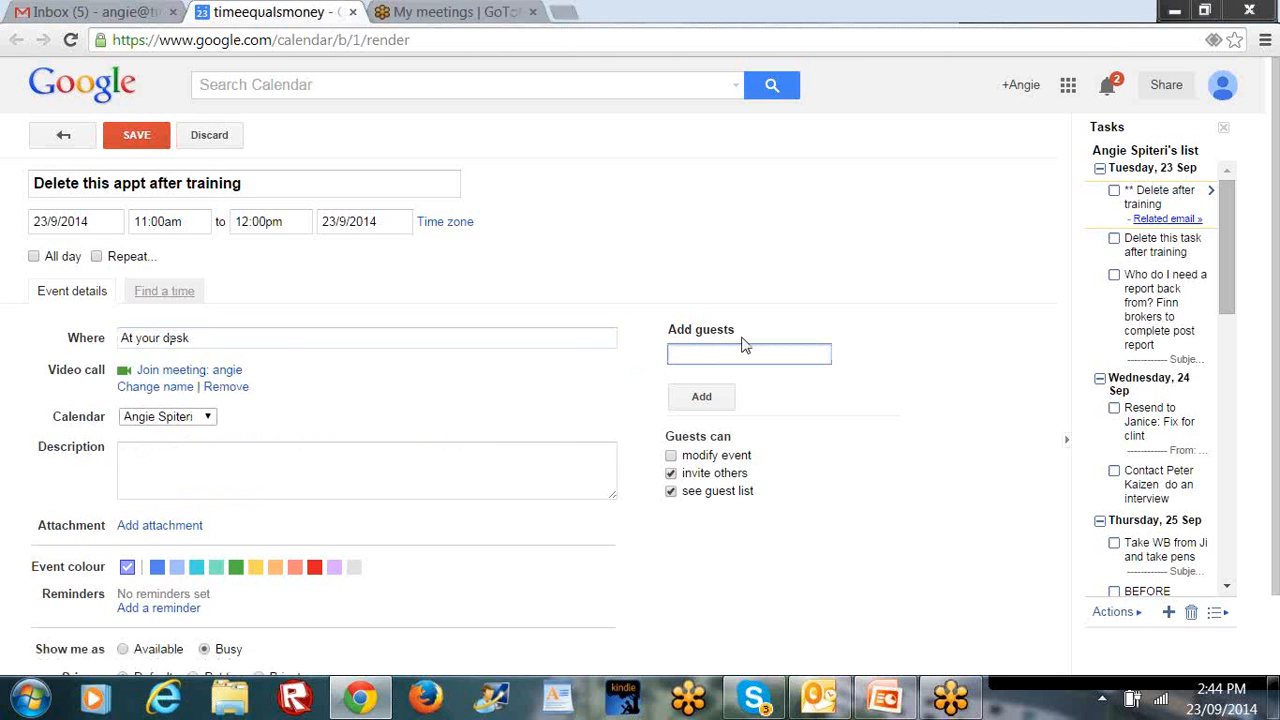
pyautogui.write('angie')
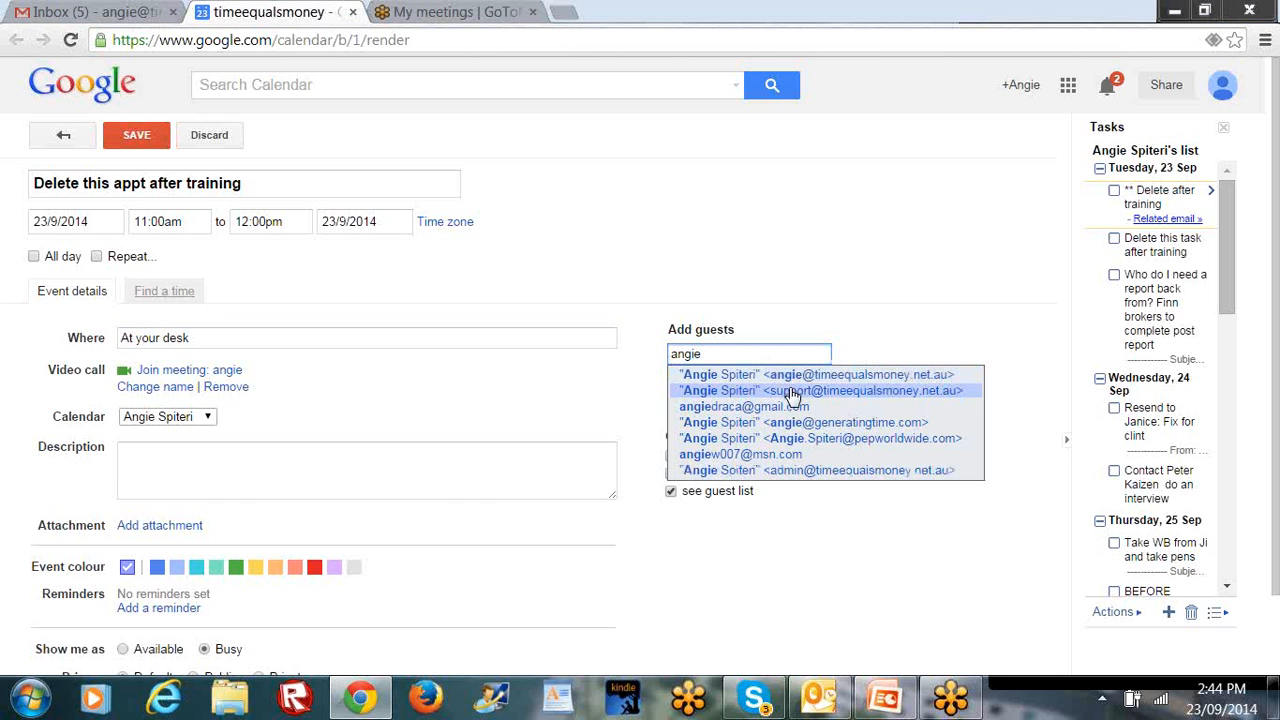
pyautogui.click(790, 392)
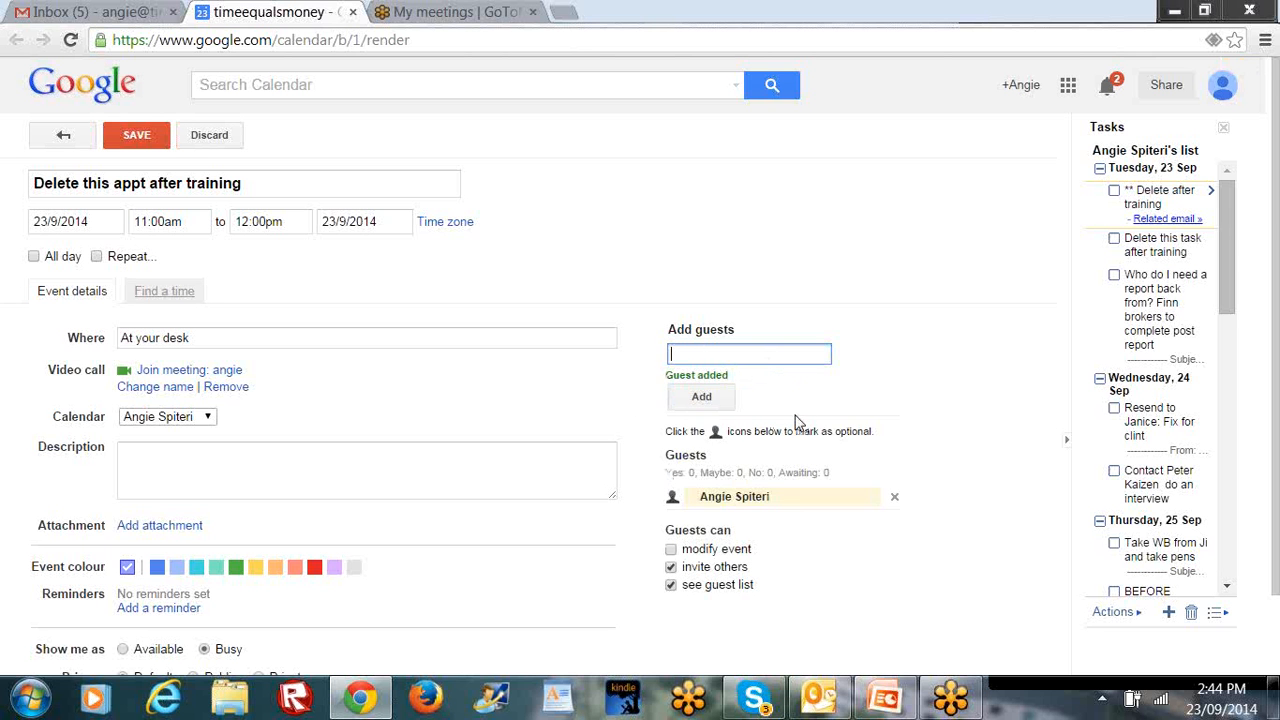
pyautogui.click(155, 465)
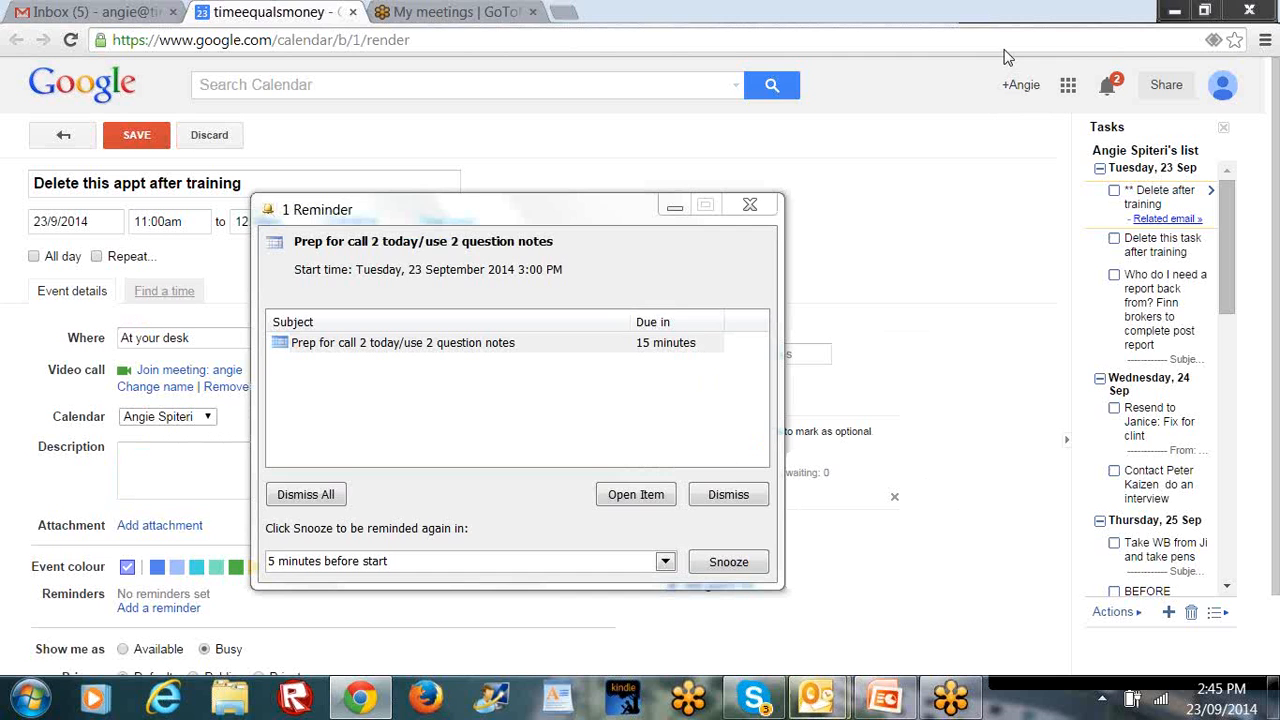
pyautogui.click(750, 205)
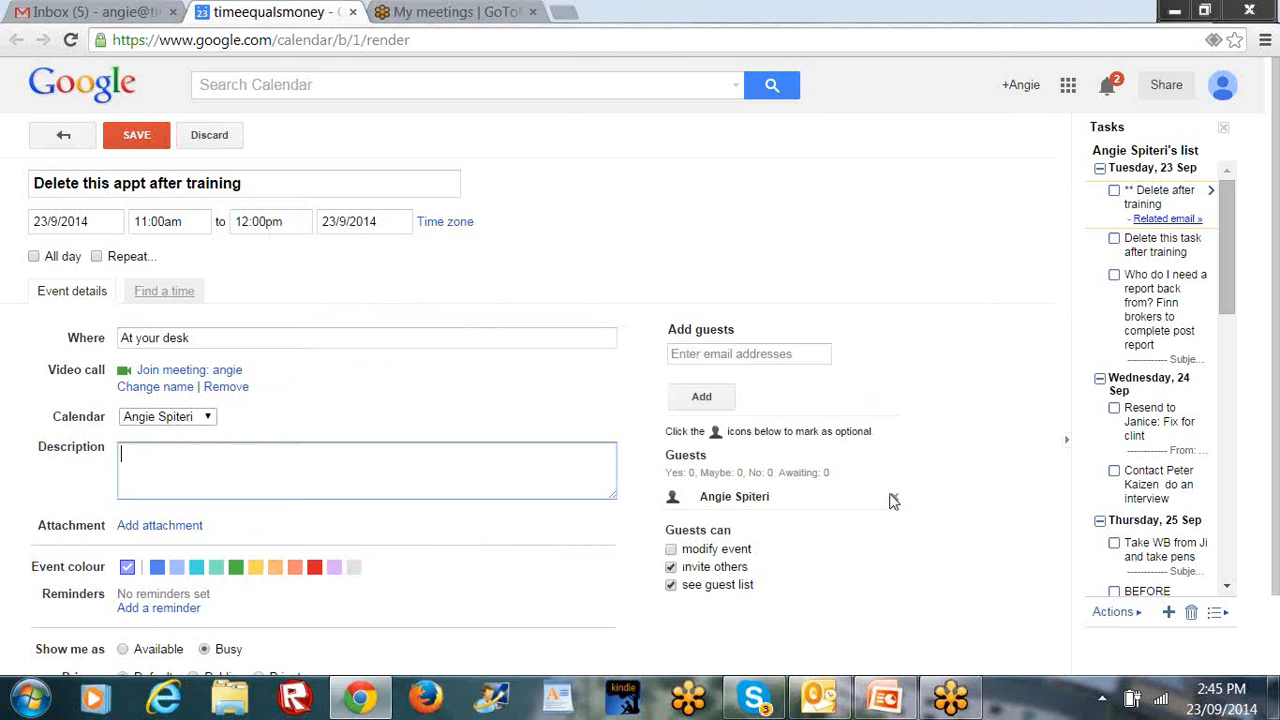
pyautogui.click(893, 500)
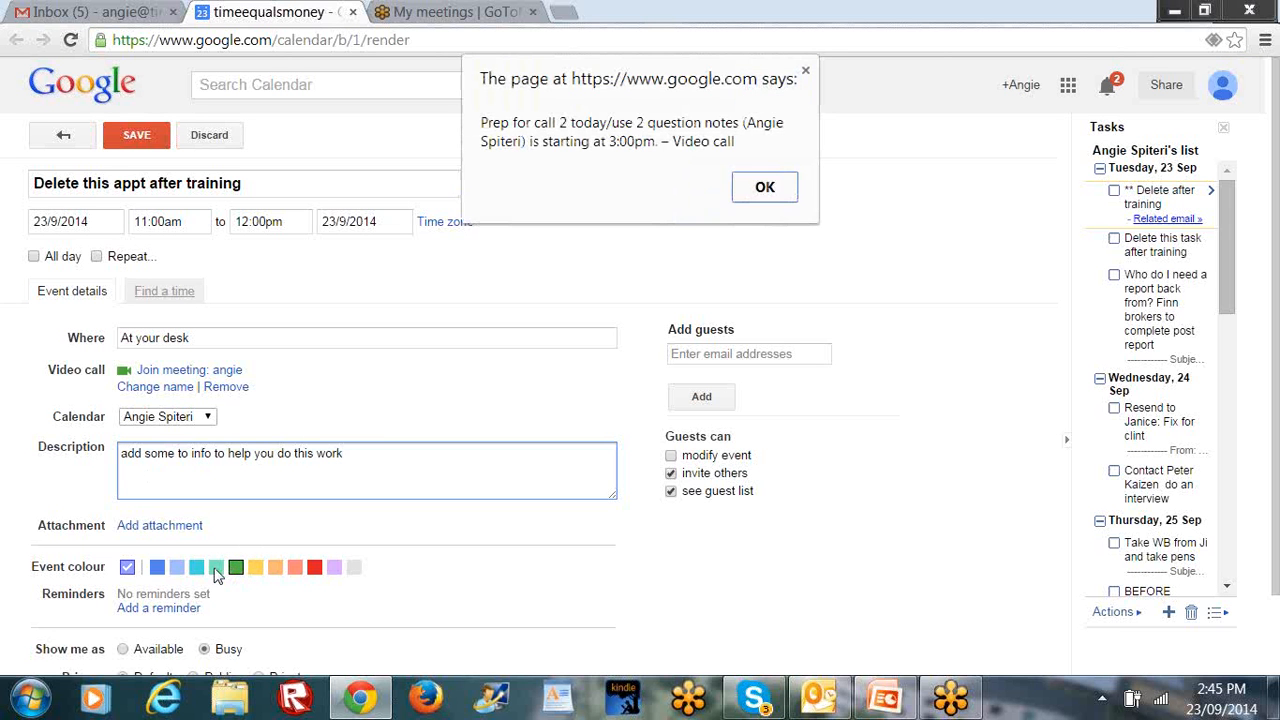
# Step: Colour the appointment turquoise, save it, and move it to Wednesday 24 September at the same 11am–12pm time
pyautogui.click(765, 187)
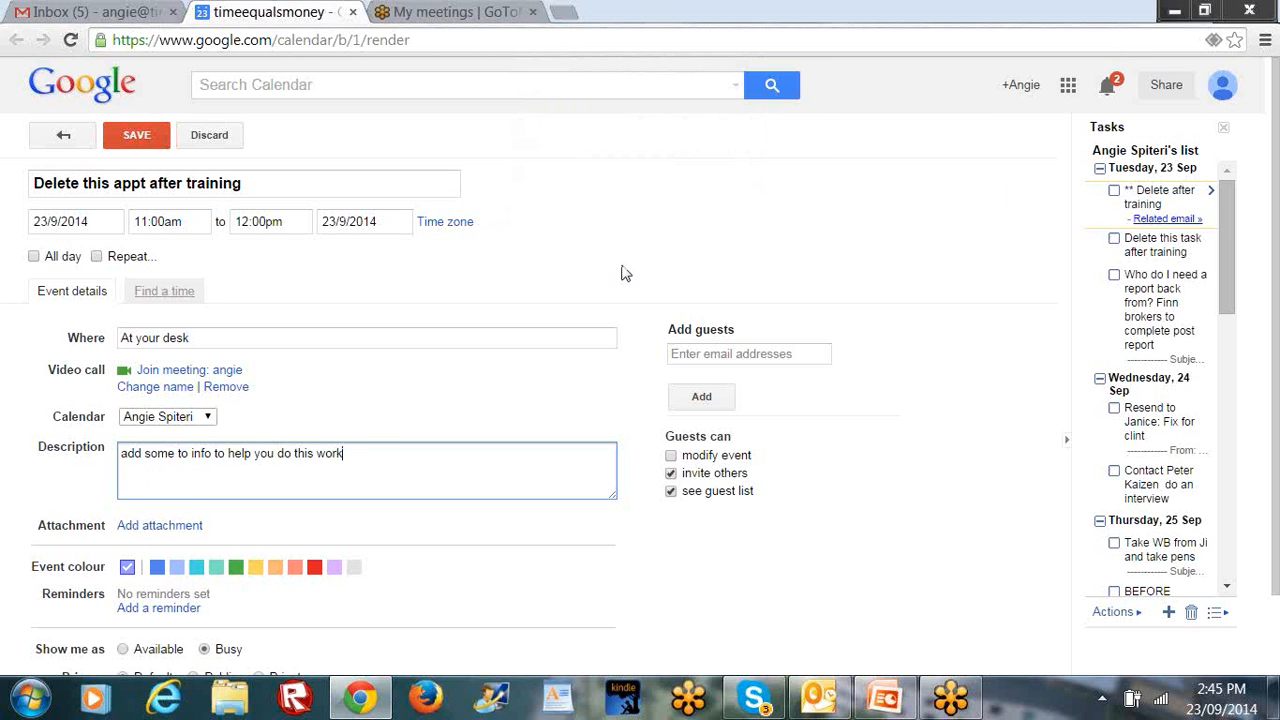
pyautogui.click(197, 568)
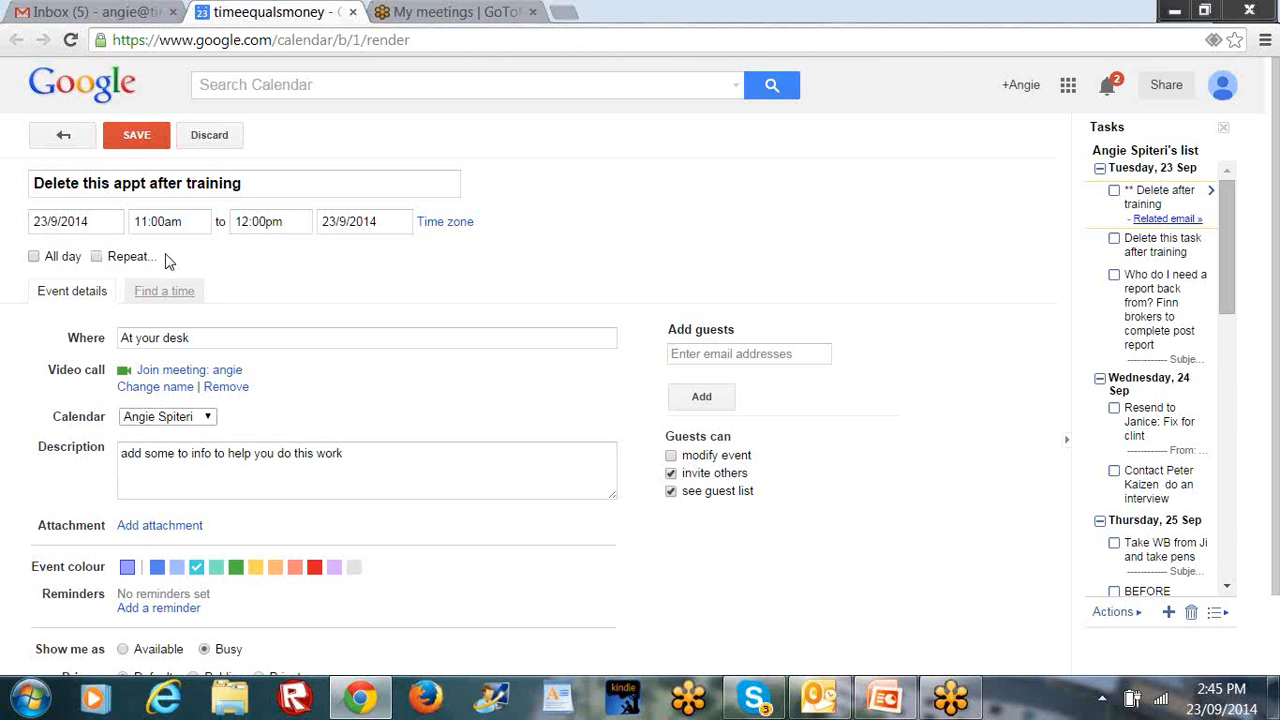
pyautogui.click(158, 148)
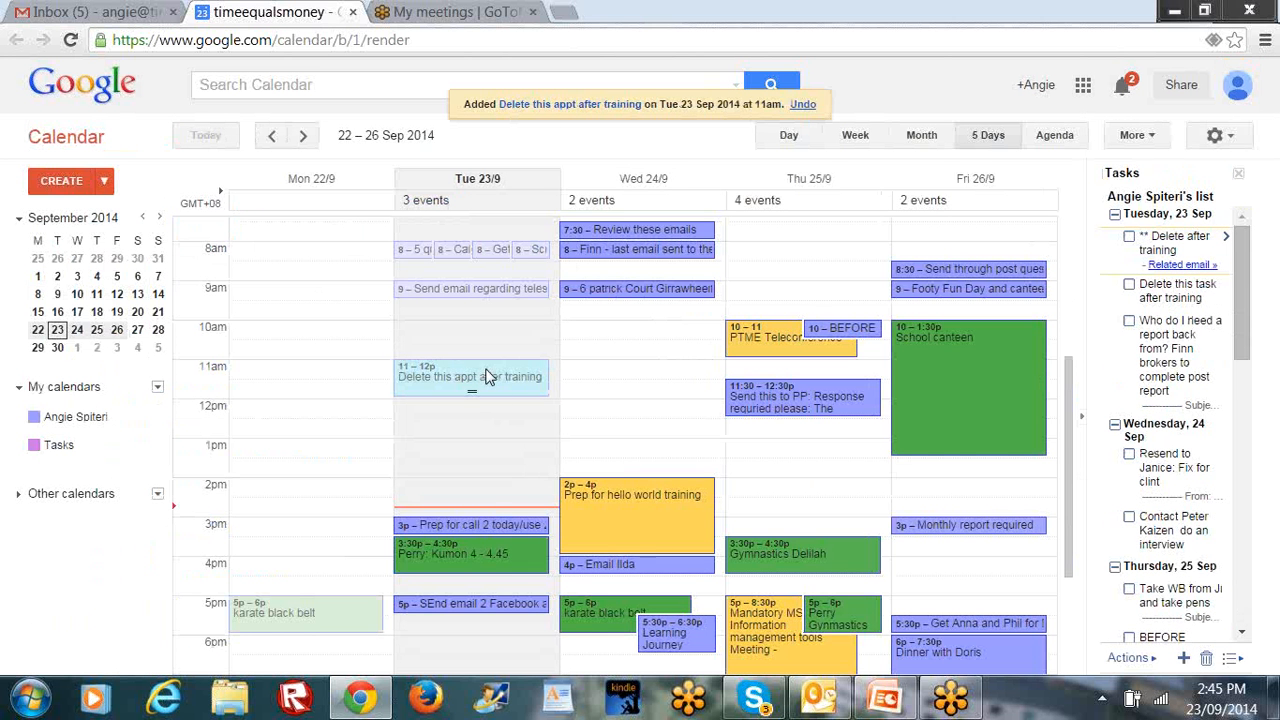
pyautogui.moveTo(487, 376); pyautogui.dragTo(650, 385)
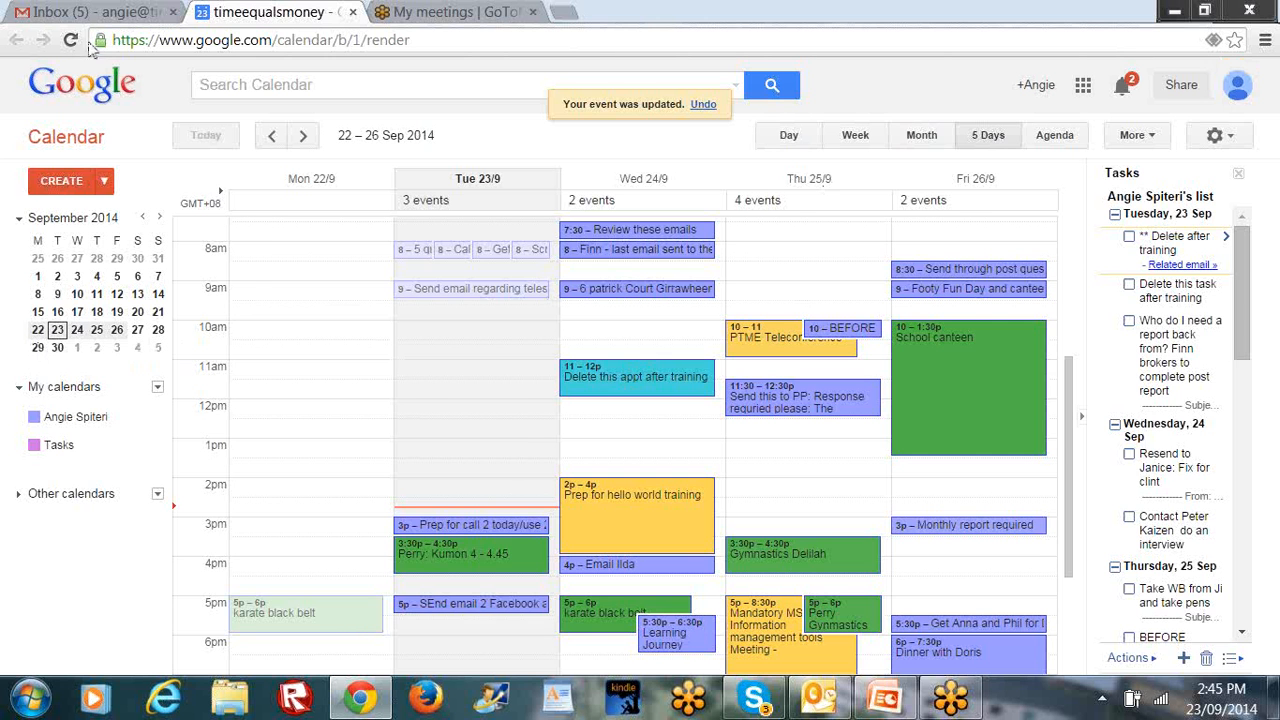
# Step: Return to the Gmail inbox and look at the additional actions for the "RE: Done, going book appt" email instead of "make a task"
pyautogui.click(95, 12)
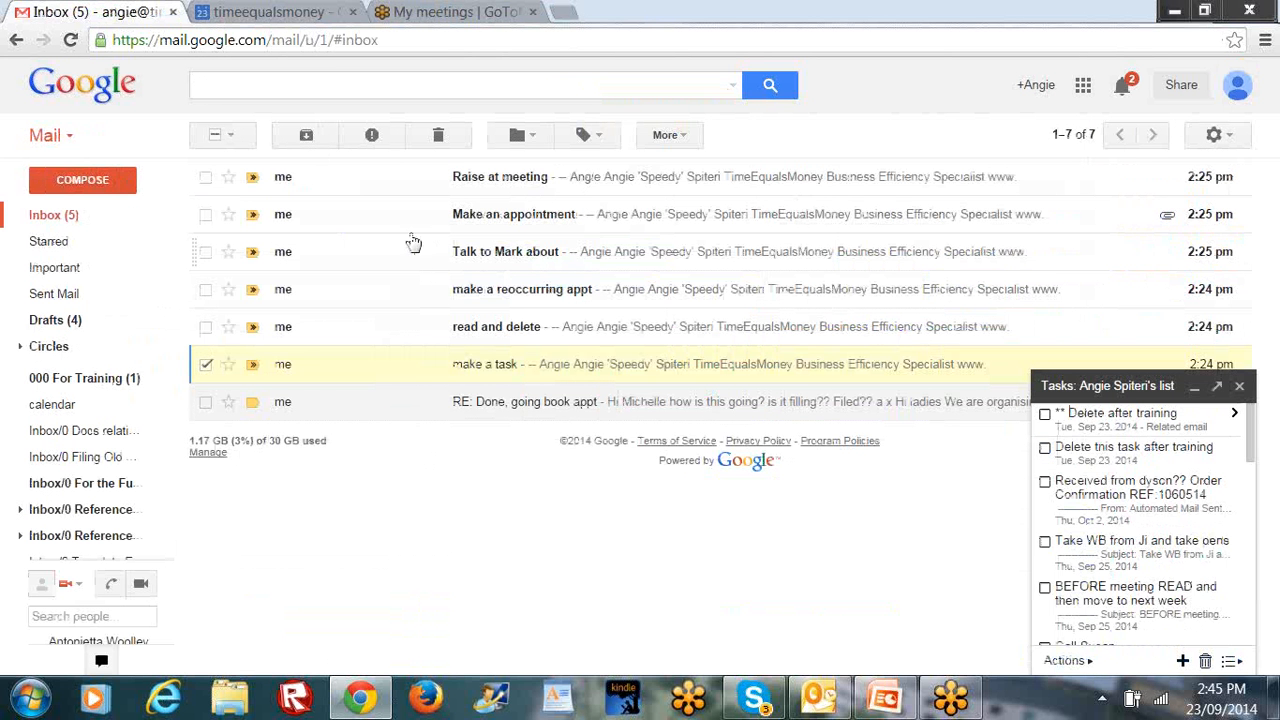
pyautogui.click(206, 364)
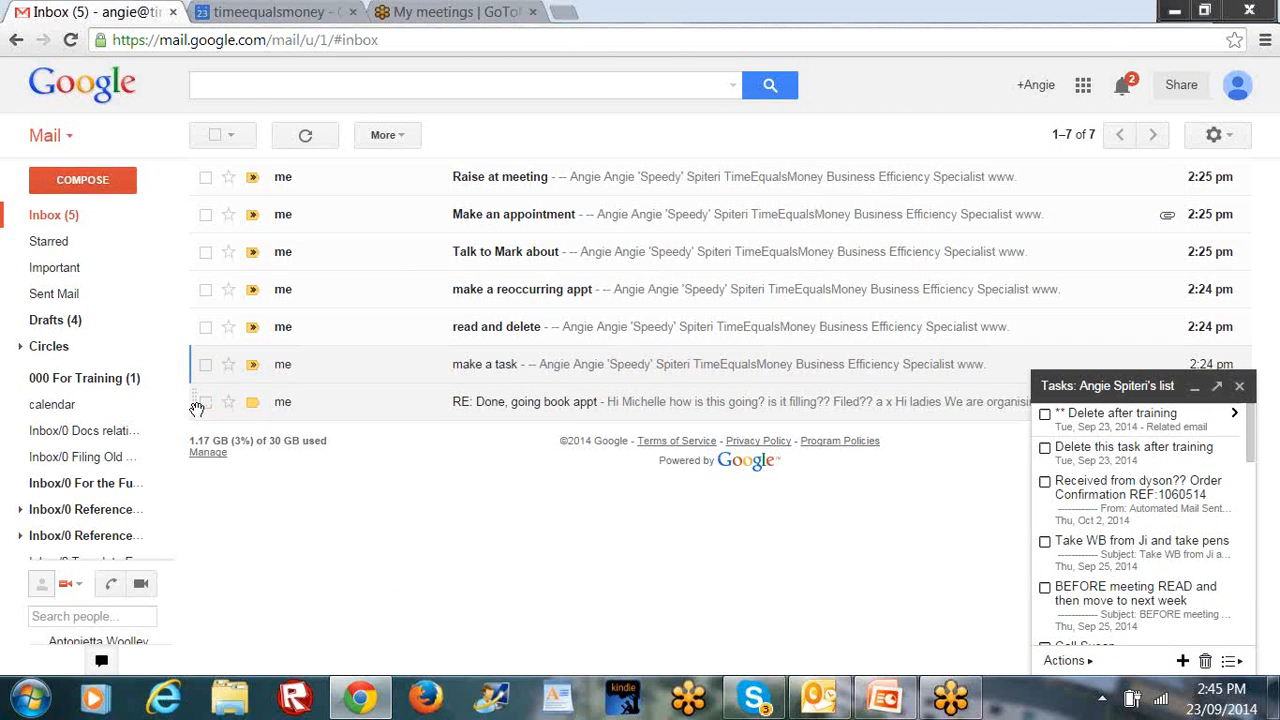
pyautogui.click(205, 403)
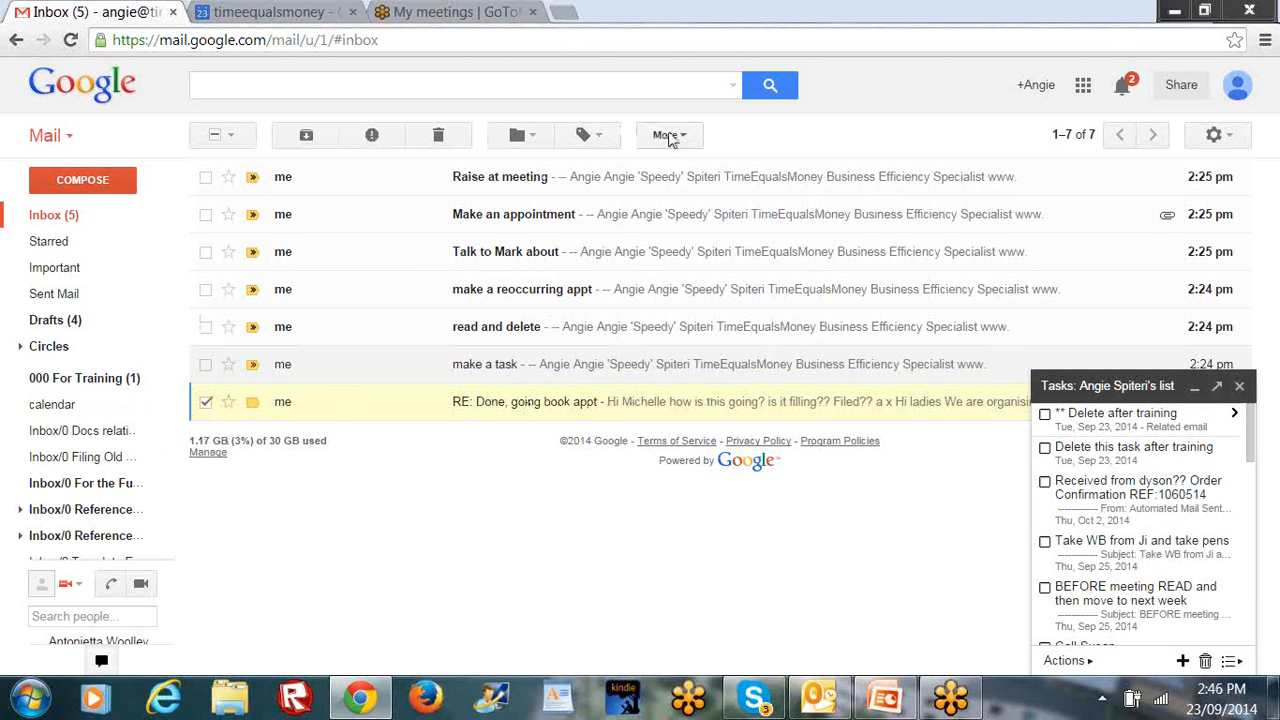
pyautogui.click(680, 140)
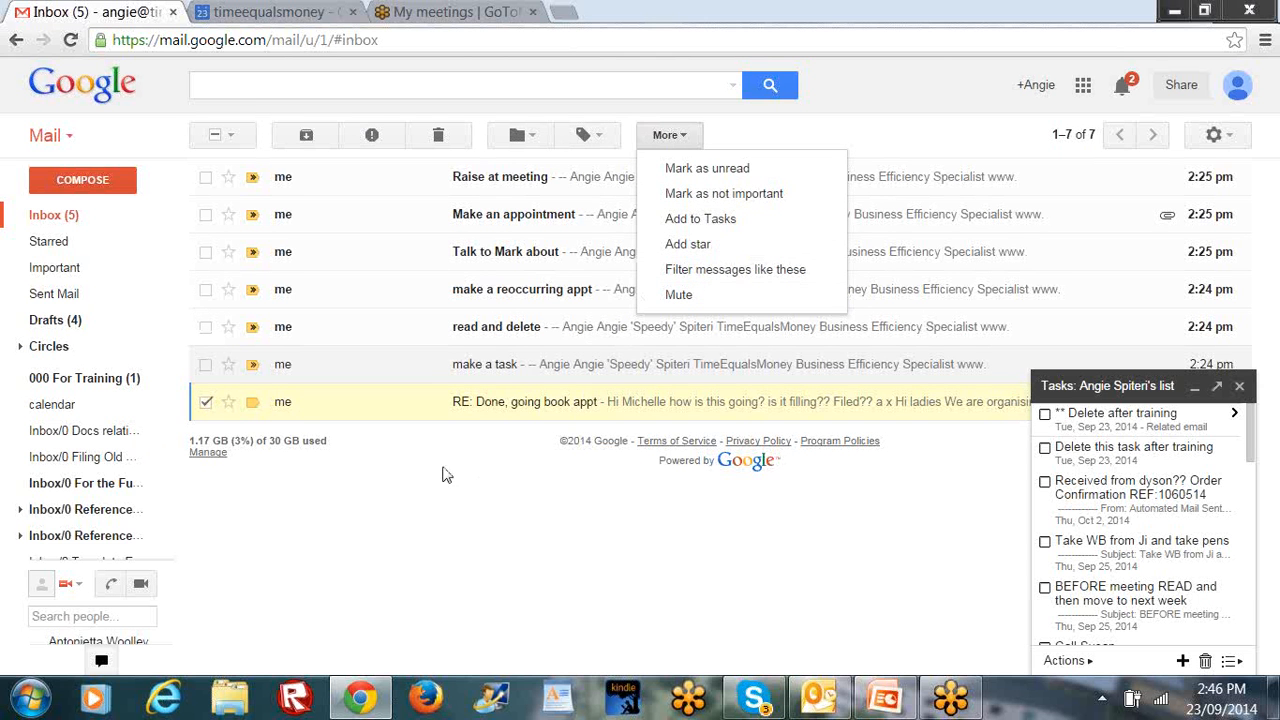
pyautogui.click(208, 402)
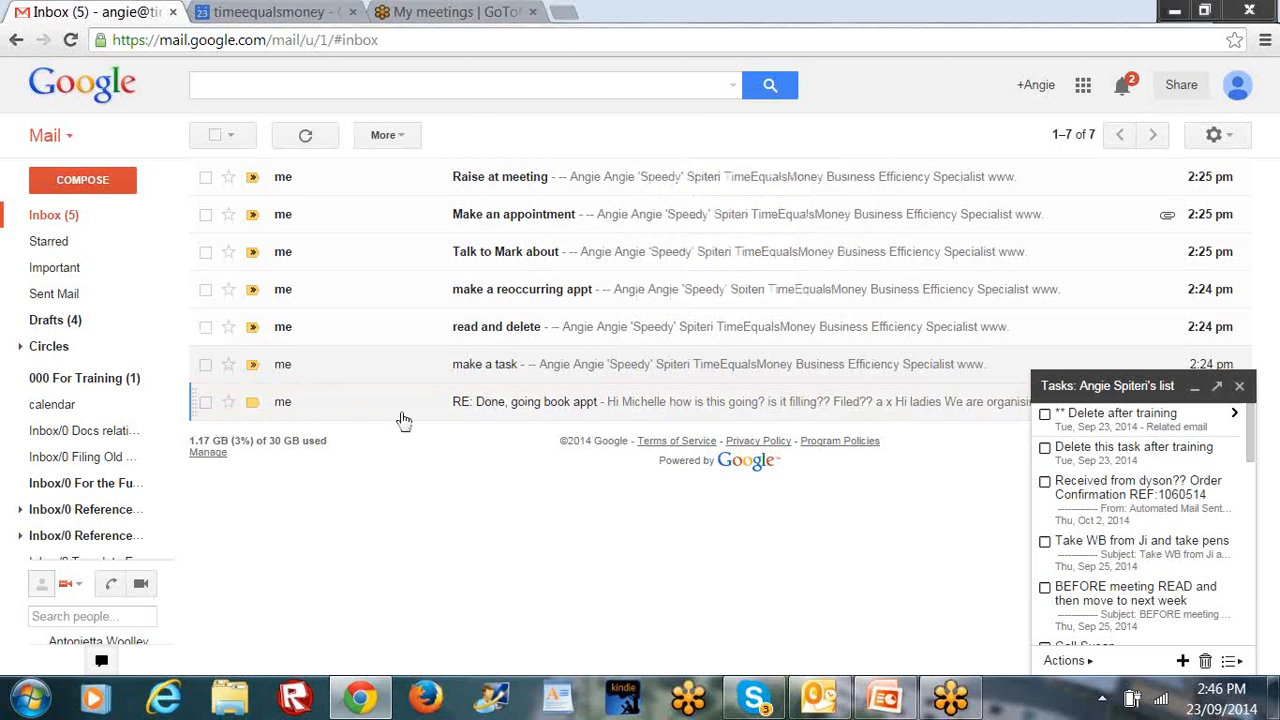
# Step: Open the "RE: Done, going book appt" email and create a calendar event from it
pyautogui.click(499, 413)
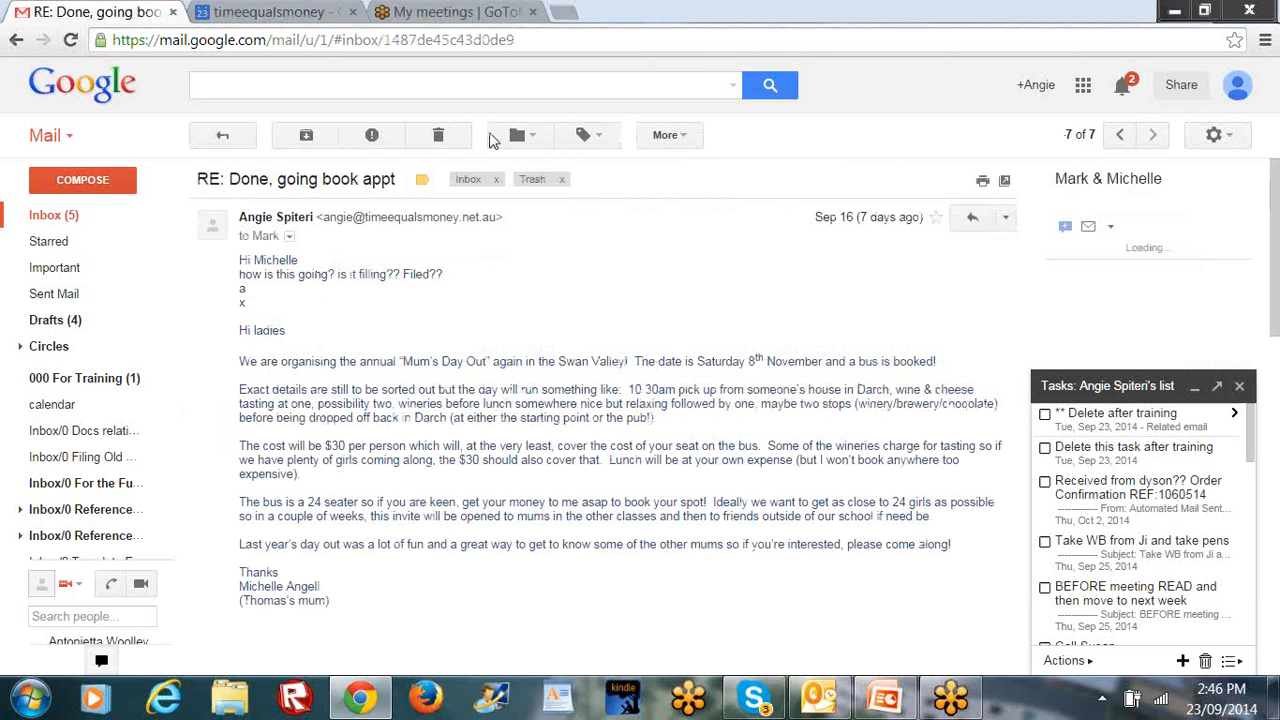
pyautogui.click(684, 140)
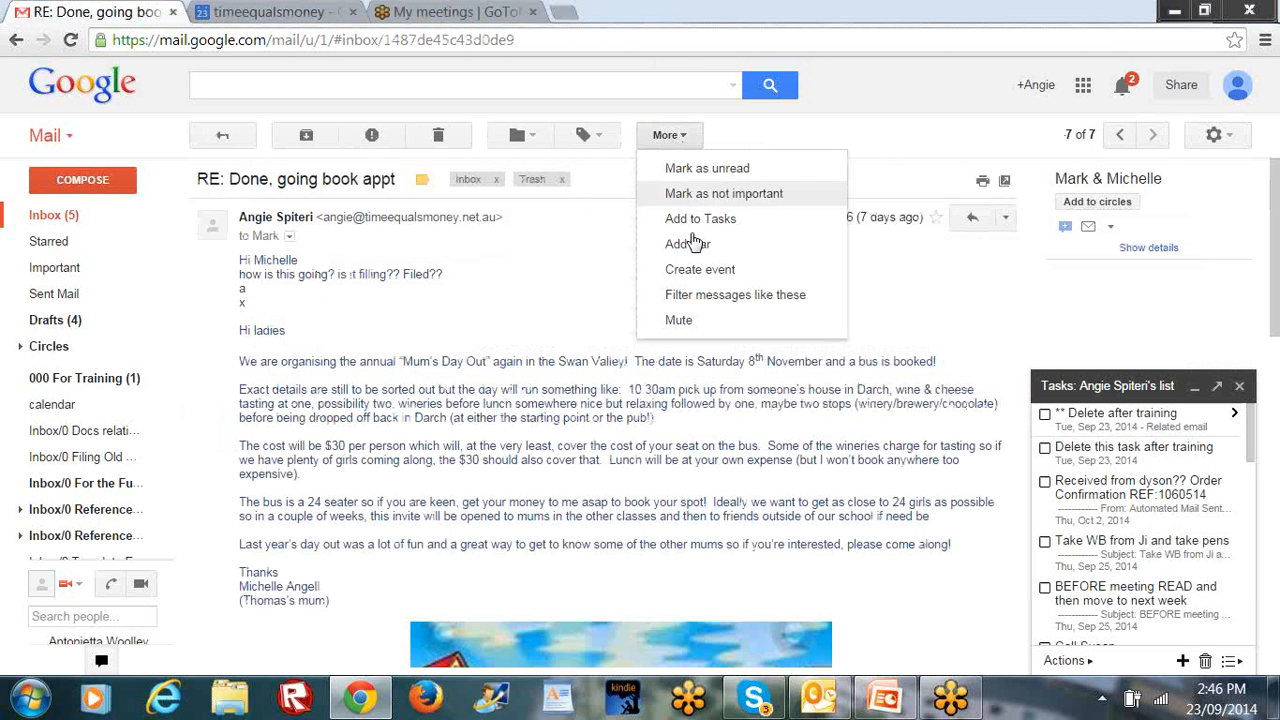
pyautogui.click(690, 273)
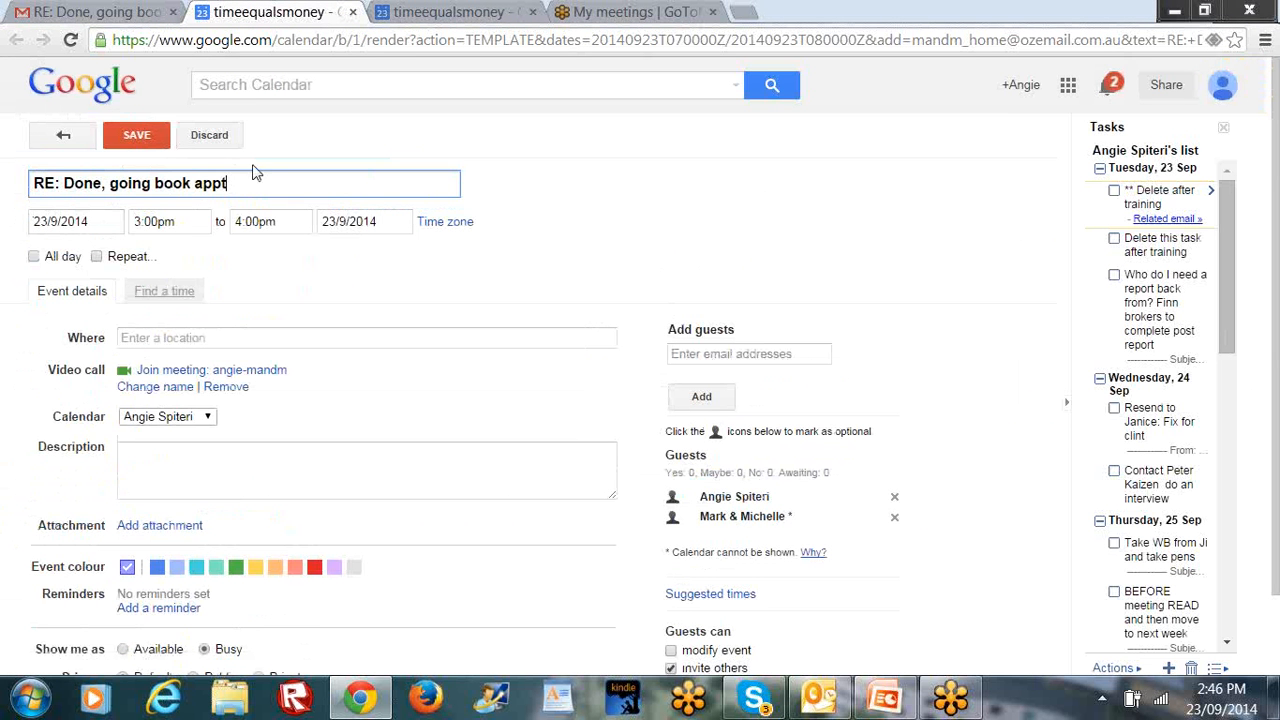
# Step: Retitle the event "Review information and reply to" plus the contact's first name, and schedule it for 24/9/2014 at 1:30pm
pyautogui.moveTo(227, 185); pyautogui.dragTo(3, 193)
pyautogui.write('Review information and reply to Sarah')
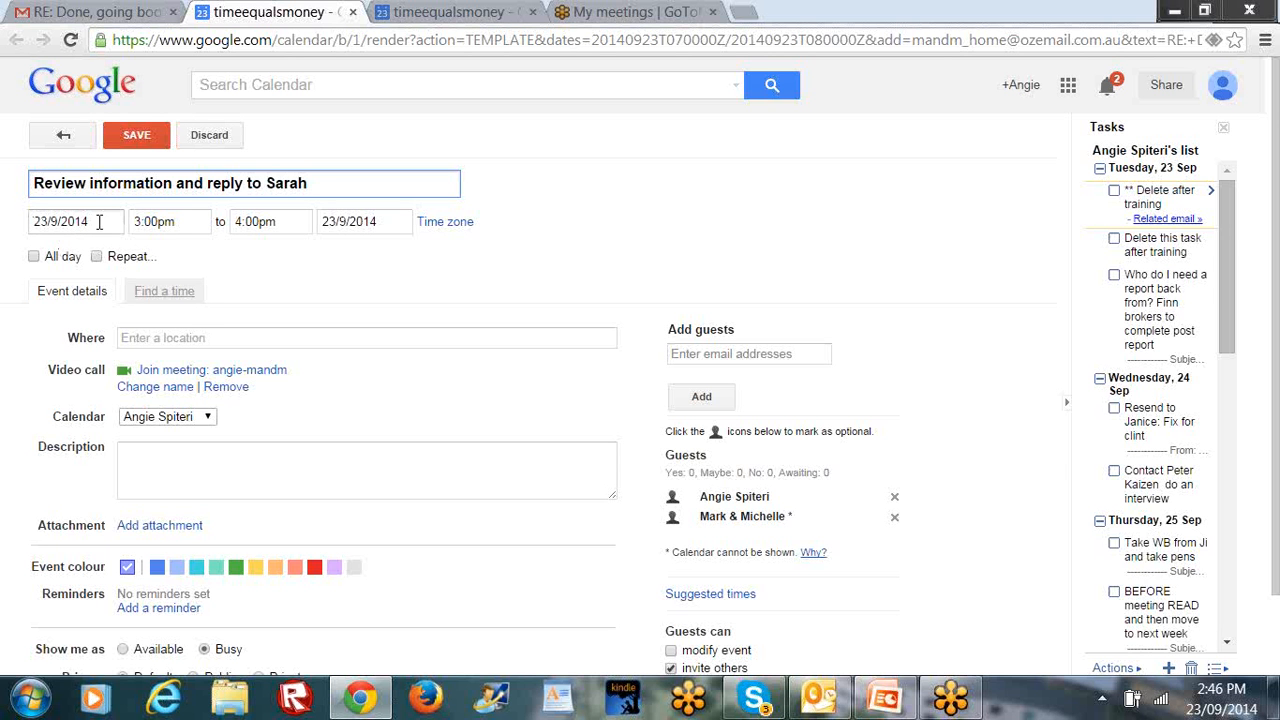
pyautogui.click(99, 221)
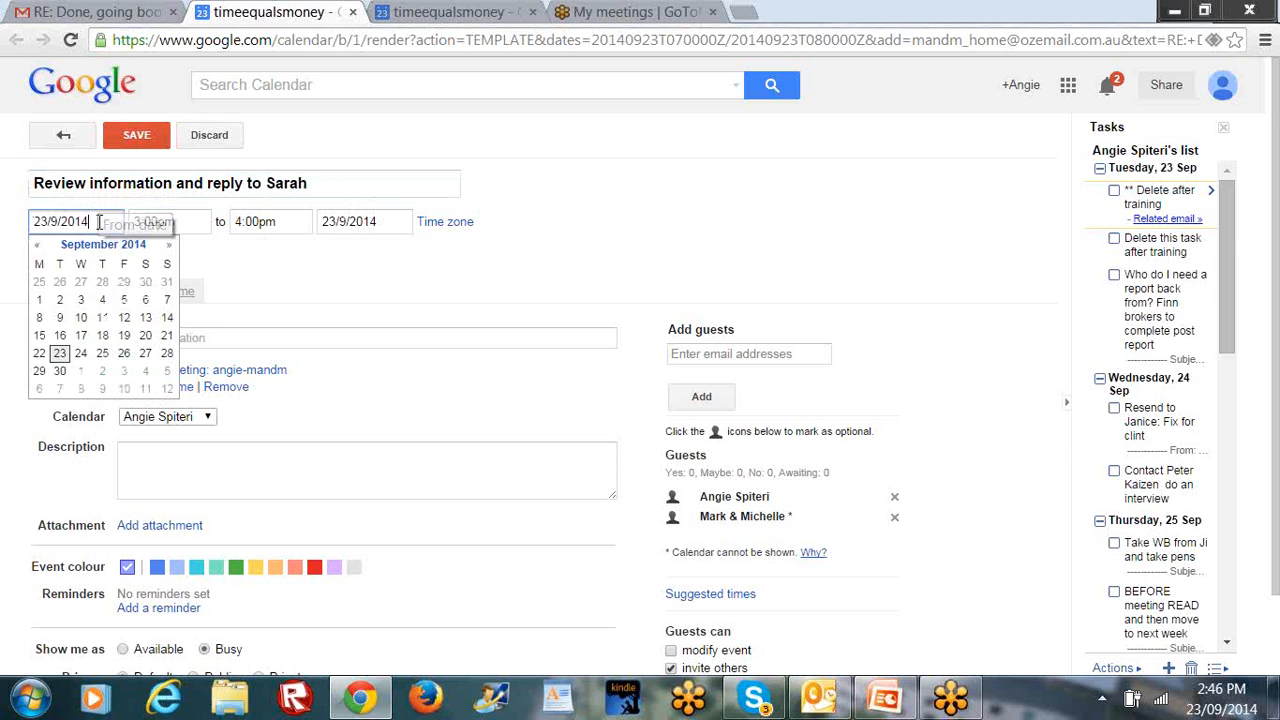
pyautogui.click(80, 355)
pyautogui.click(179, 221)
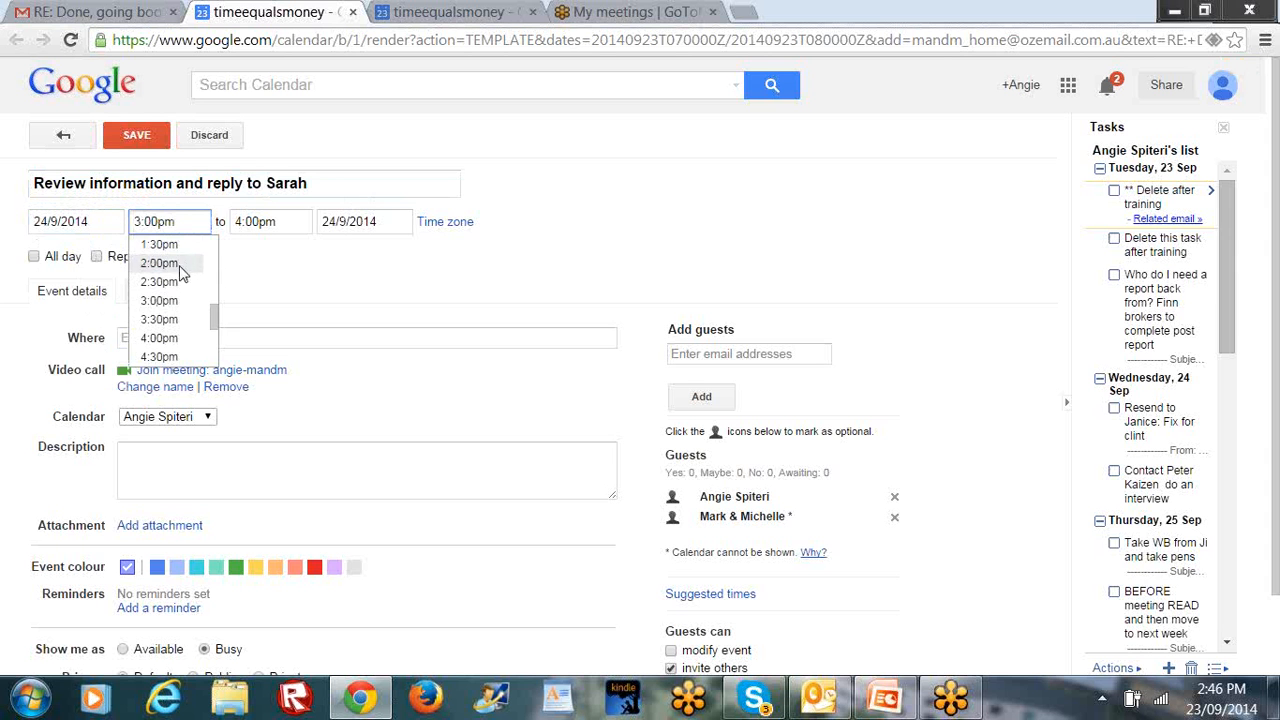
pyautogui.click(179, 247)
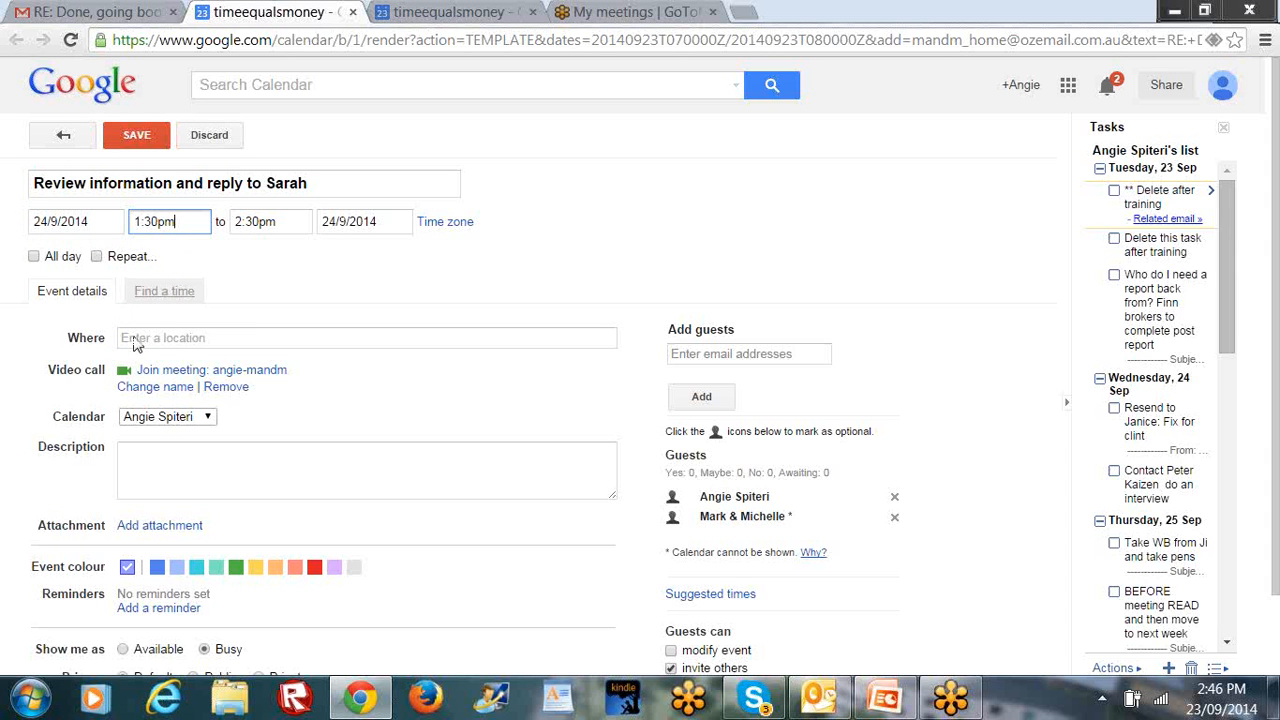
# Step: Colour the event turquoise and remove the email's recipient from its guest list, dismissing the meeting reminder
pyautogui.click(197, 568)
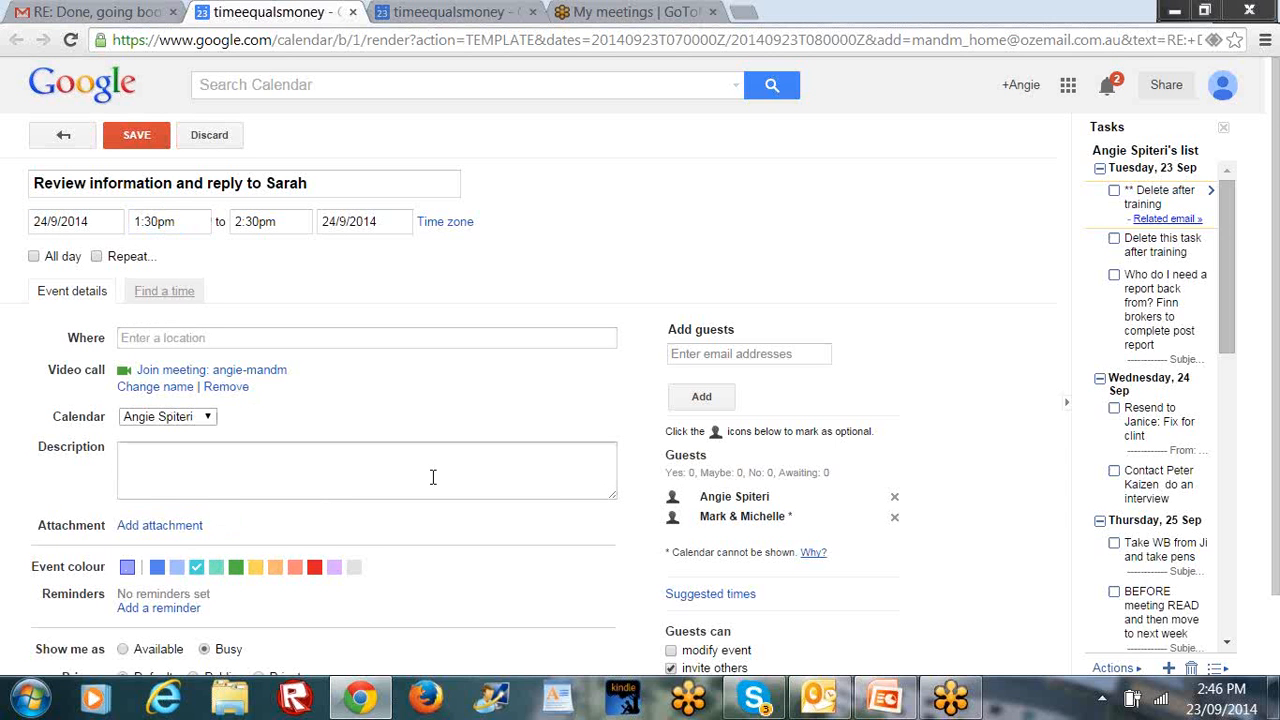
pyautogui.click(894, 517)
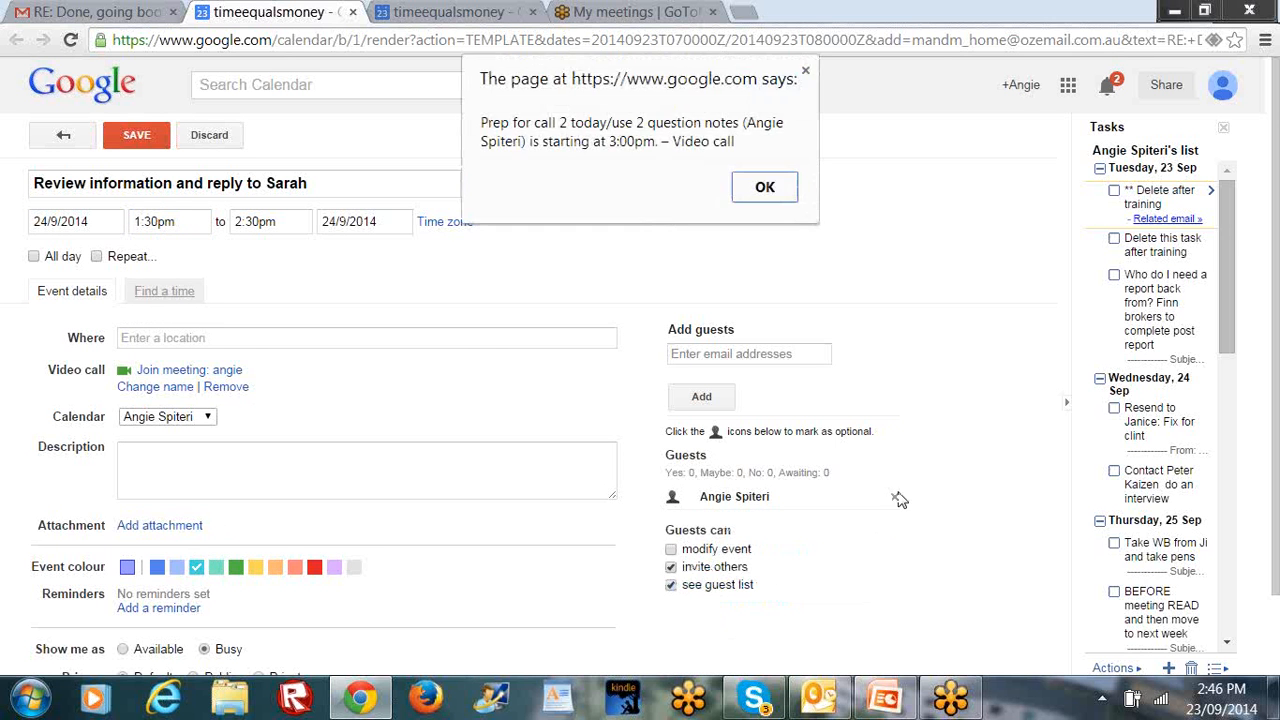
pyautogui.click(750, 186)
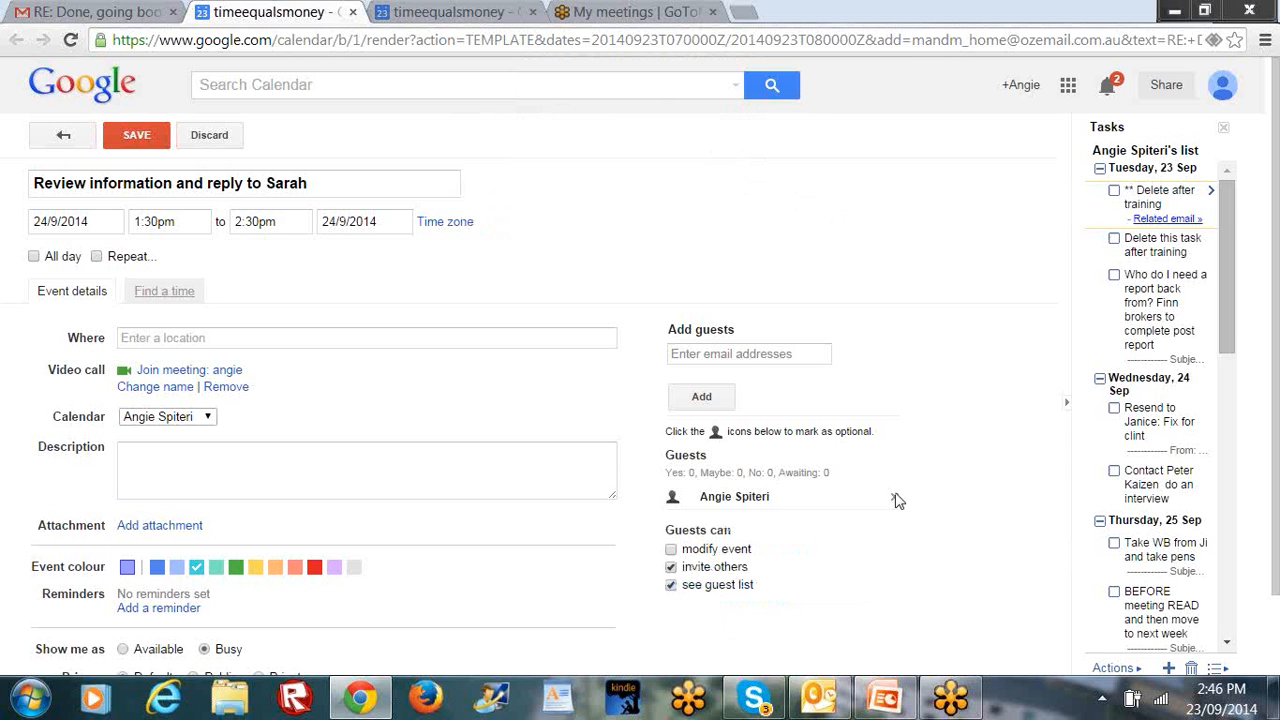
# Step: Remove the last remaining guest from the review-and-reply event and save the event to the calendar
pyautogui.click(894, 497)
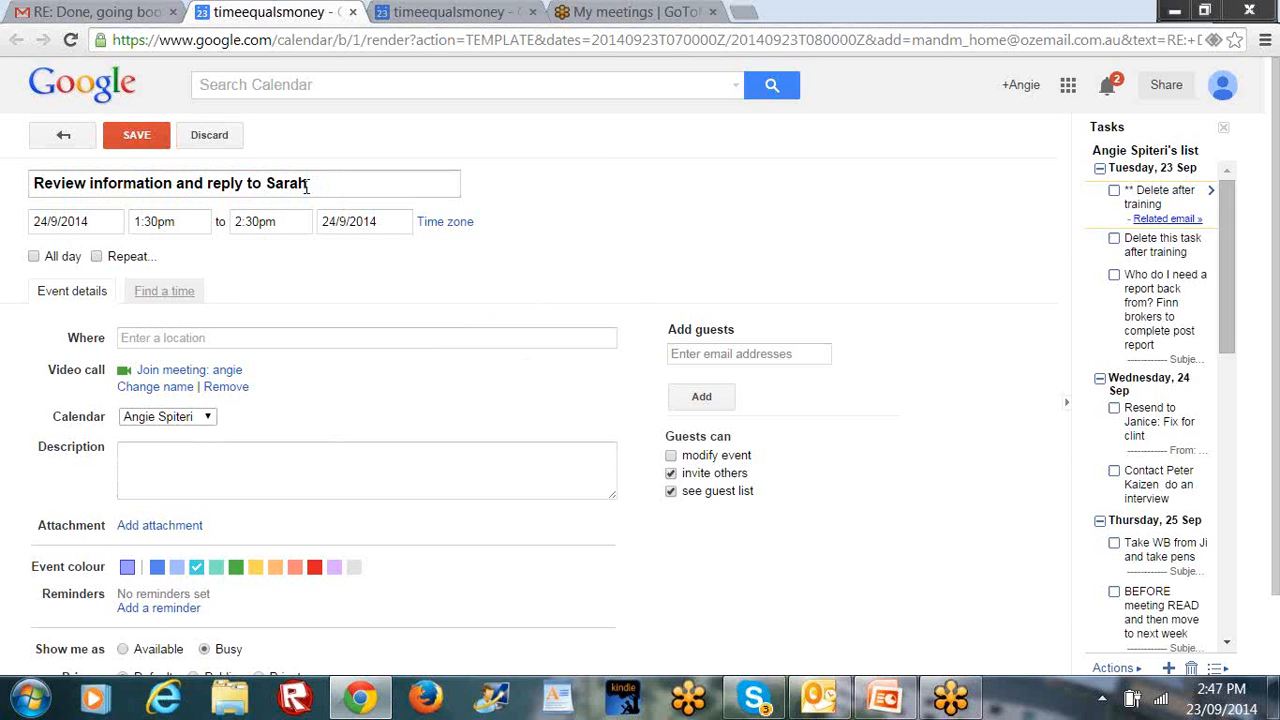
pyautogui.click(118, 142)
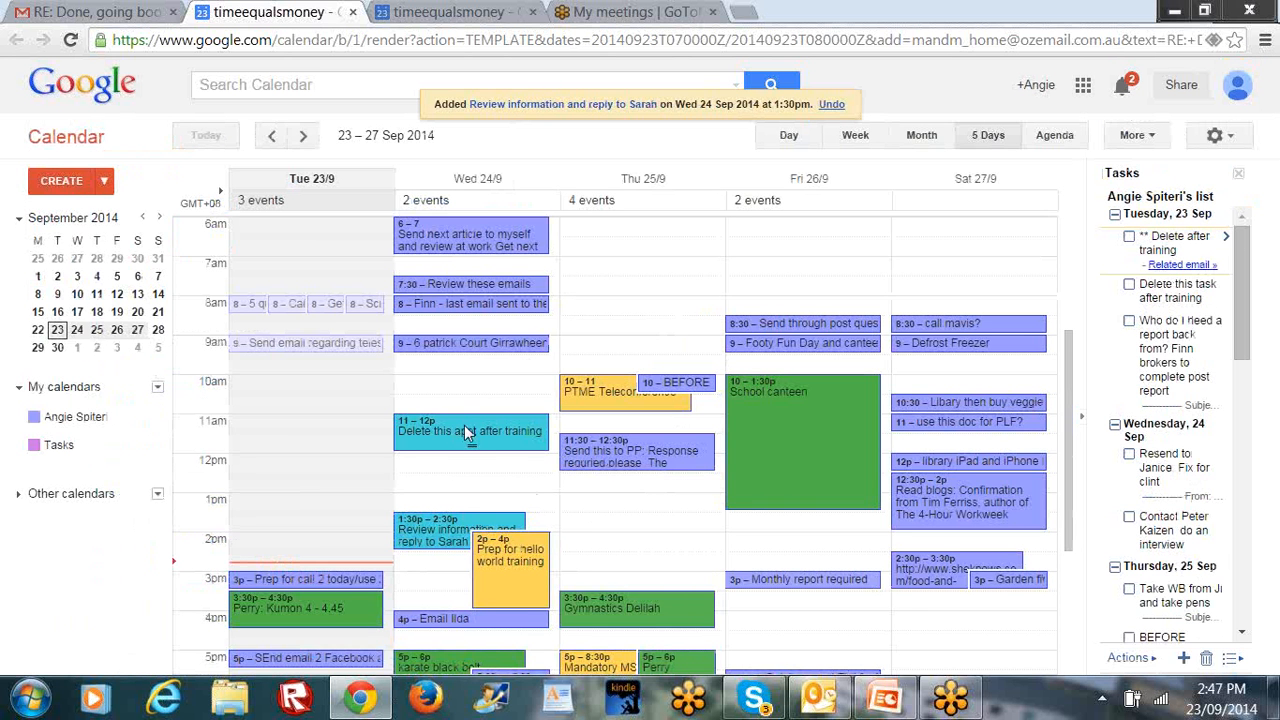
# Step: Move the review-and-reply event to 12pm–1pm on Wednesday 24/9 and display 22–26 September in the calendar
pyautogui.moveTo(432, 535); pyautogui.dragTo(448, 477)
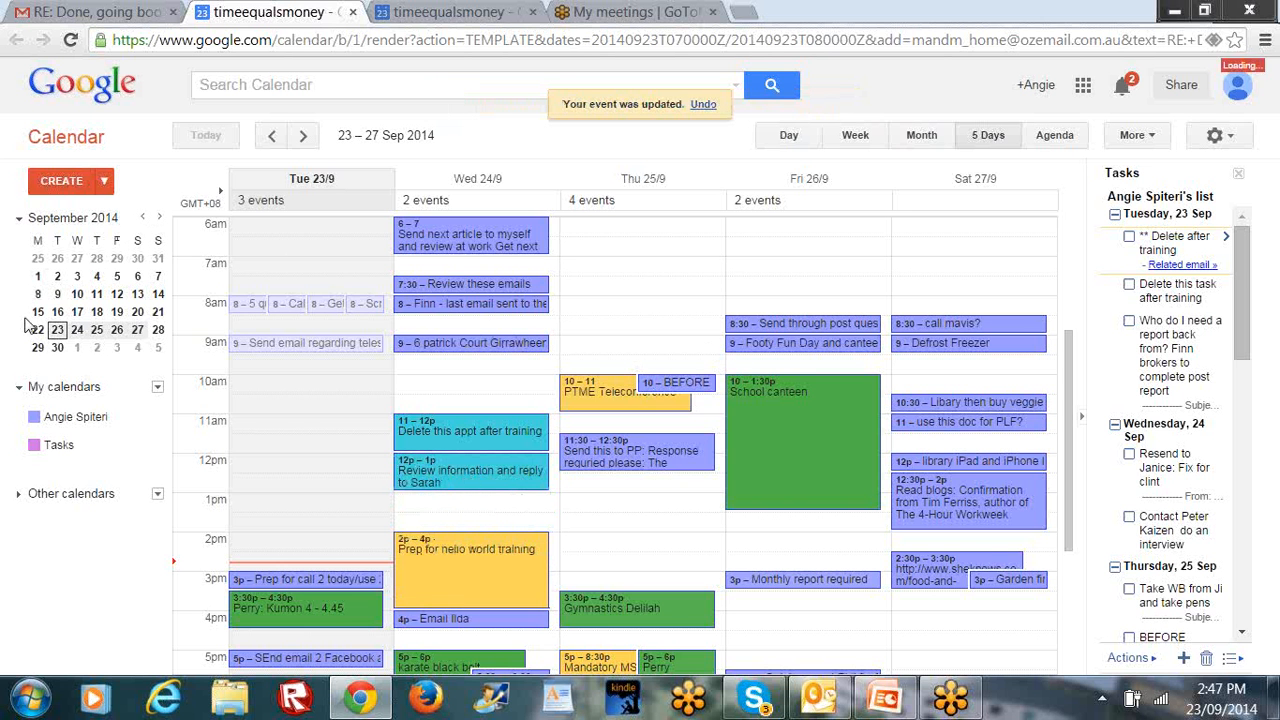
pyautogui.moveTo(37, 330); pyautogui.dragTo(119, 337)
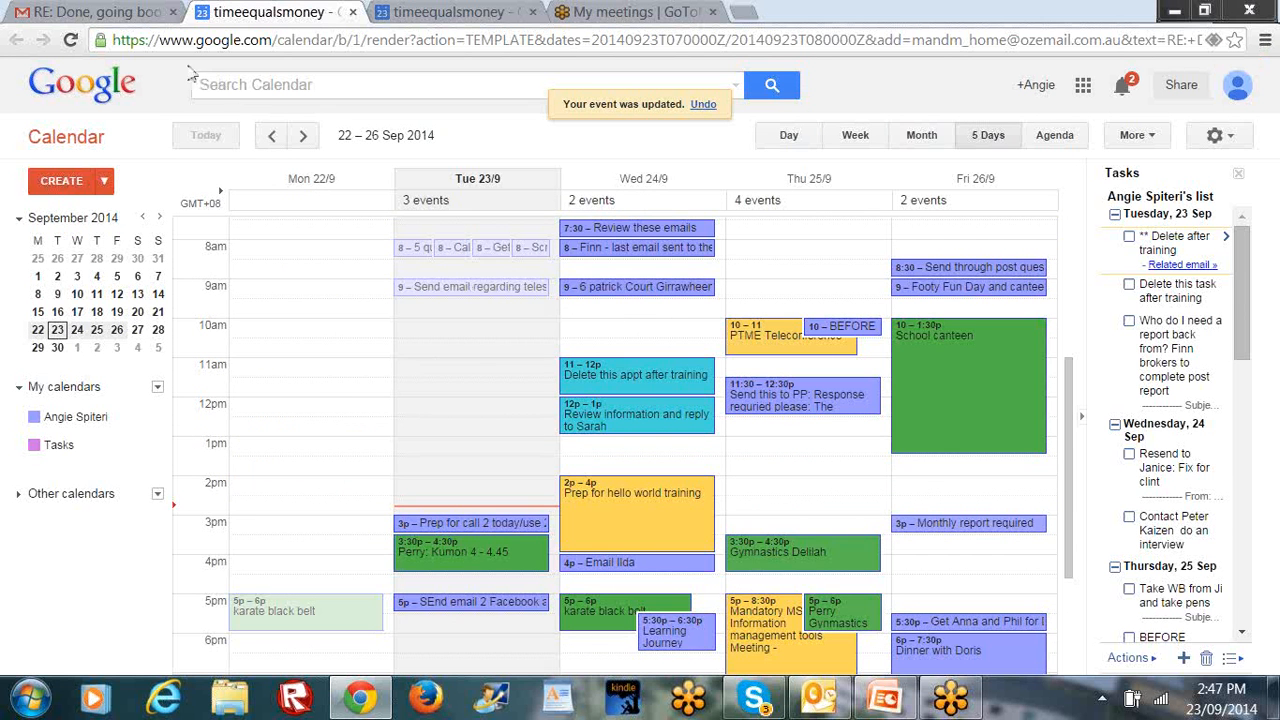
# Step: Go back from the open email to the Gmail inbox list and return to Google Calendar
pyautogui.click(140, 18)
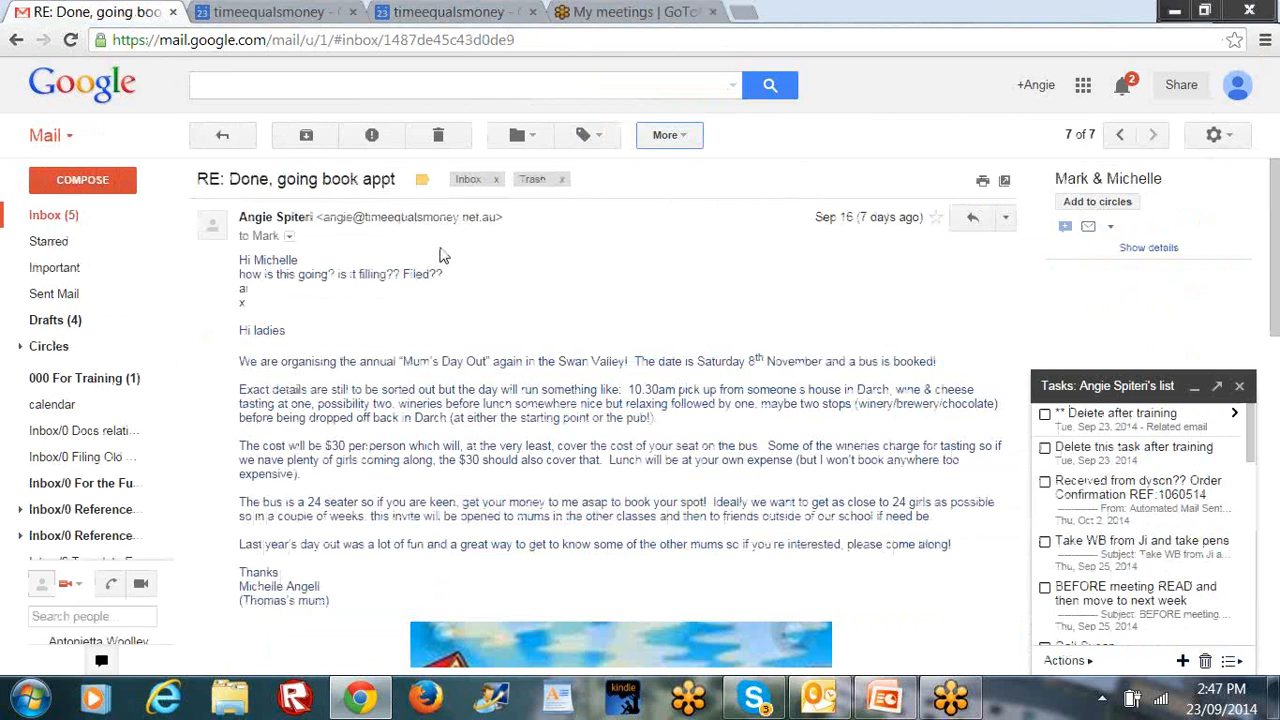
pyautogui.click(222, 137)
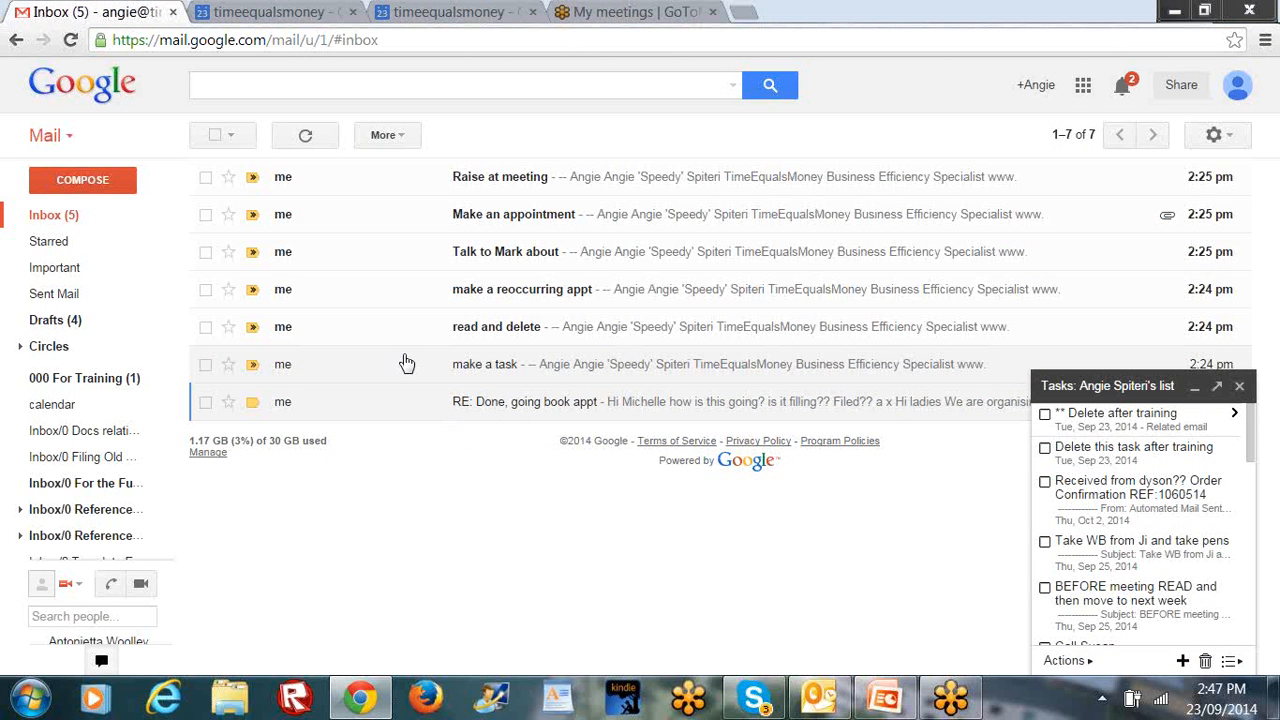
pyautogui.click(275, 12)
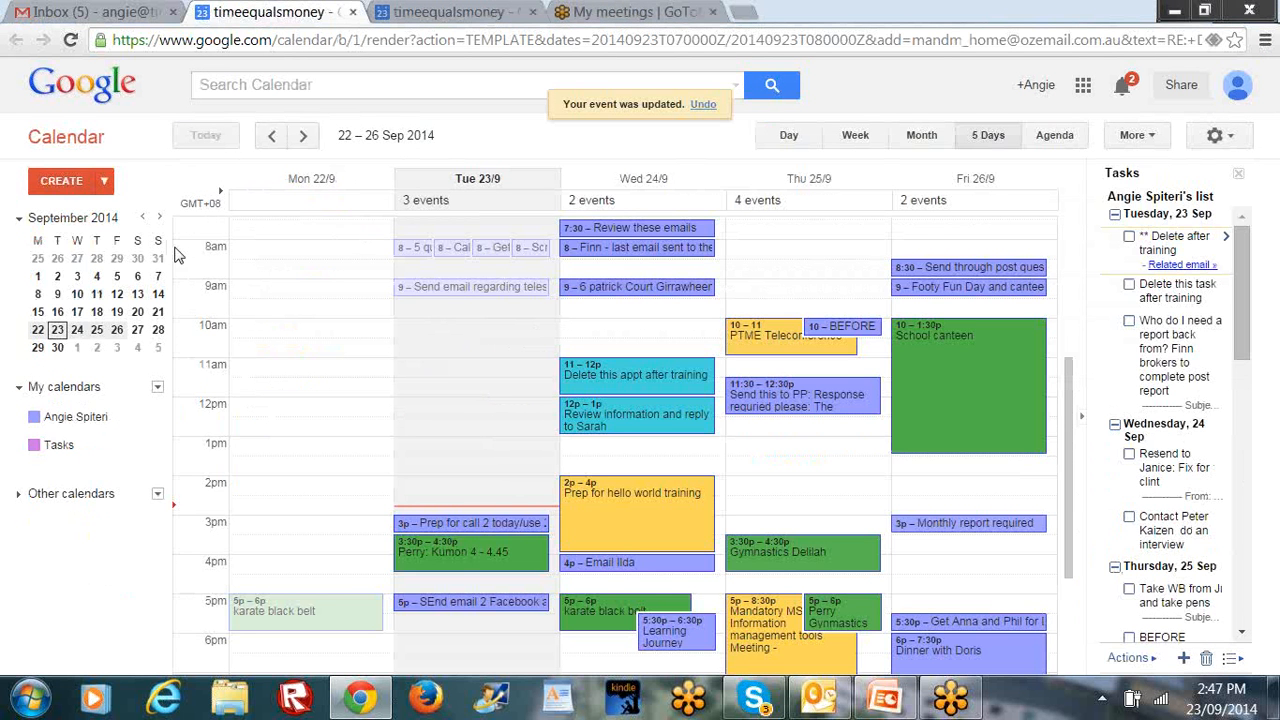
# Step: Create a calendar event titled "Undertake Admin tasks" for 24/9/2014 from 10:30am to 11:30am
pyautogui.click(62, 181)
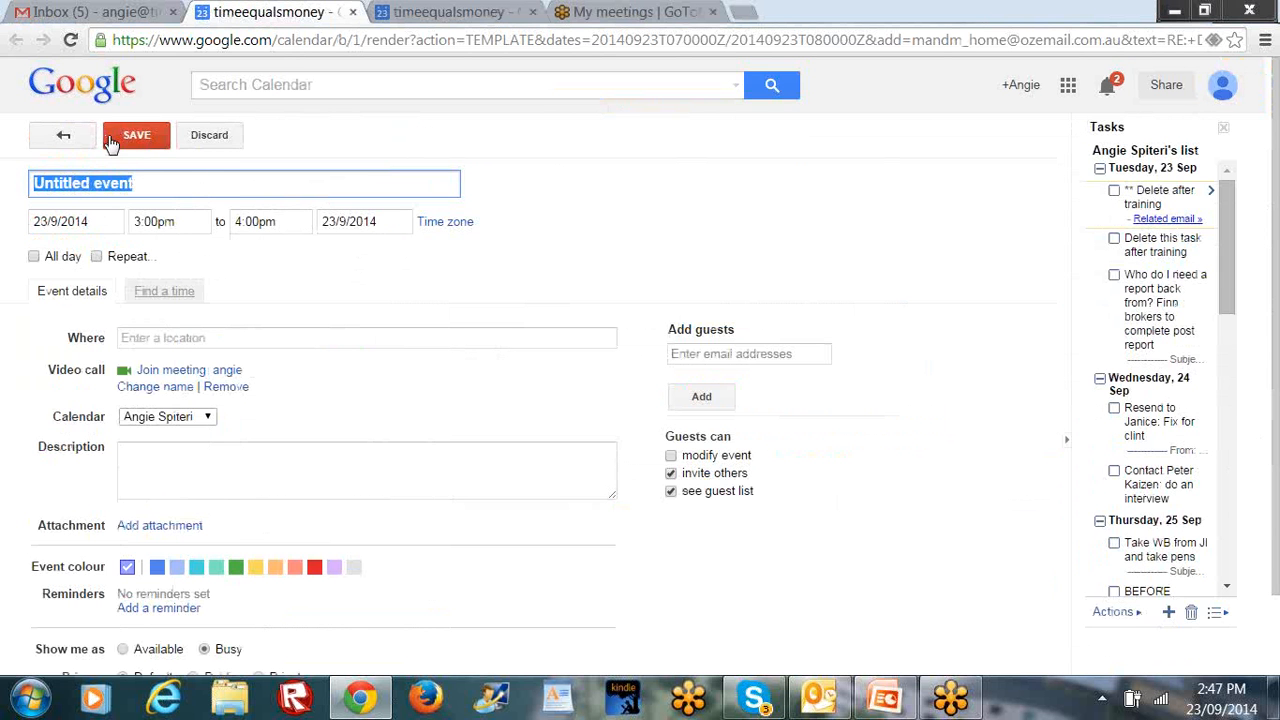
pyautogui.click(45, 143)
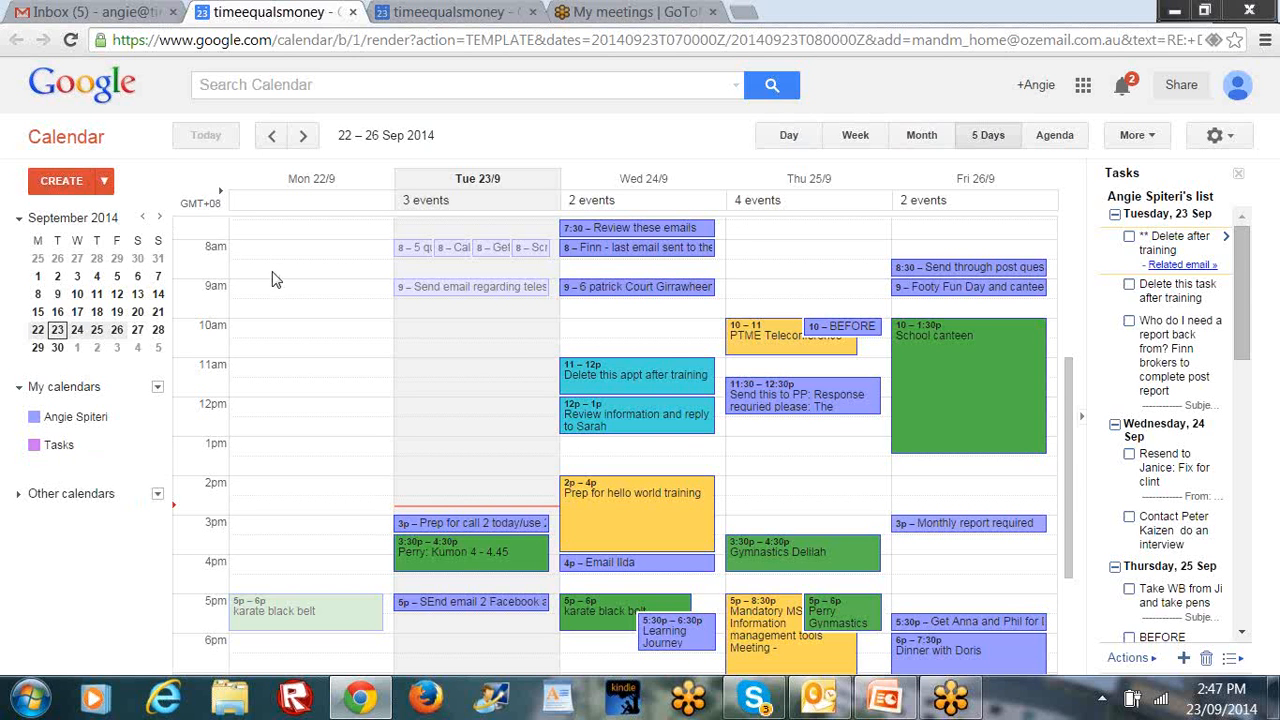
pyautogui.click(66, 182)
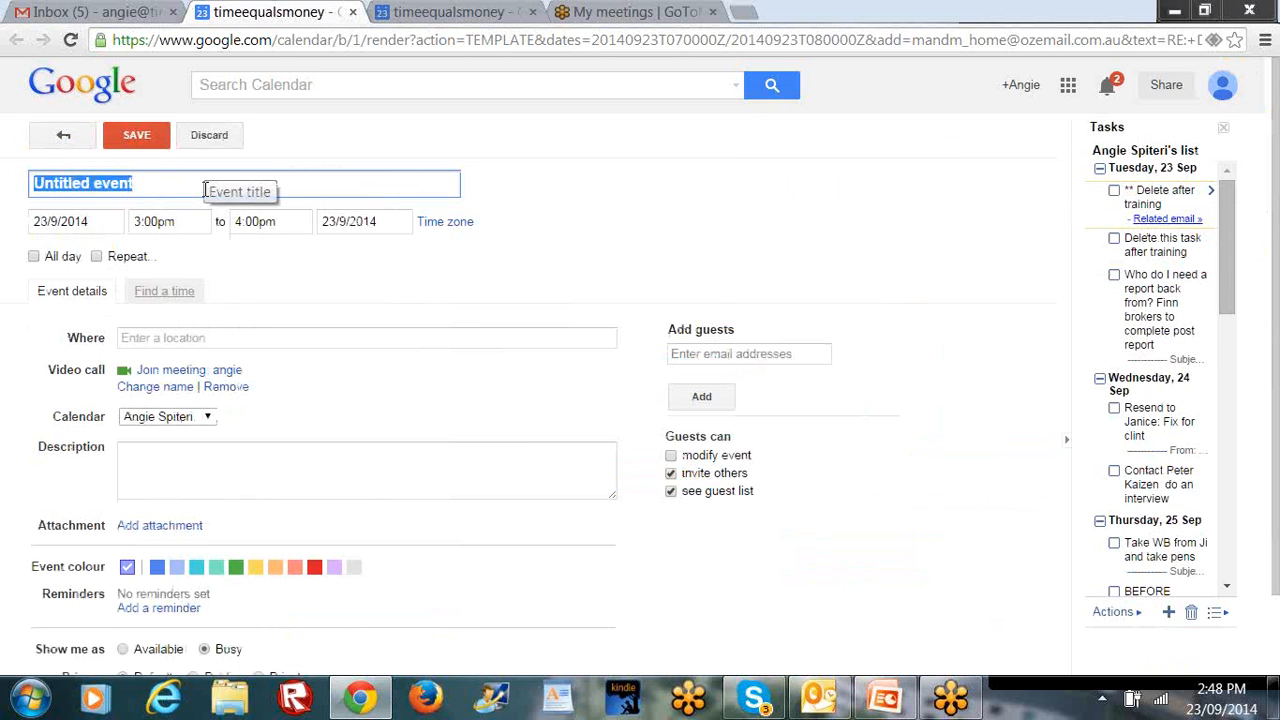
pyautogui.write('Undertake Admin tasks')
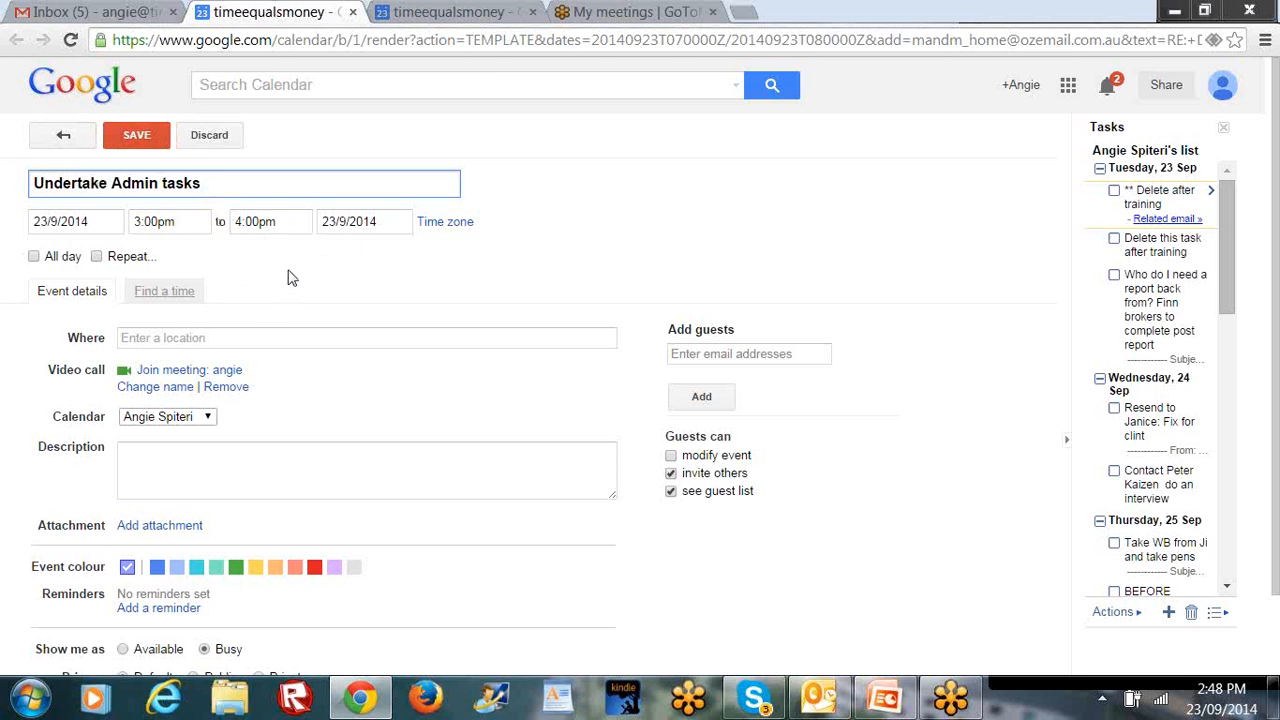
pyautogui.click(103, 221)
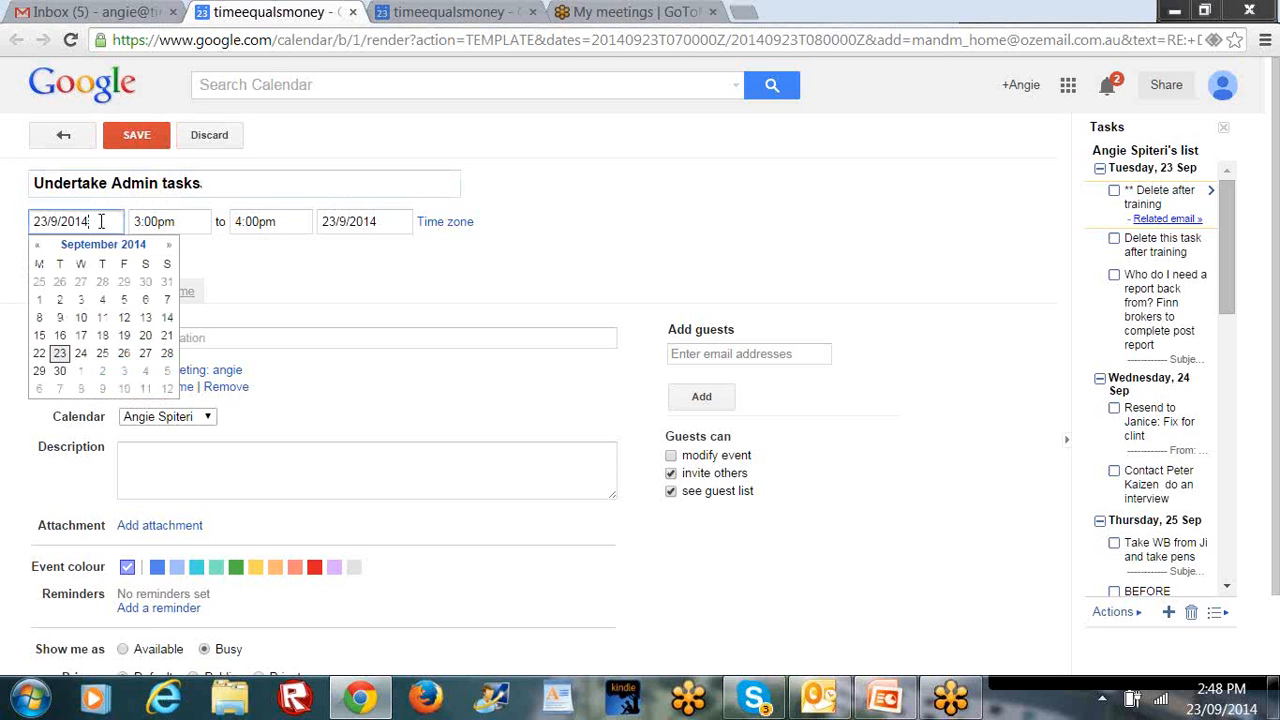
pyautogui.click(85, 352)
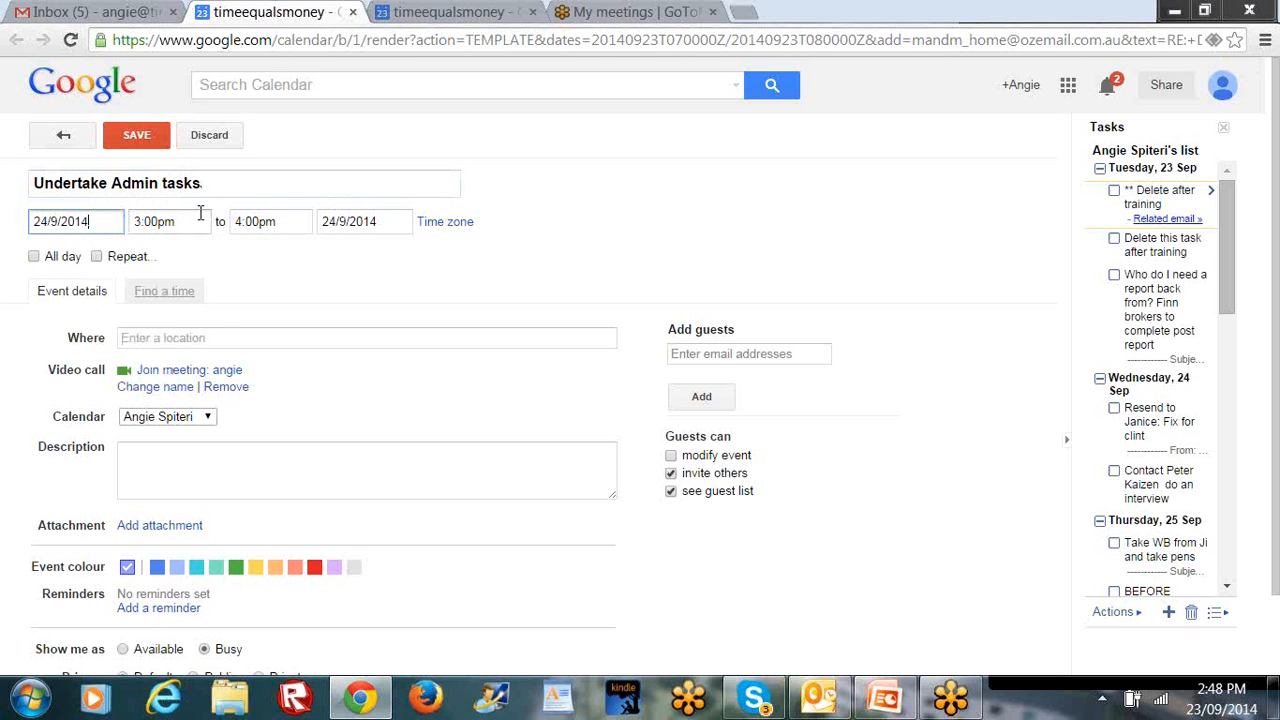
pyautogui.click(160, 221)
pyautogui.scroll(3, 212, 256)
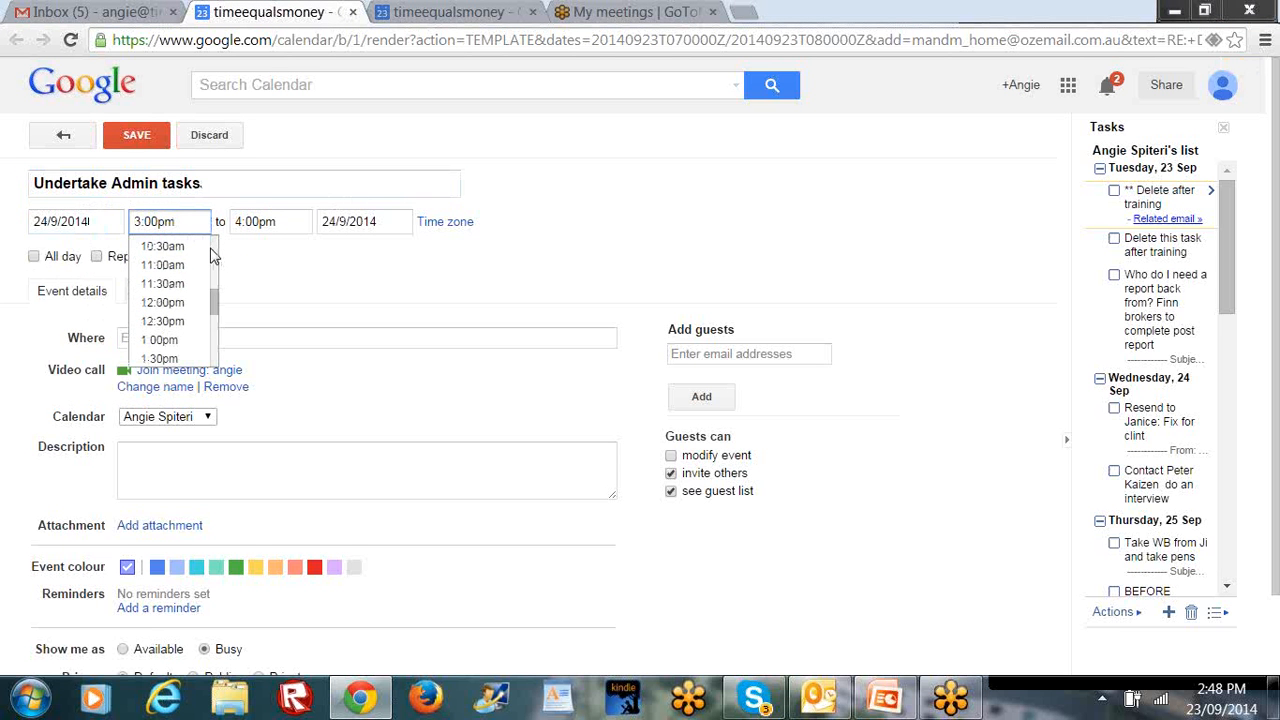
pyautogui.click(190, 248)
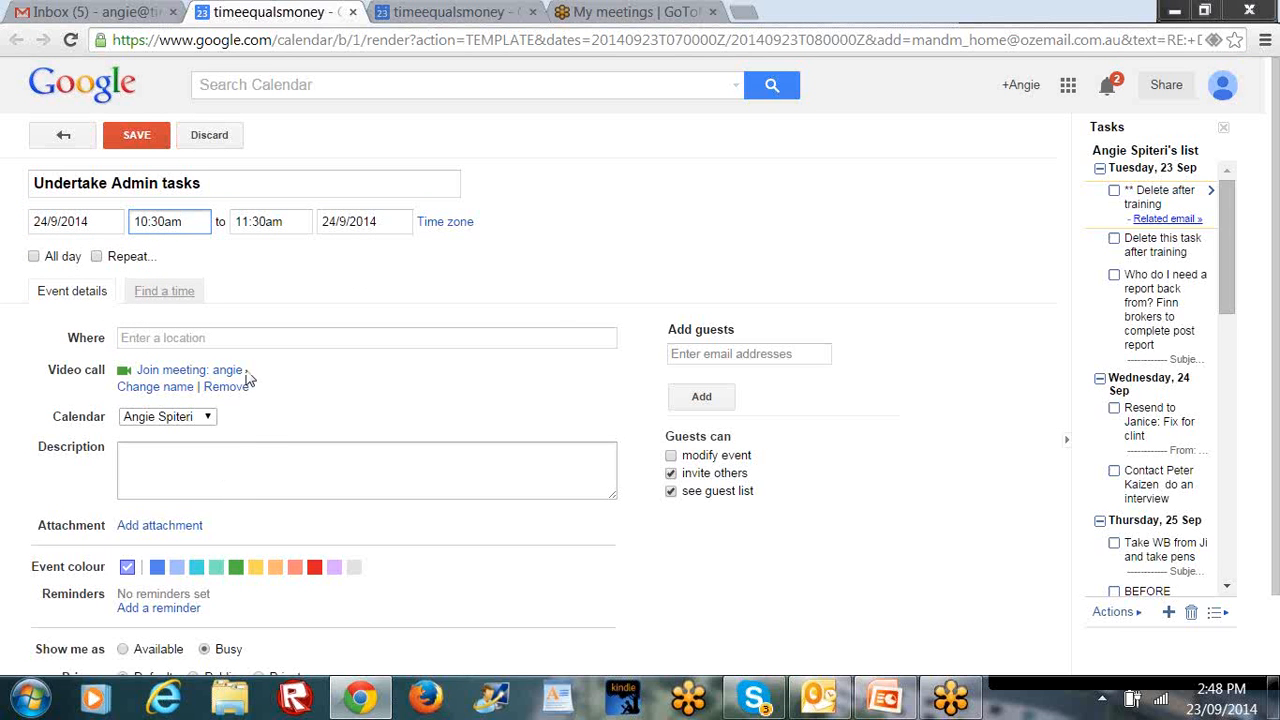
# Step: Make the "Undertake Admin tasks" event repeat weekly on Wednesday, ending after 4 occurrences
pyautogui.click(96, 257)
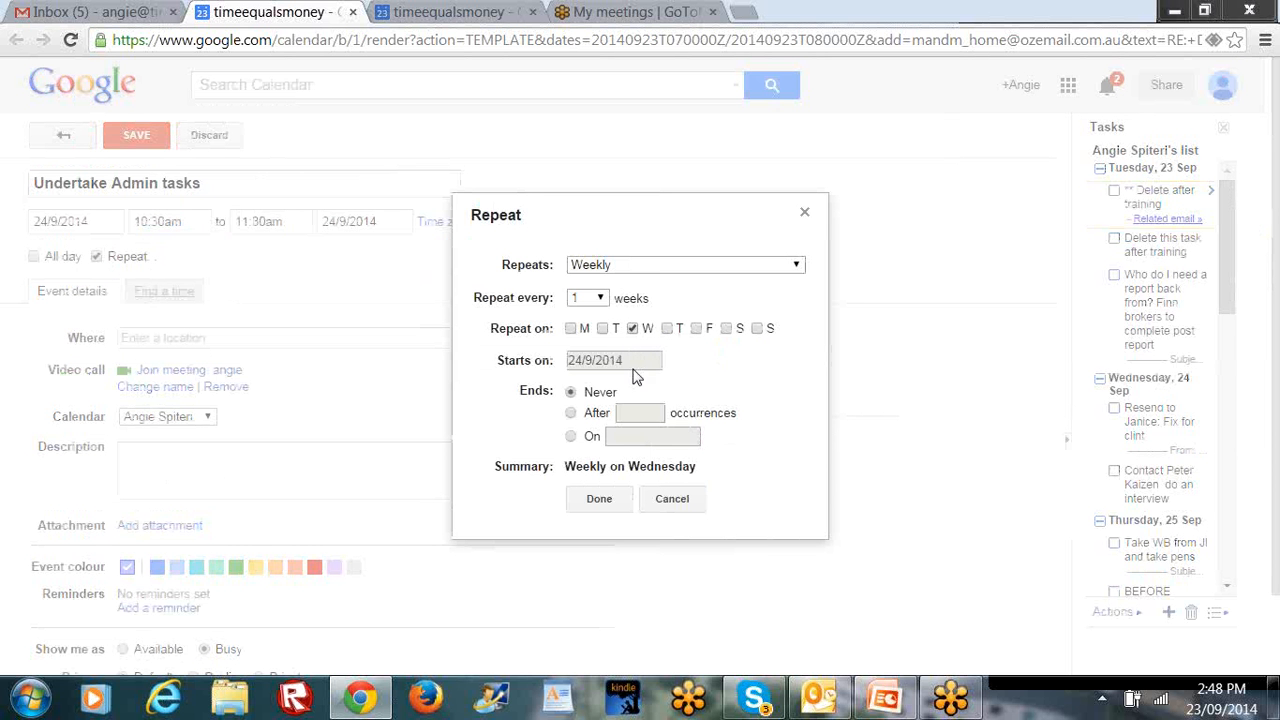
pyautogui.click(601, 300)
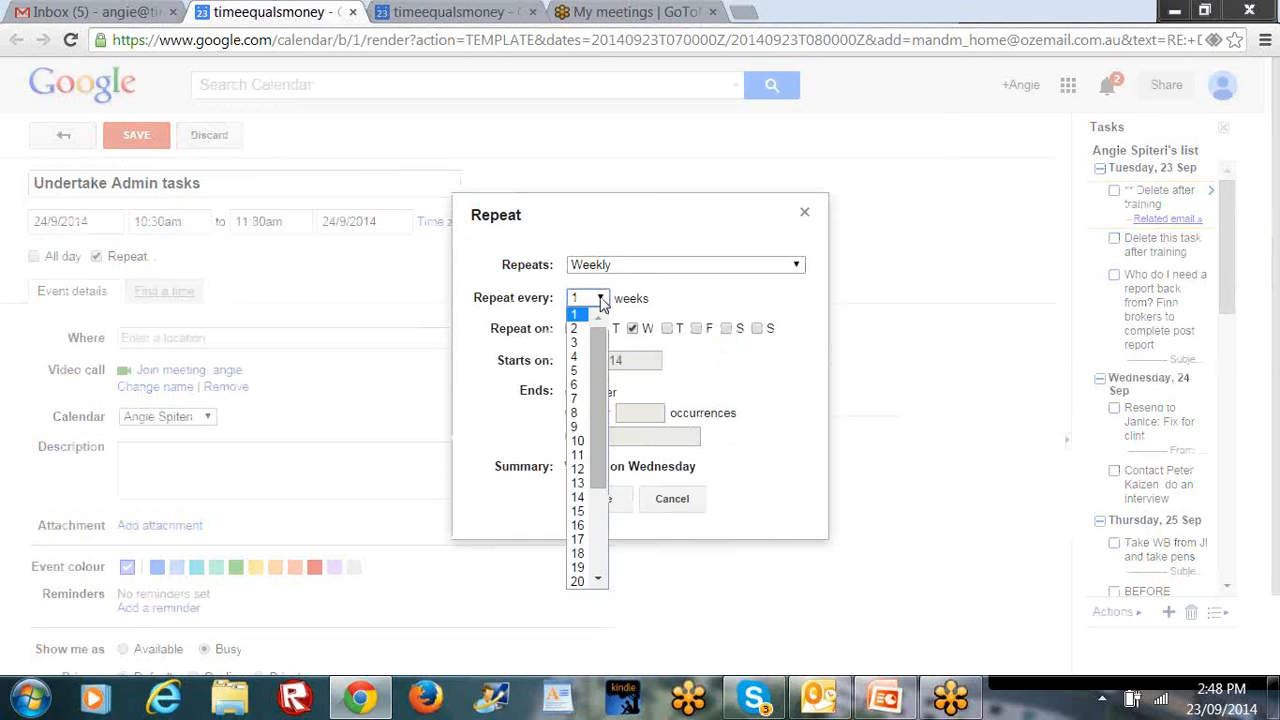
pyautogui.click(688, 293)
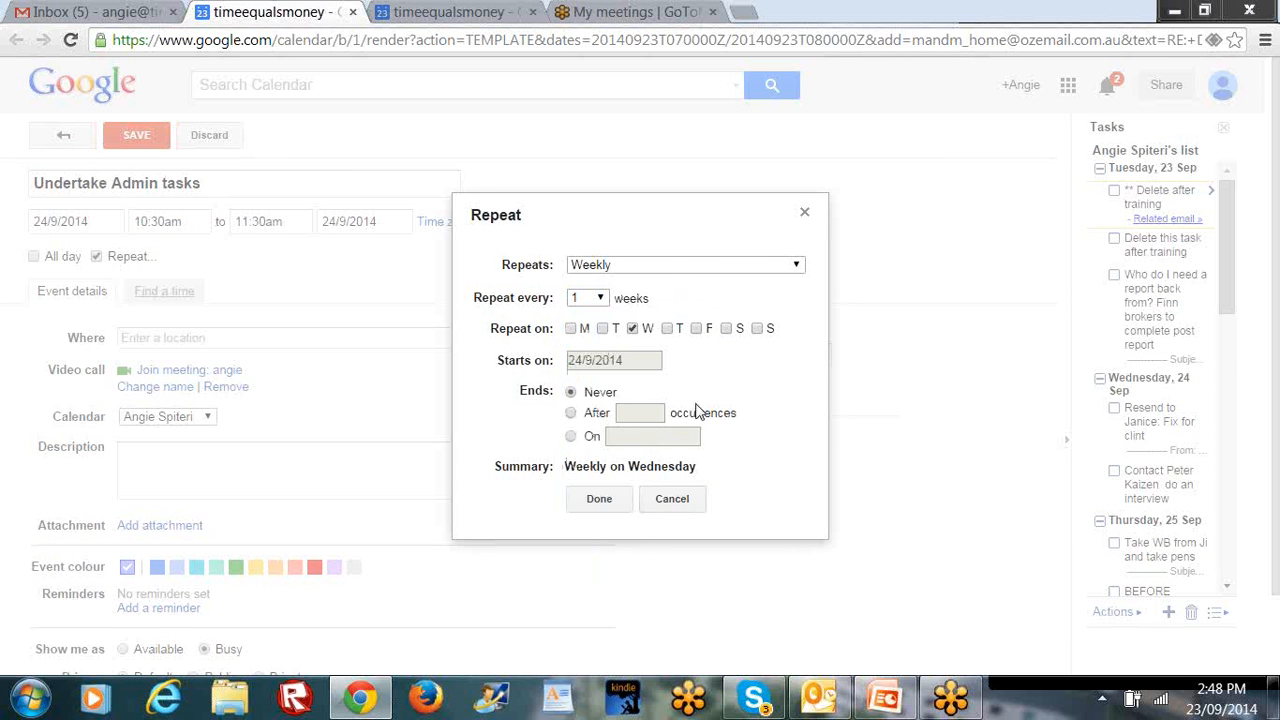
pyautogui.click(571, 415)
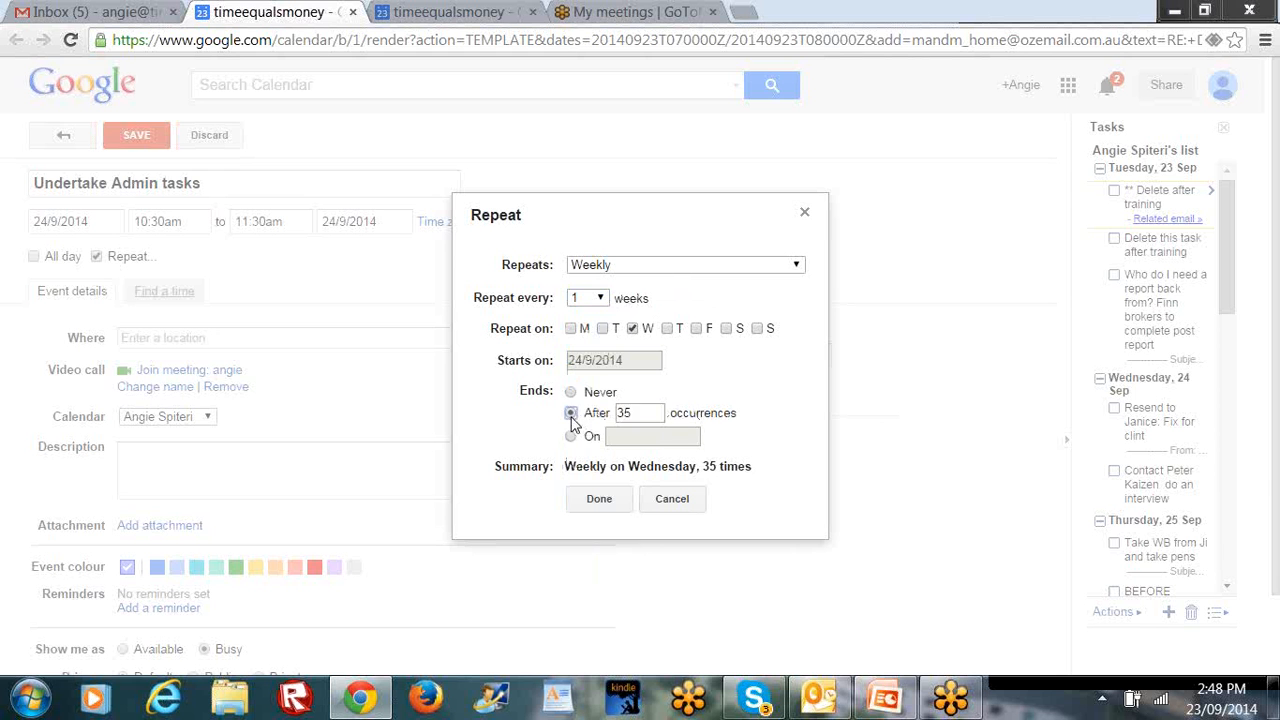
pyautogui.doubleClick(632, 414)
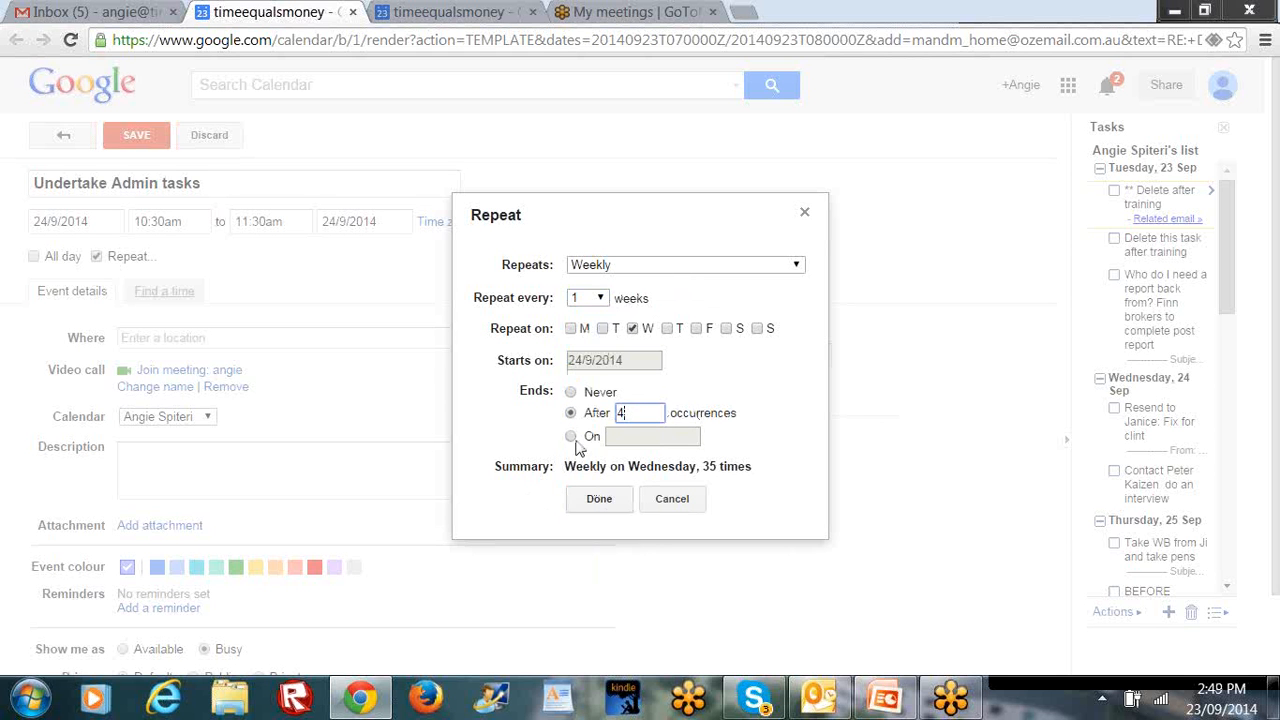
pyautogui.click(571, 436)
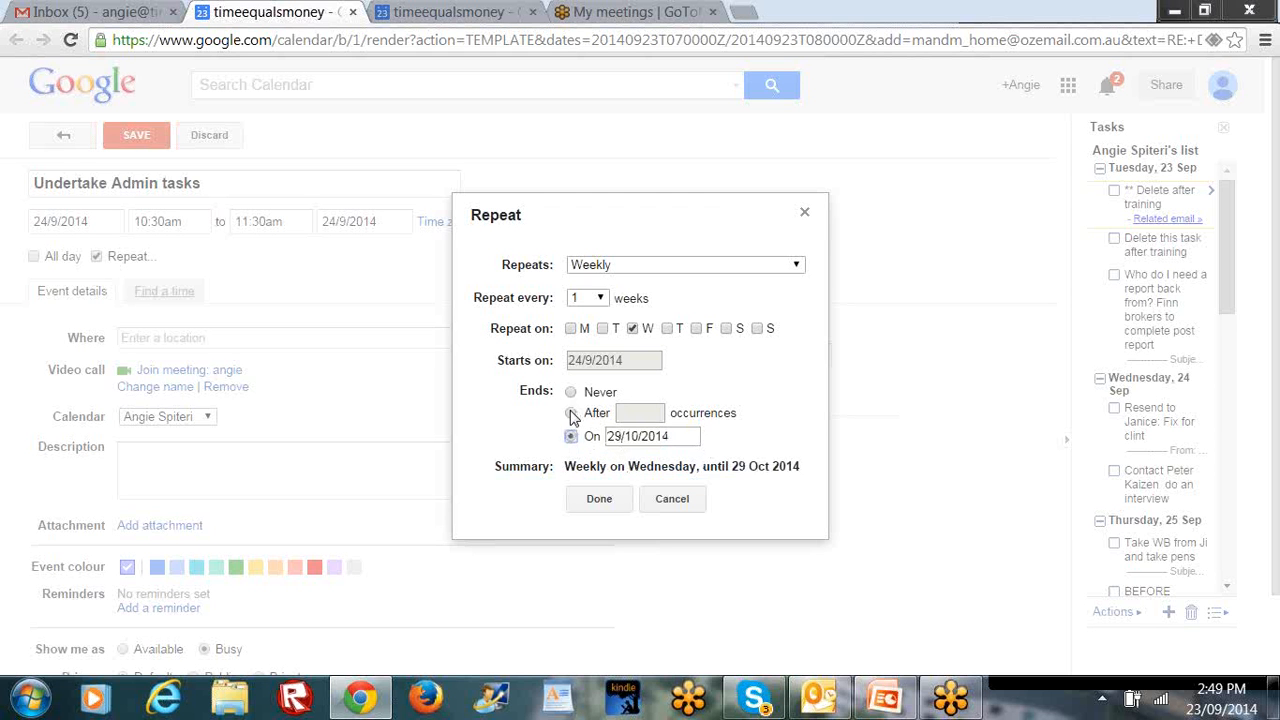
pyautogui.click(571, 413)
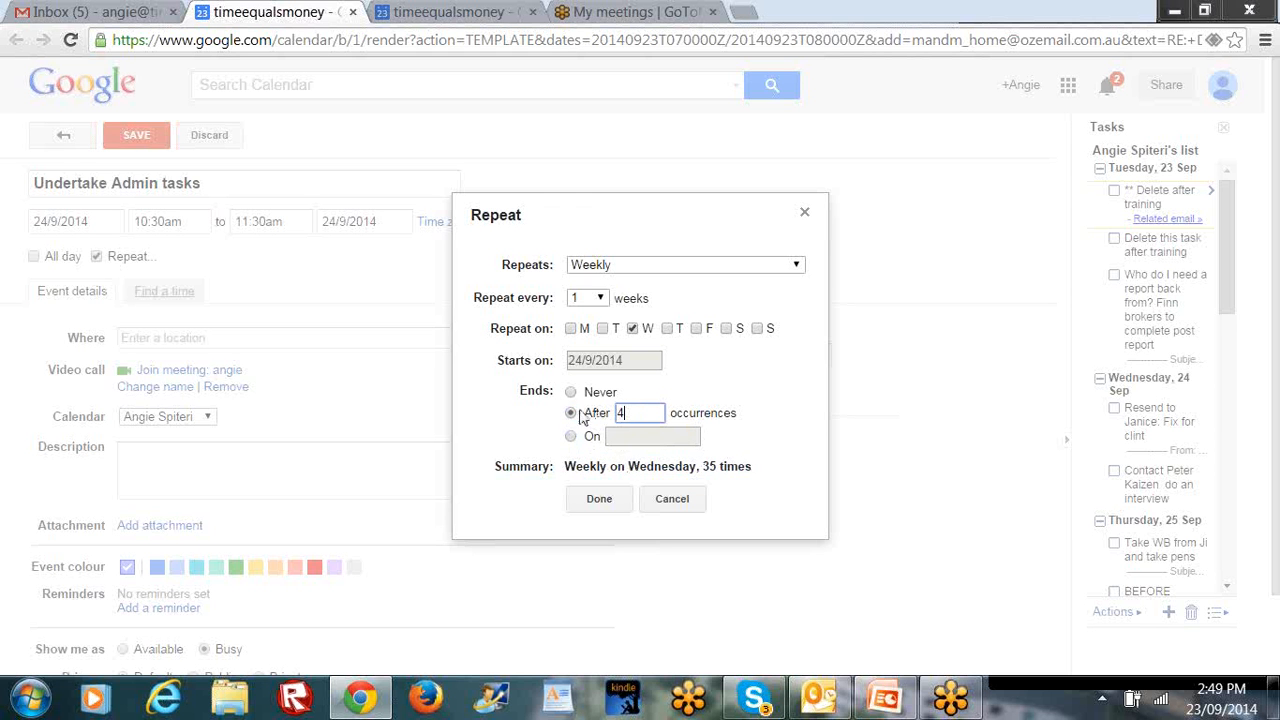
pyautogui.click(795, 264)
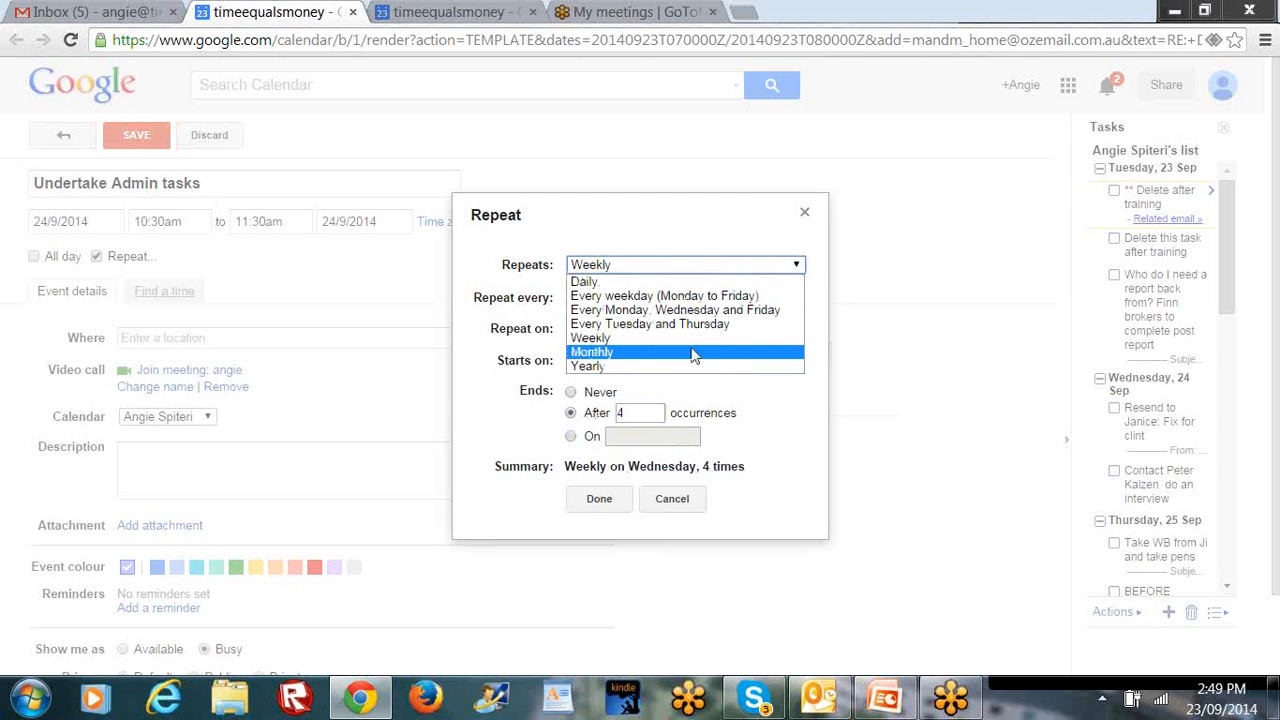
pyautogui.click(678, 216)
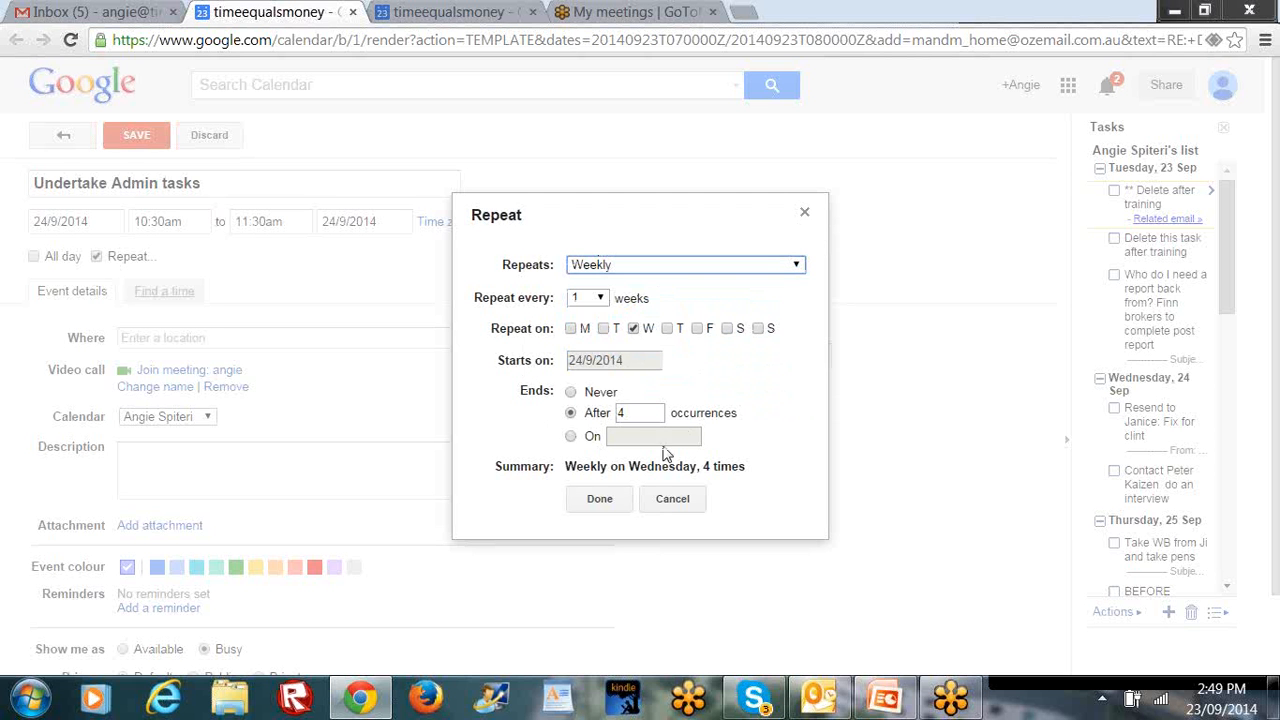
pyautogui.click(599, 502)
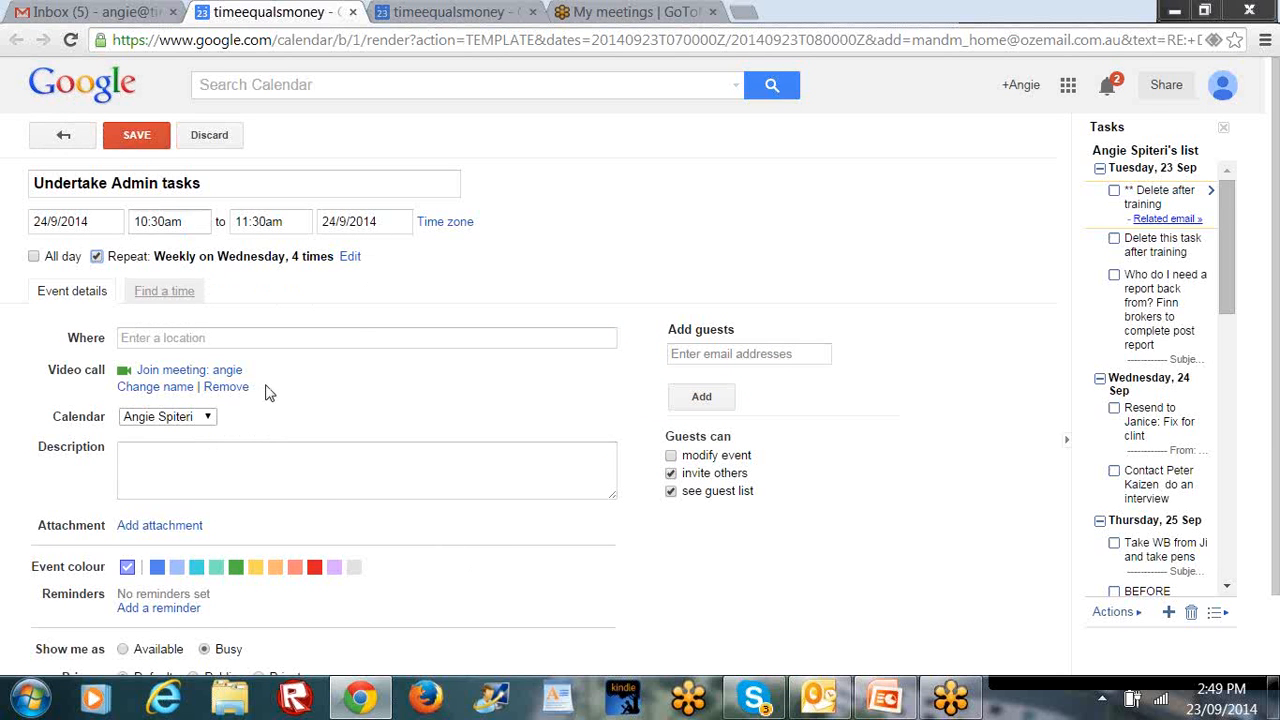
# Step: Colour the "Undertake Admin tasks" event turquoise and save it to the calendar
pyautogui.click(196, 567)
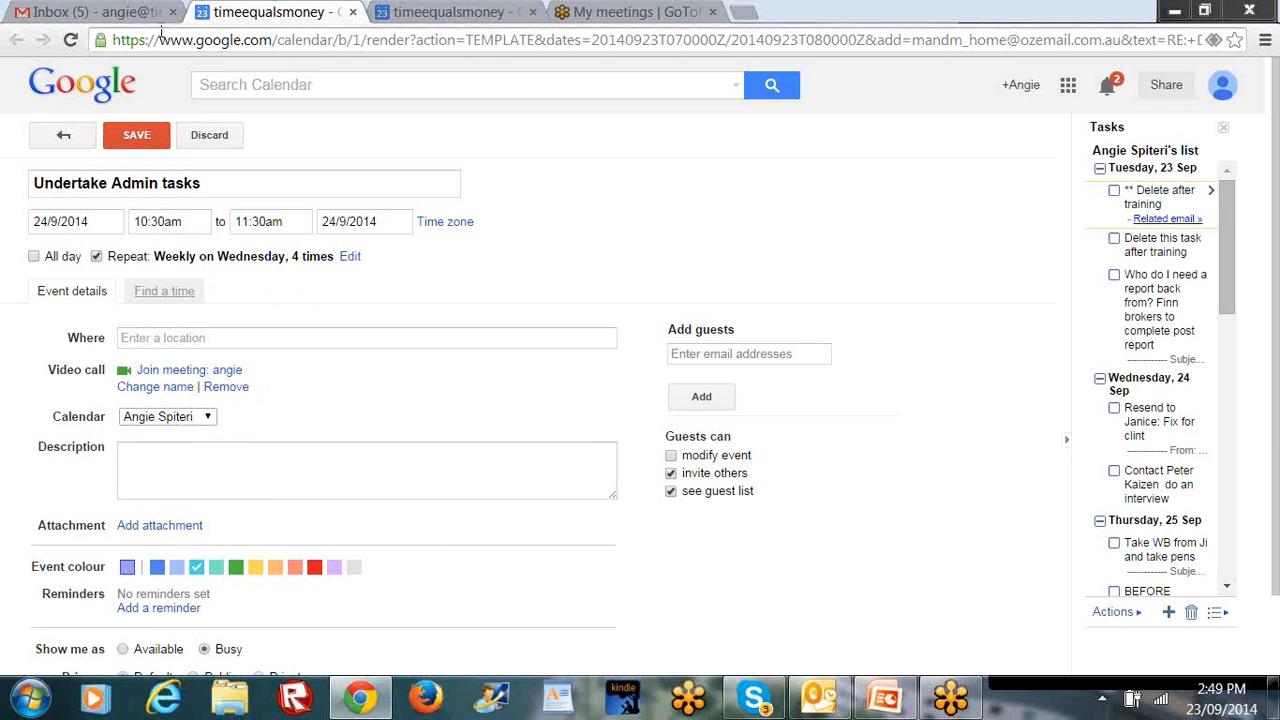
pyautogui.click(136, 135)
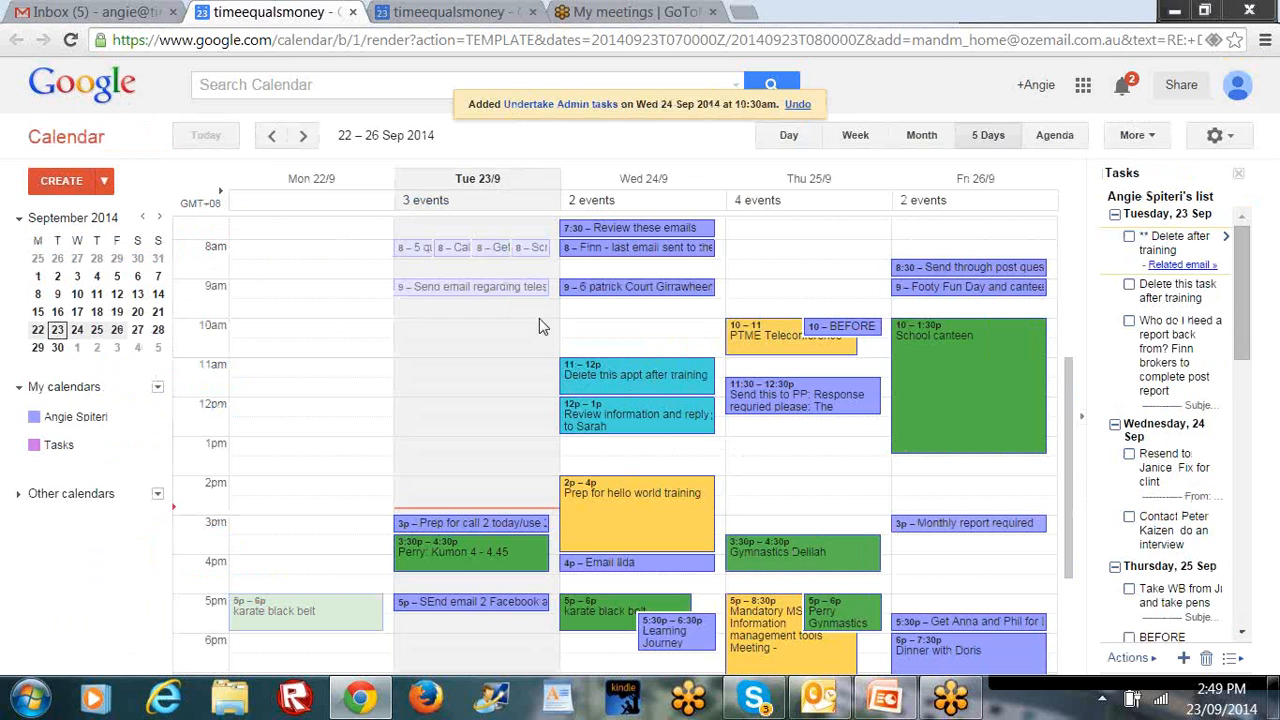
pyautogui.moveTo(590, 392); pyautogui.dragTo(597, 367)
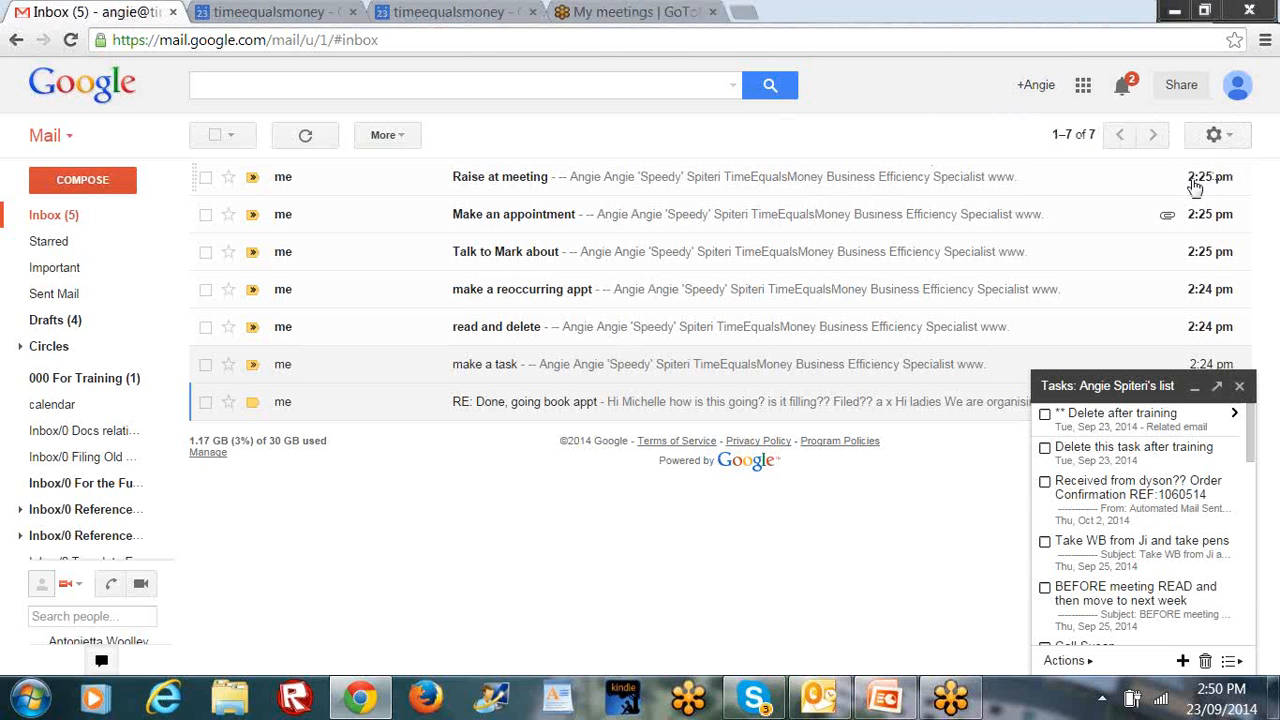
# Step: Open the general Gmail settings from the inbox and close the tasks list
pyautogui.click(1232, 140)
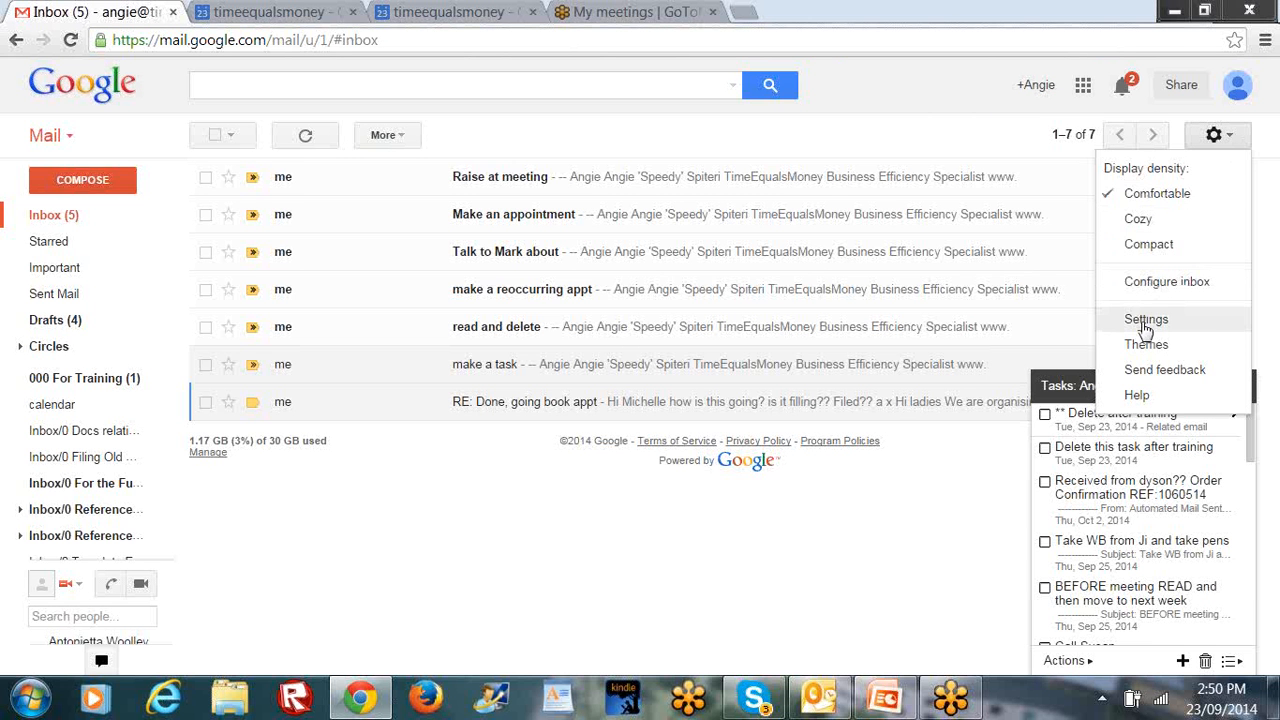
pyautogui.click(1145, 322)
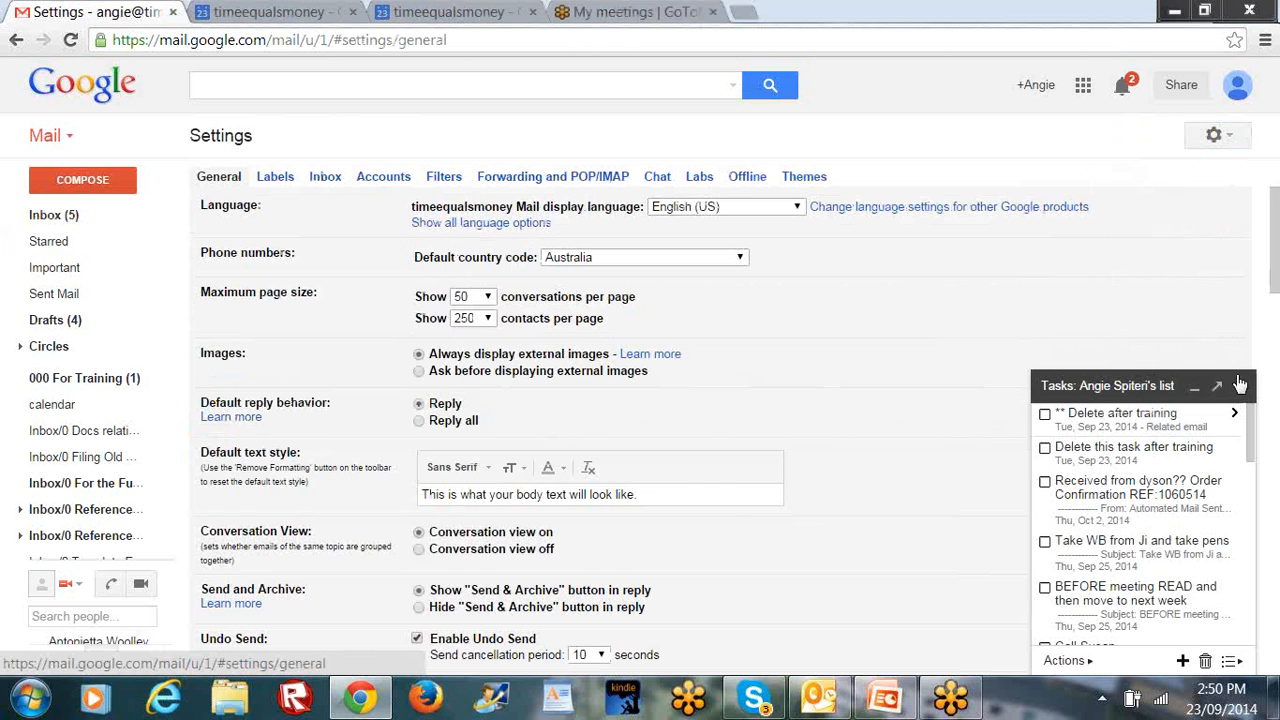
pyautogui.click(1243, 387)
# Step: Try important mail notifications in the desktop notification settings and set the option back to Mail notifications off
pyautogui.moveTo(1275, 298); pyautogui.dragTo(1277, 434)
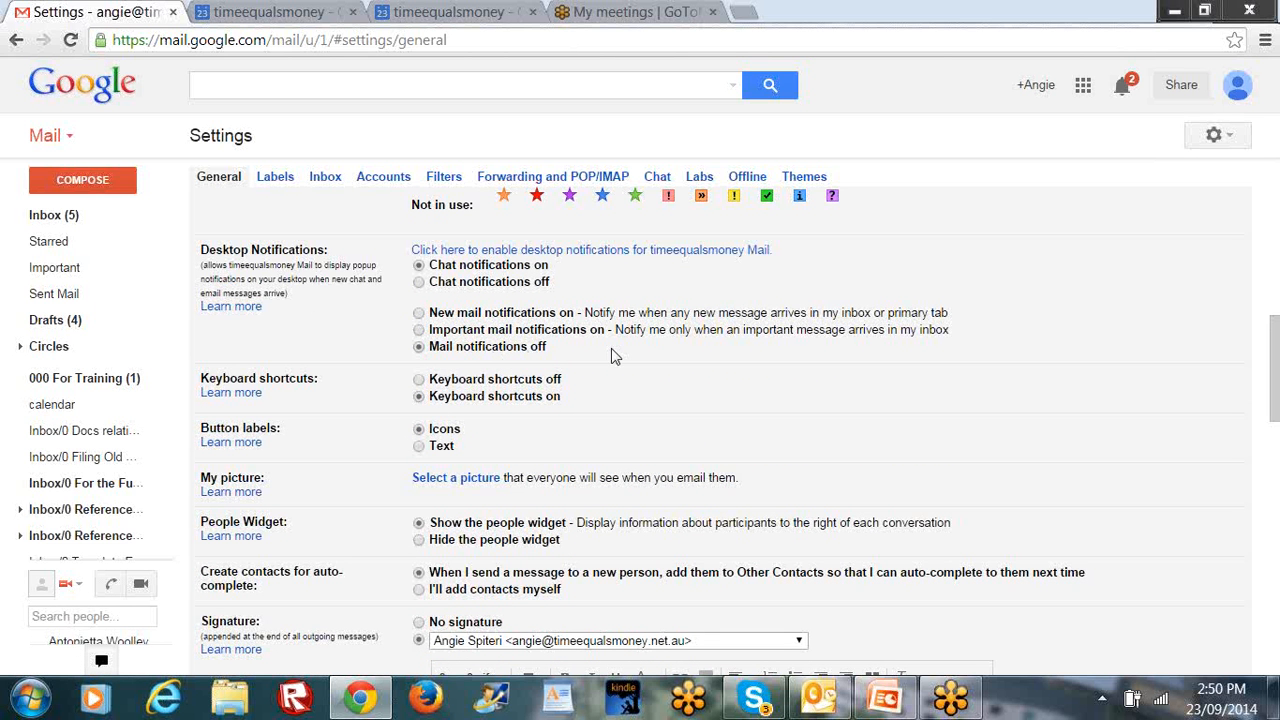
pyautogui.click(419, 331)
pyautogui.click(419, 347)
# Step: Look through the Labels, Inbox, Accounts and Filters settings
pyautogui.click(270, 178)
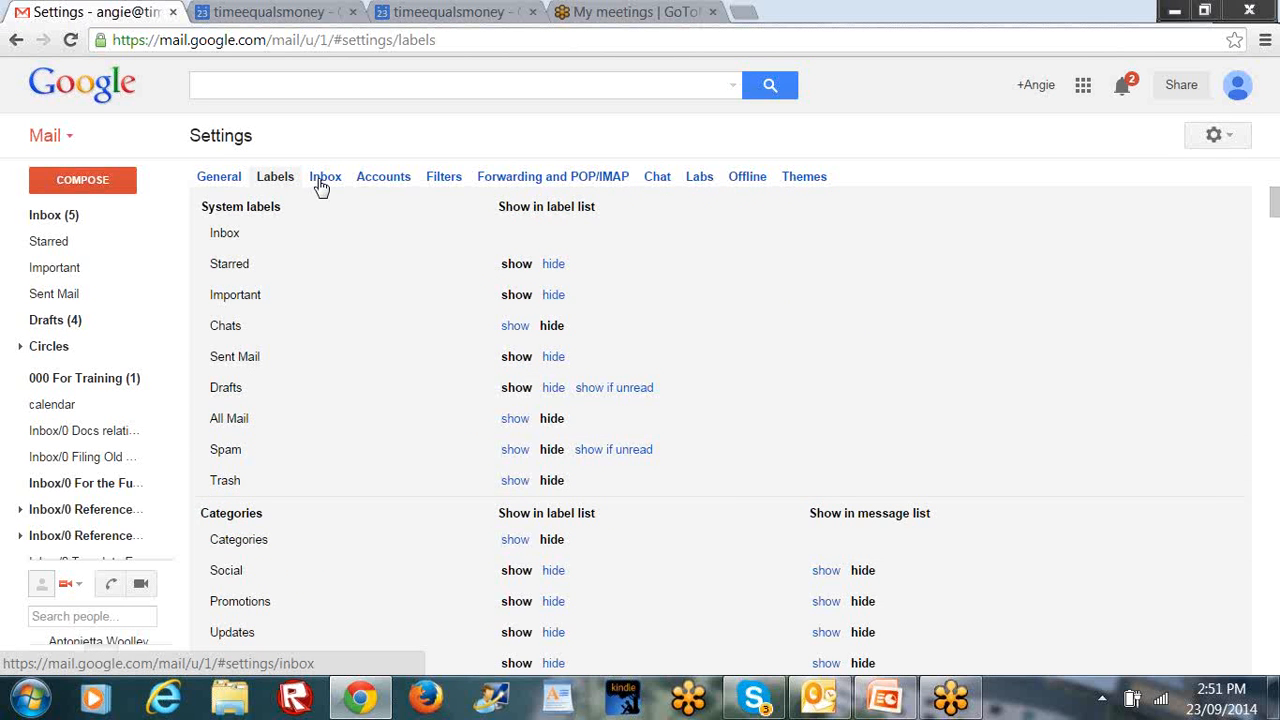
pyautogui.click(322, 186)
pyautogui.click(376, 179)
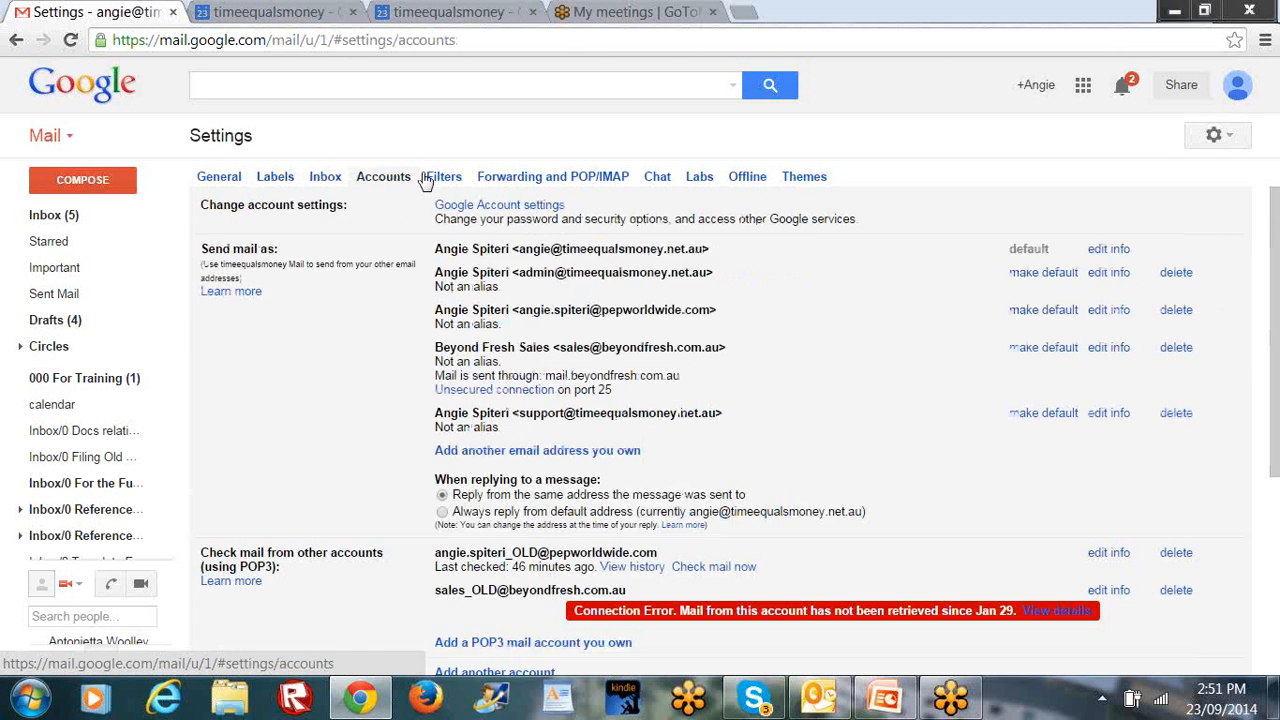
pyautogui.click(440, 177)
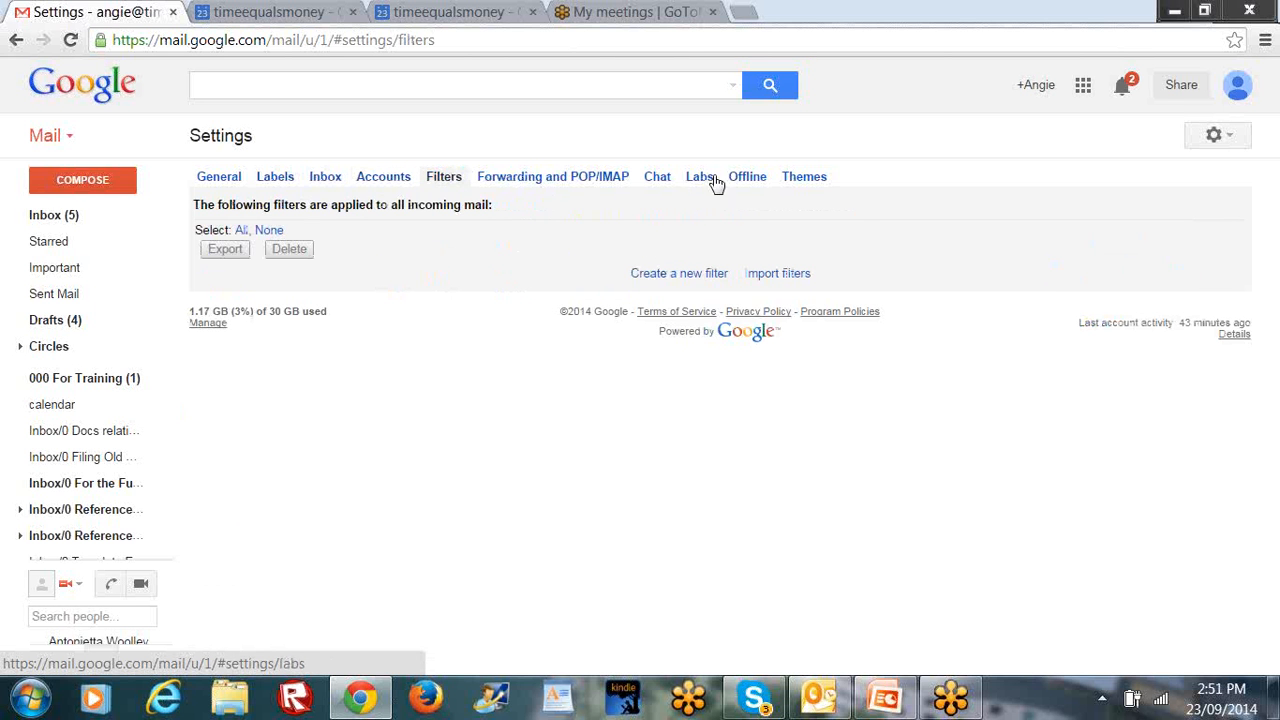
# Step: Return to the general settings, look over the signature and desktop notification sections, and save the changes
pyautogui.click(219, 186)
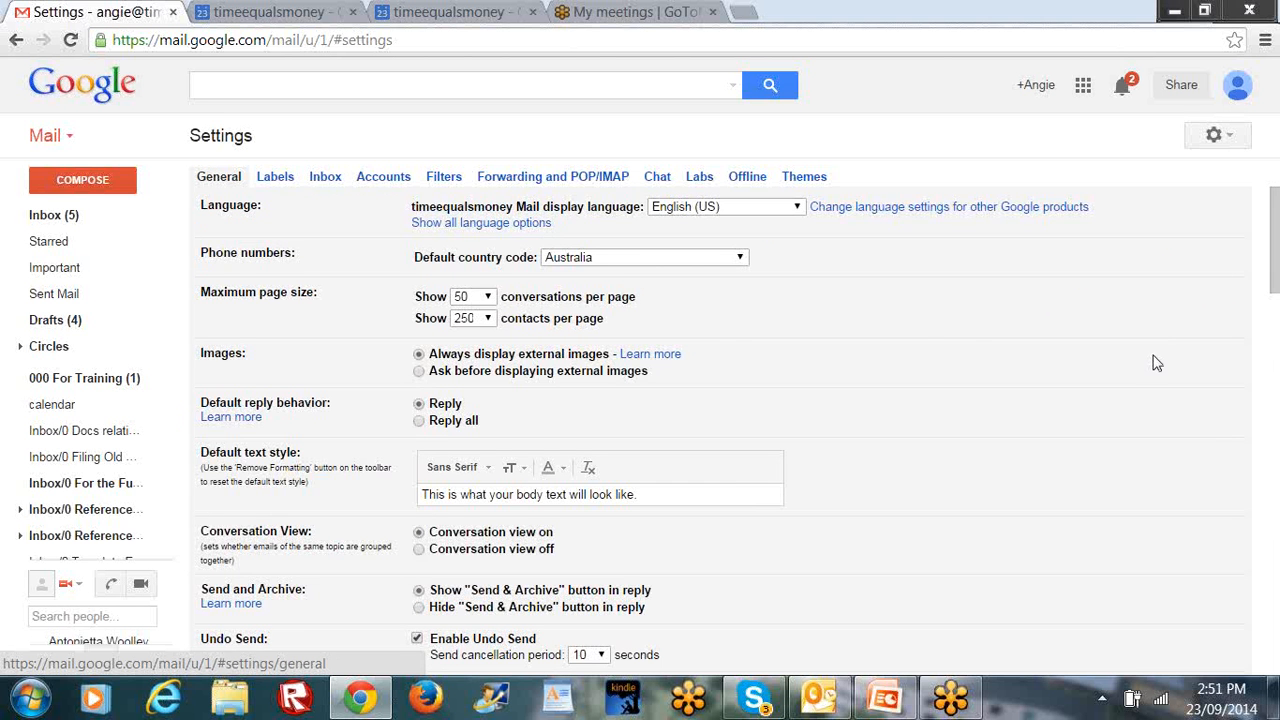
pyautogui.moveTo(1276, 289); pyautogui.dragTo(1278, 510)
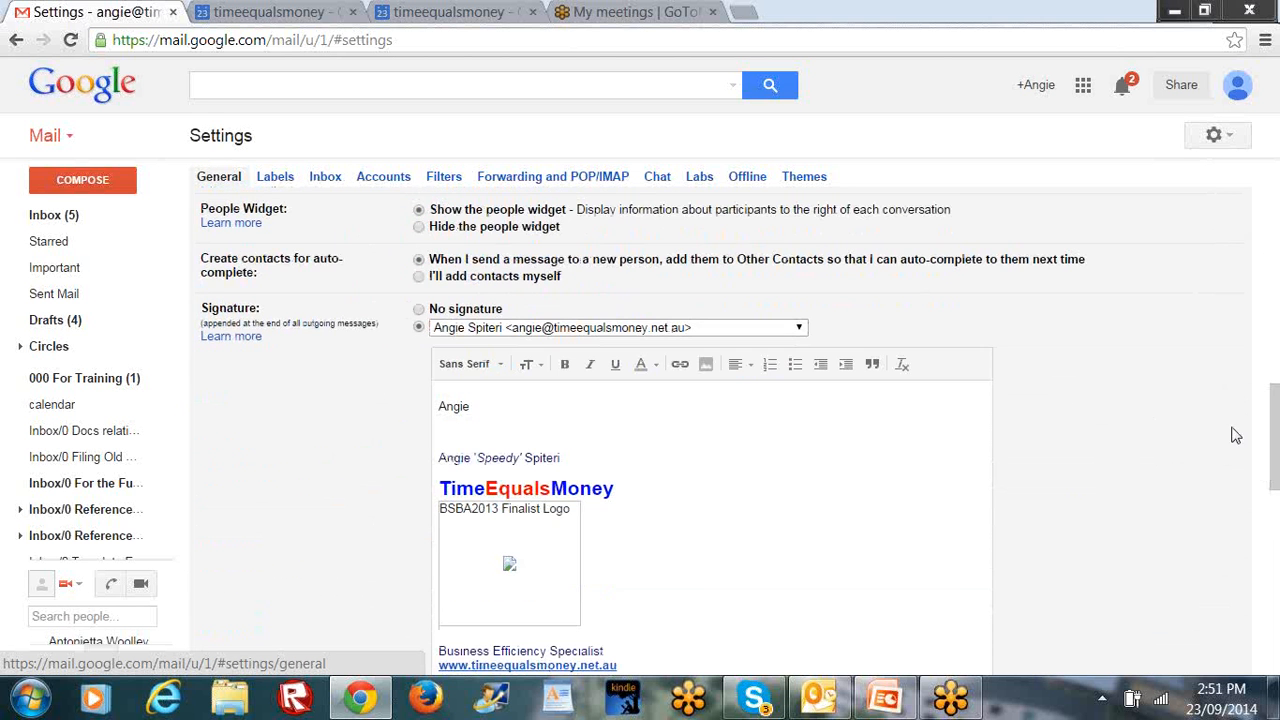
pyautogui.moveTo(1276, 436); pyautogui.dragTo(1276, 351)
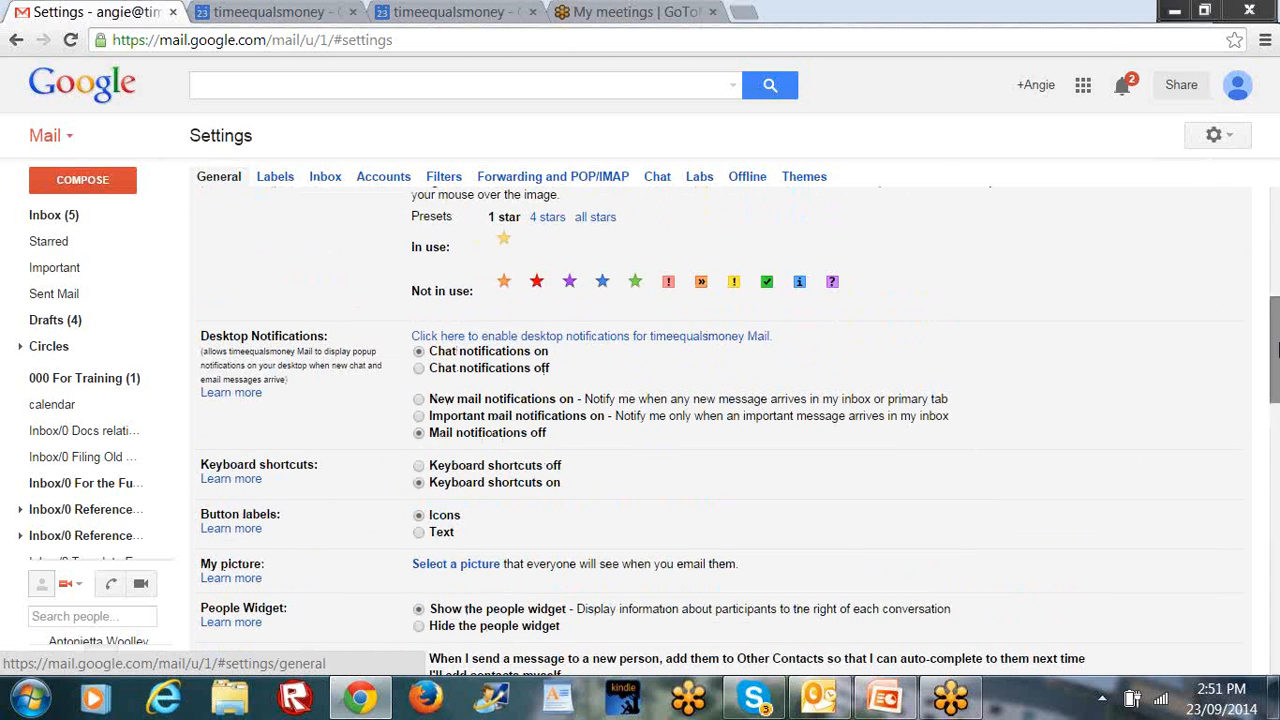
pyautogui.moveTo(1277, 347); pyautogui.dragTo(1275, 665)
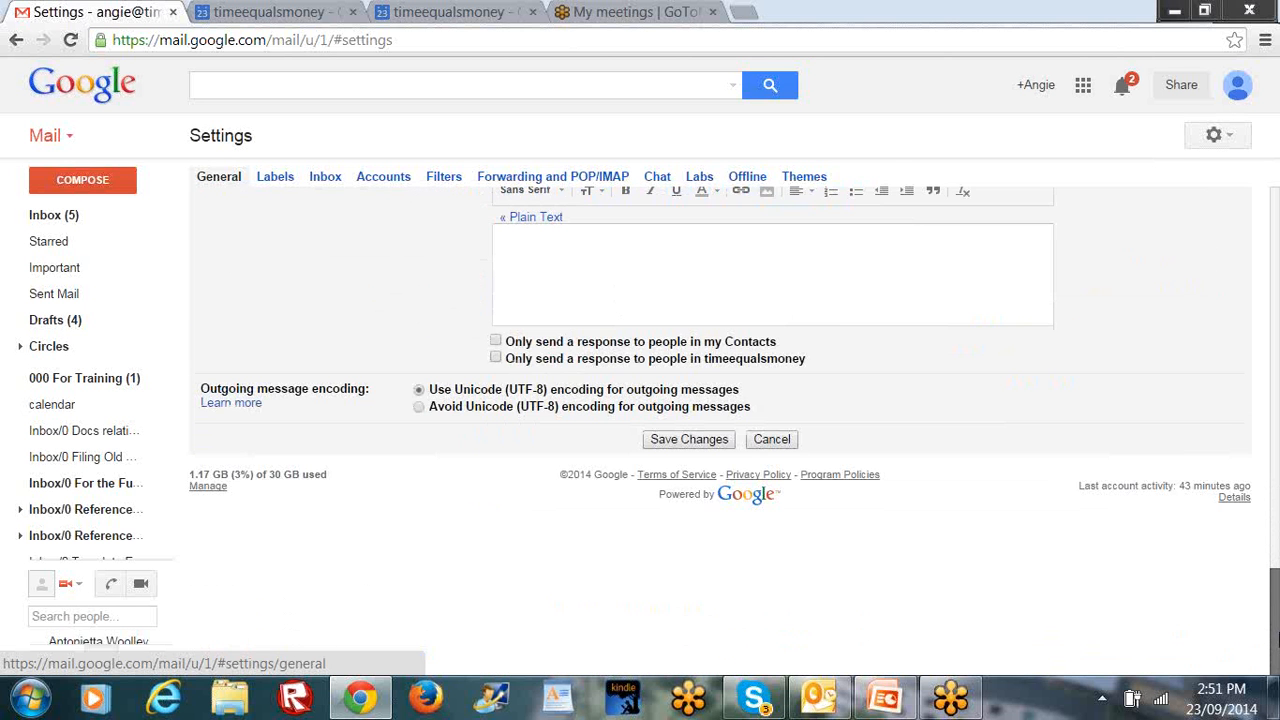
pyautogui.click(686, 445)
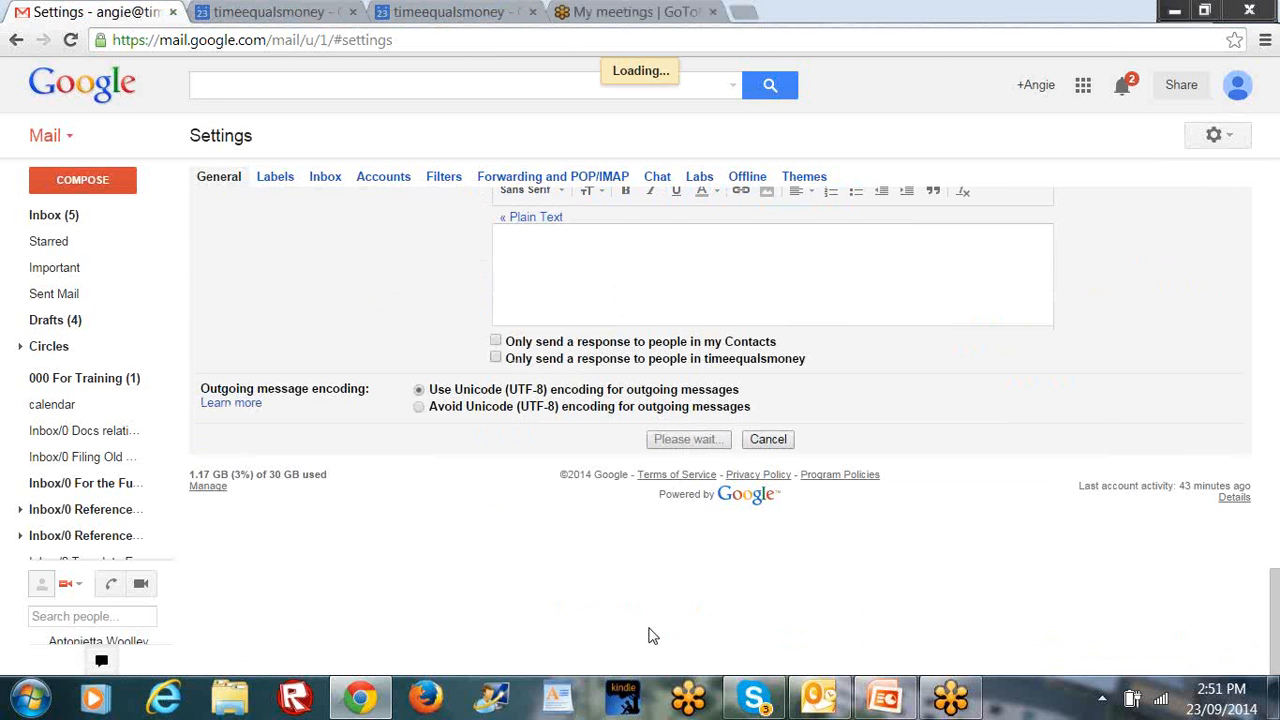